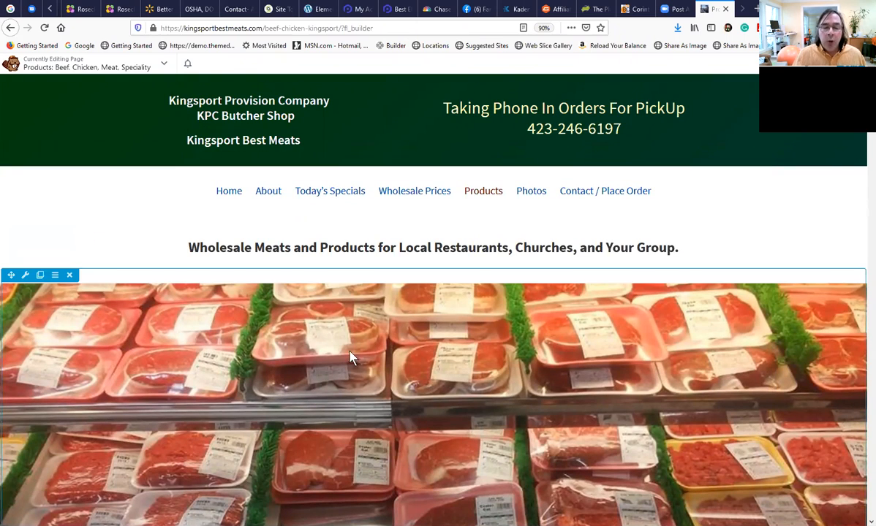
Review the Products page from the banner photo and sample table through the full meat, deli, fish and fry-food price list.
{"action": "scroll", "coordinate": [336, 384], "scroll_direction": "down", "scroll_amount": 2}
{"action": "scroll", "coordinate": [329, 385], "scroll_direction": "down", "scroll_amount": 10}
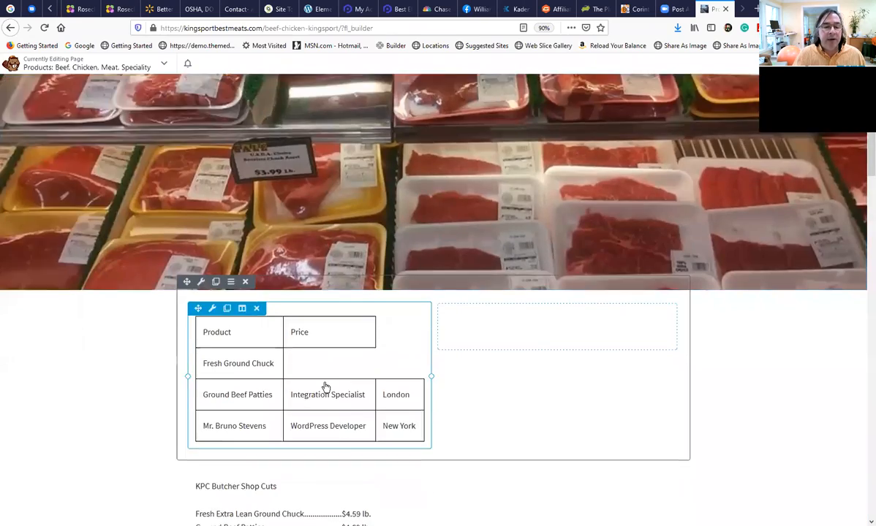
{"action": "scroll", "coordinate": [326, 395], "scroll_direction": "down", "scroll_amount": 4}
{"action": "scroll", "coordinate": [302, 401], "scroll_direction": "up", "scroll_amount": 4}
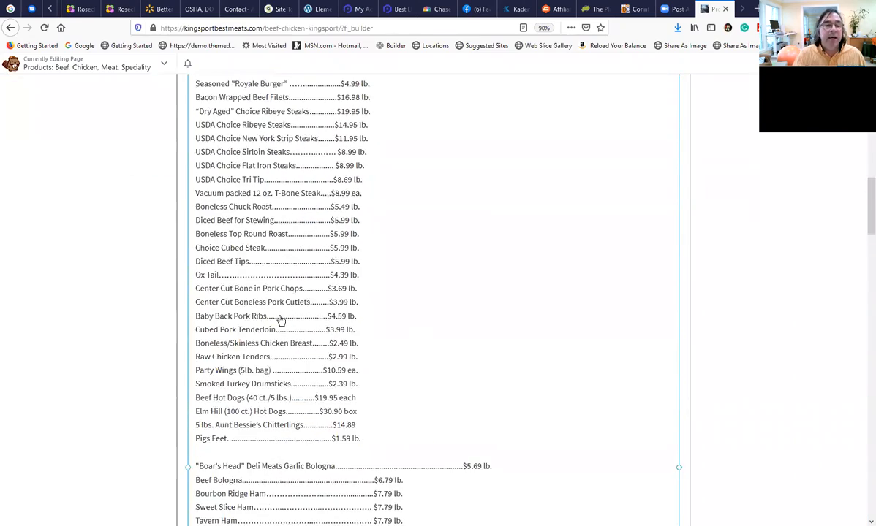
{"action": "scroll", "coordinate": [260, 250], "scroll_direction": "down", "scroll_amount": 3}
{"action": "scroll", "coordinate": [257, 341], "scroll_direction": "down", "scroll_amount": 3}
{"action": "scroll", "coordinate": [260, 304], "scroll_direction": "up", "scroll_amount": 1}
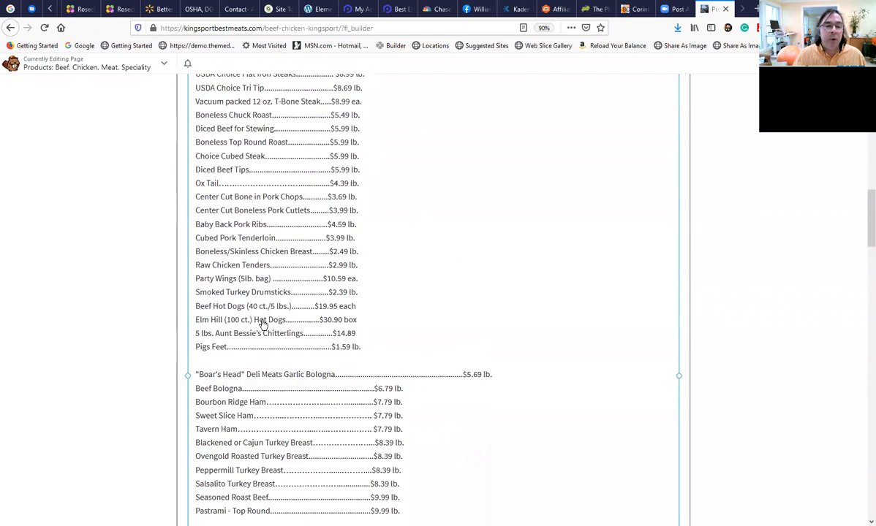
{"action": "scroll", "coordinate": [260, 327], "scroll_direction": "down", "scroll_amount": 2}
{"action": "scroll", "coordinate": [268, 334], "scroll_direction": "down", "scroll_amount": 5}
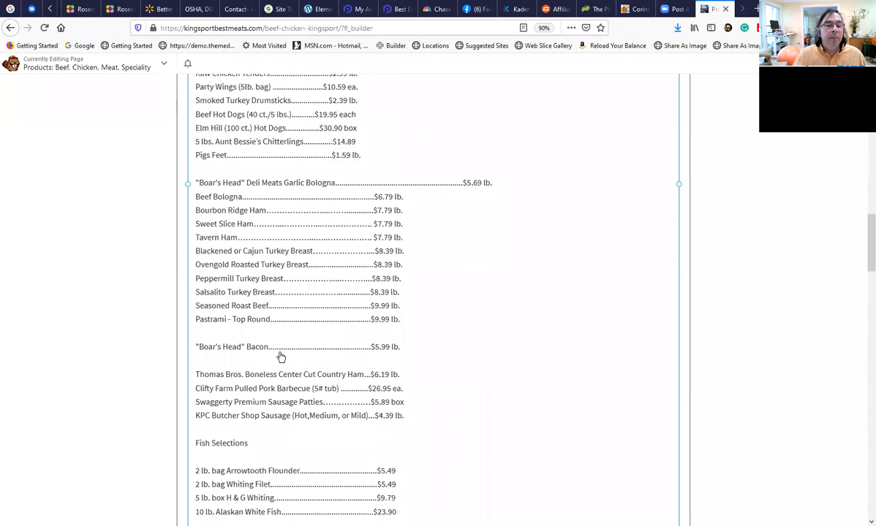
{"action": "scroll", "coordinate": [281, 357], "scroll_direction": "down", "scroll_amount": 3}
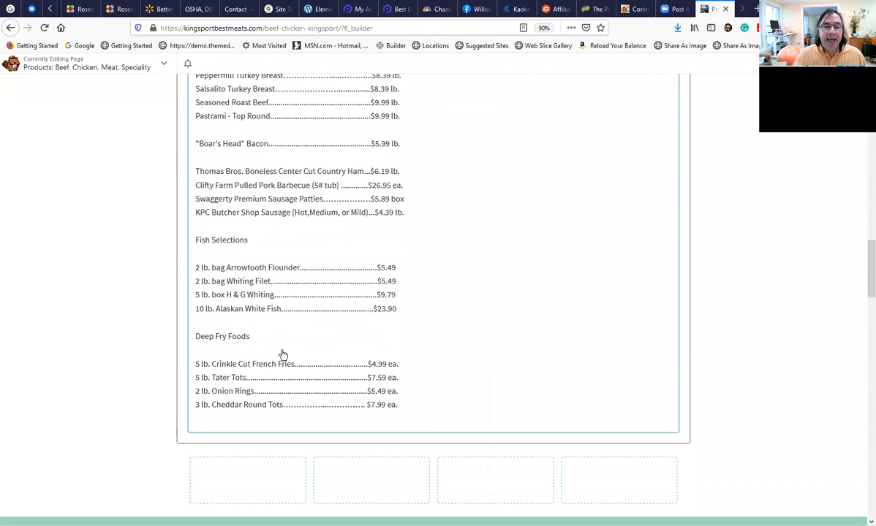
{"action": "scroll", "coordinate": [286, 358], "scroll_direction": "up", "scroll_amount": 1}
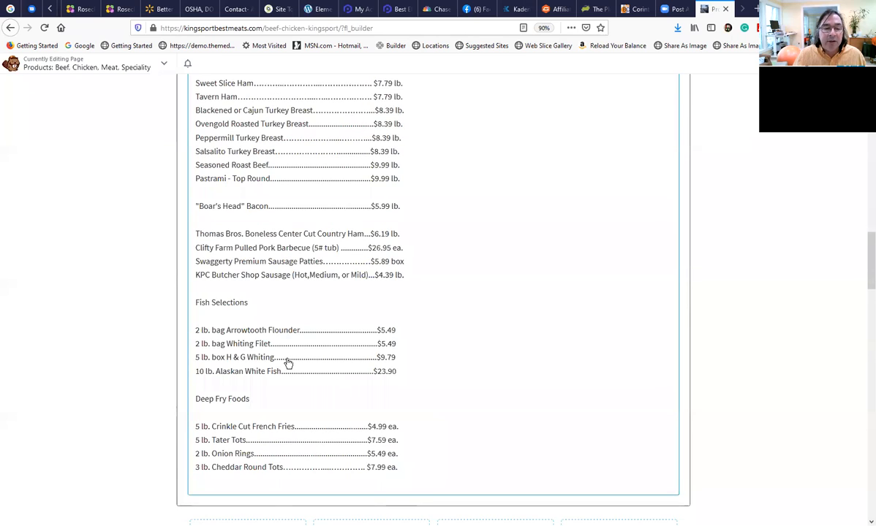
{"action": "scroll", "coordinate": [288, 363], "scroll_direction": "up", "scroll_amount": 5}
{"action": "scroll", "coordinate": [289, 363], "scroll_direction": "up", "scroll_amount": 3}
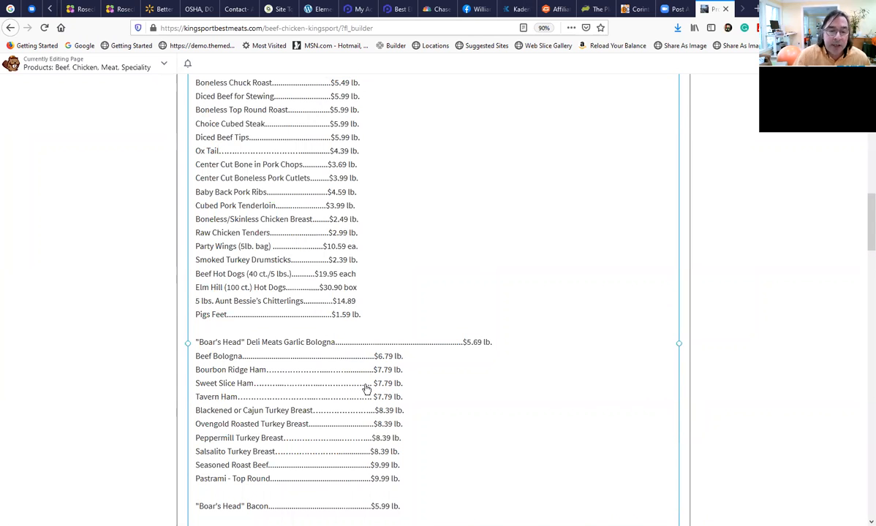
{"action": "scroll", "coordinate": [373, 376], "scroll_direction": "up", "scroll_amount": 3}
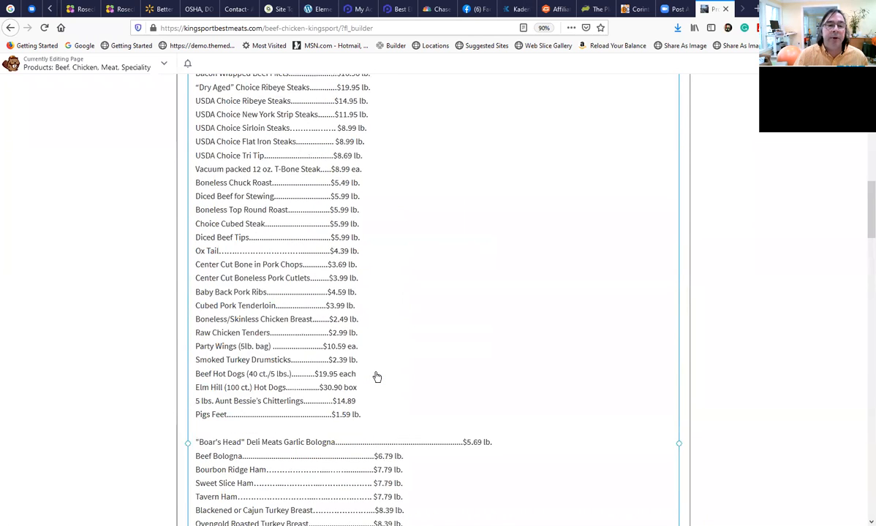
{"action": "scroll", "coordinate": [375, 376], "scroll_direction": "up", "scroll_amount": 5}
{"action": "scroll", "coordinate": [378, 375], "scroll_direction": "up", "scroll_amount": 2}
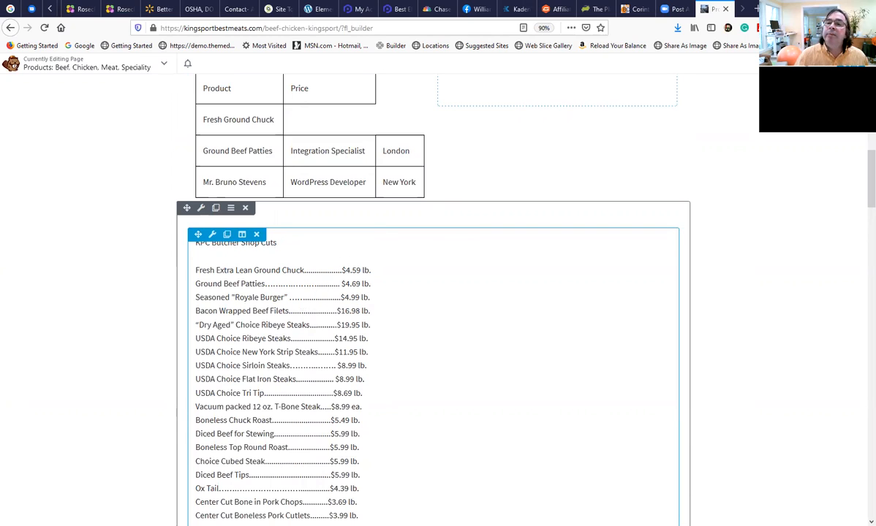
{"action": "left_click", "coordinate": [828, 64]}
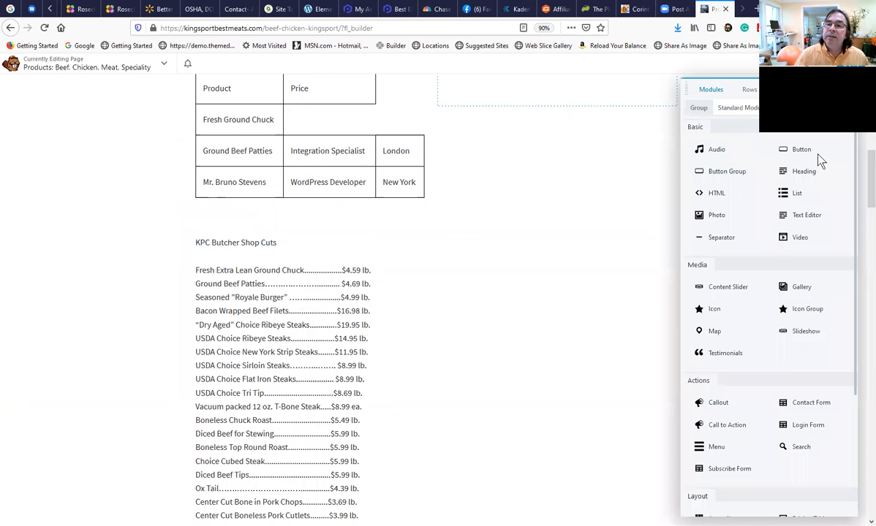
{"action": "left_click_drag", "start_coordinate": [803, 220], "coordinate": [420, 277]}
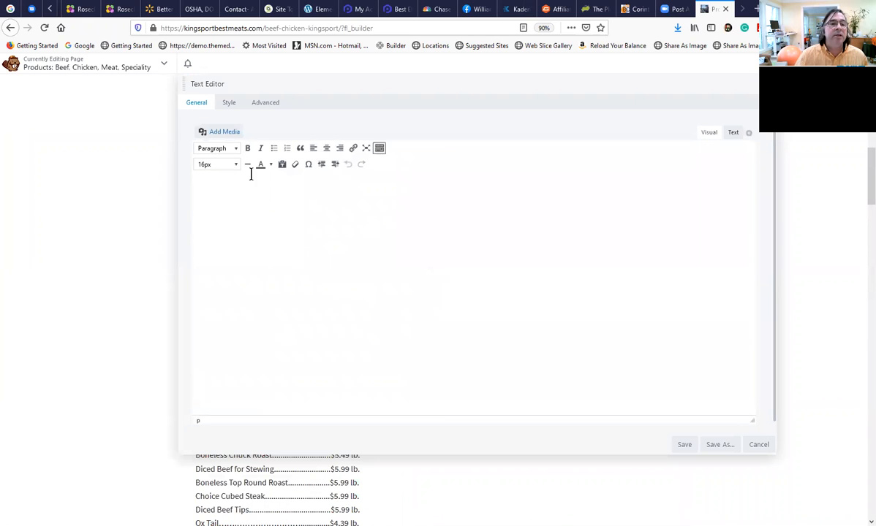
{"action": "left_click", "coordinate": [236, 183]}
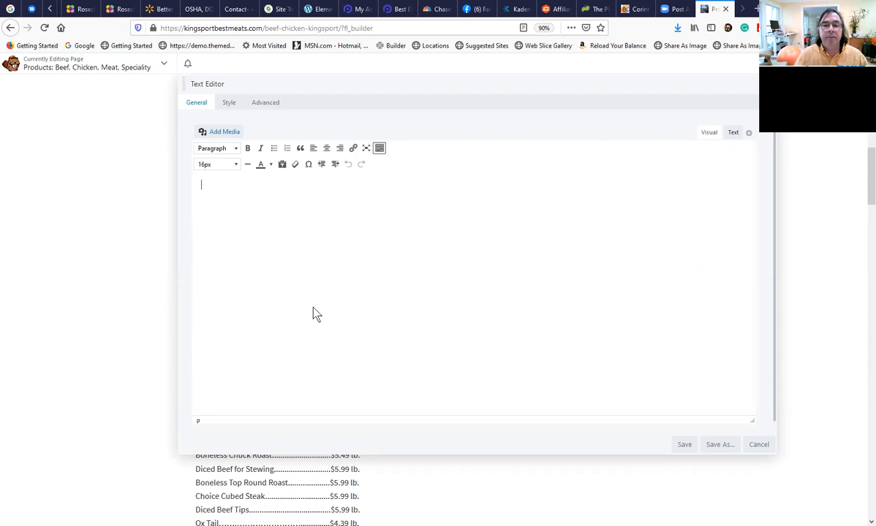
{"action": "scroll", "coordinate": [316, 313], "scroll_direction": "up", "scroll_amount": 5}
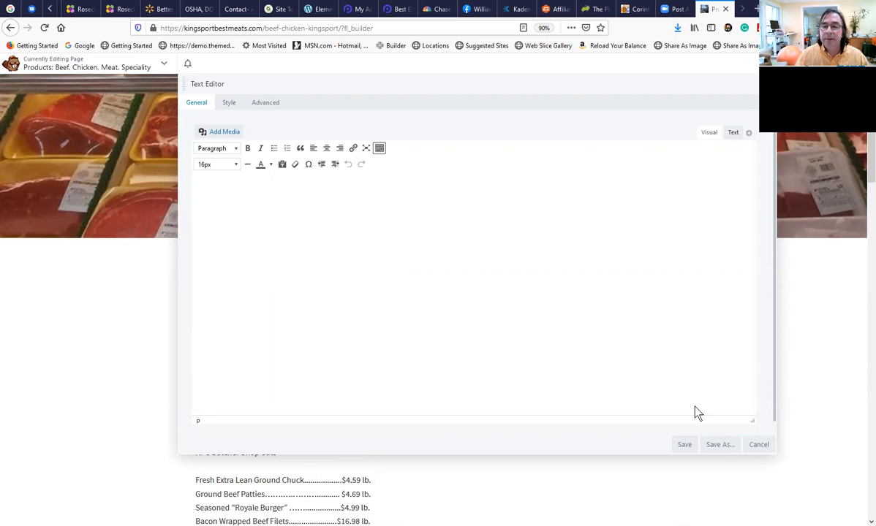
{"action": "left_click", "coordinate": [758, 445]}
Copy the entire text of the existing KPC Butcher Shop Cuts price list, closing its editor without saving.
{"action": "scroll", "coordinate": [388, 453], "scroll_direction": "down", "scroll_amount": 5}
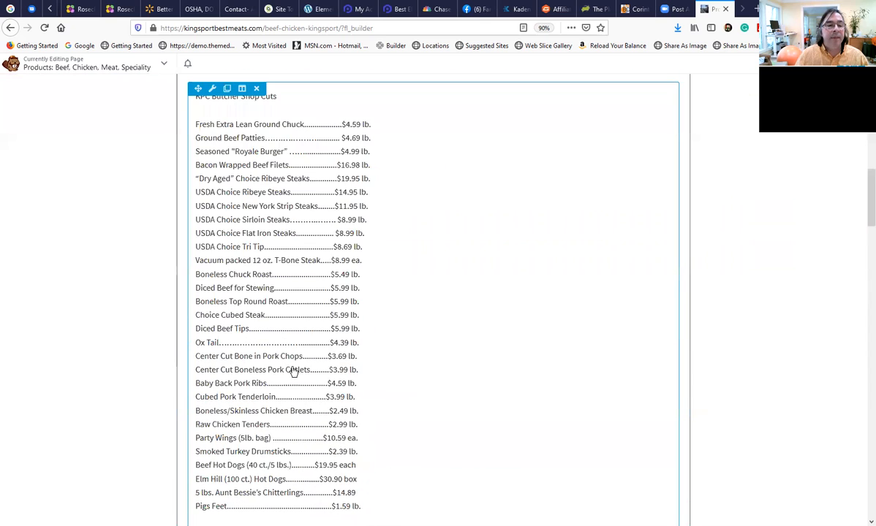
{"action": "left_click", "coordinate": [296, 360]}
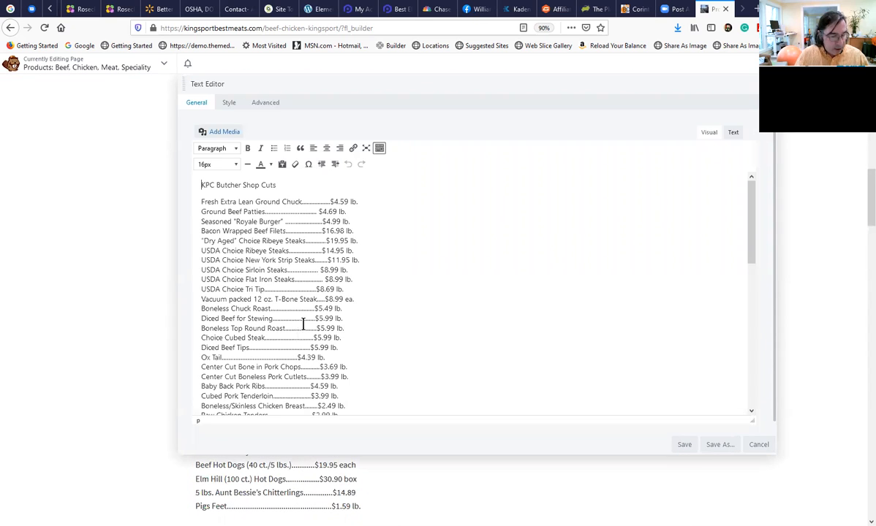
{"action": "key", "text": "ctrl+a"}
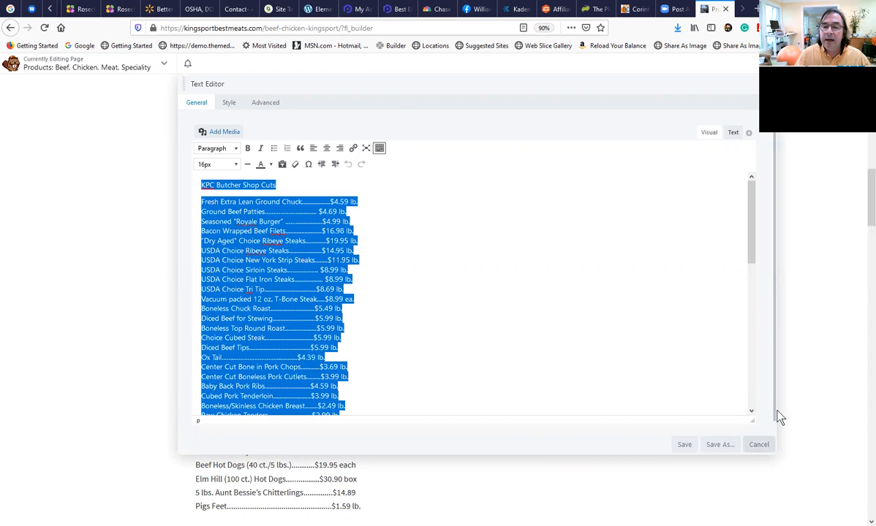
{"action": "left_click", "coordinate": [760, 444]}
{"action": "scroll", "coordinate": [401, 392], "scroll_direction": "up", "scroll_amount": 5}
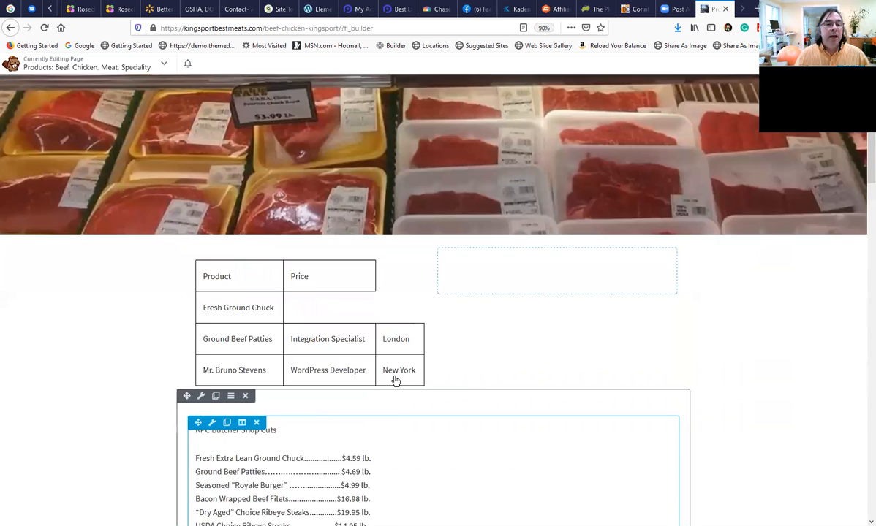
Add a Text Editor module between the banner photo and the product table, and paste the copied price list into it.
{"action": "scroll", "coordinate": [396, 381], "scroll_direction": "up", "scroll_amount": 1}
{"action": "left_click", "coordinate": [813, 64]}
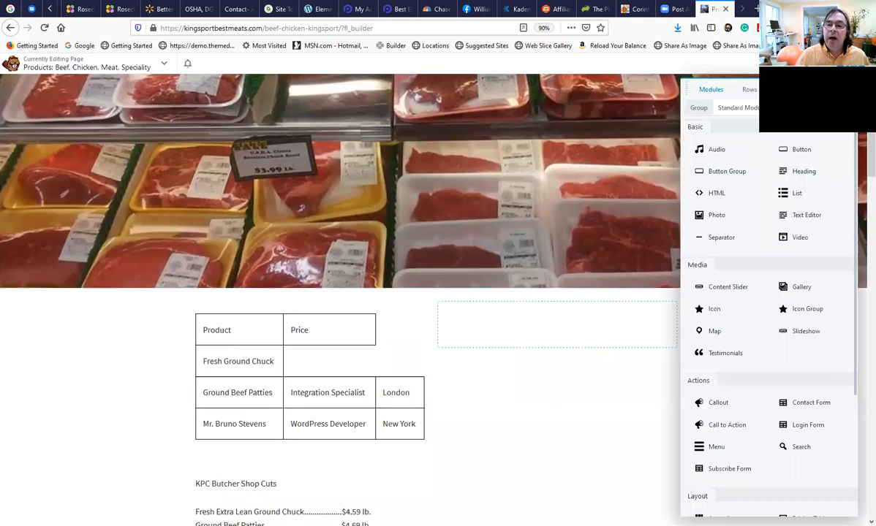
{"action": "left_click_drag", "start_coordinate": [789, 215], "coordinate": [334, 312]}
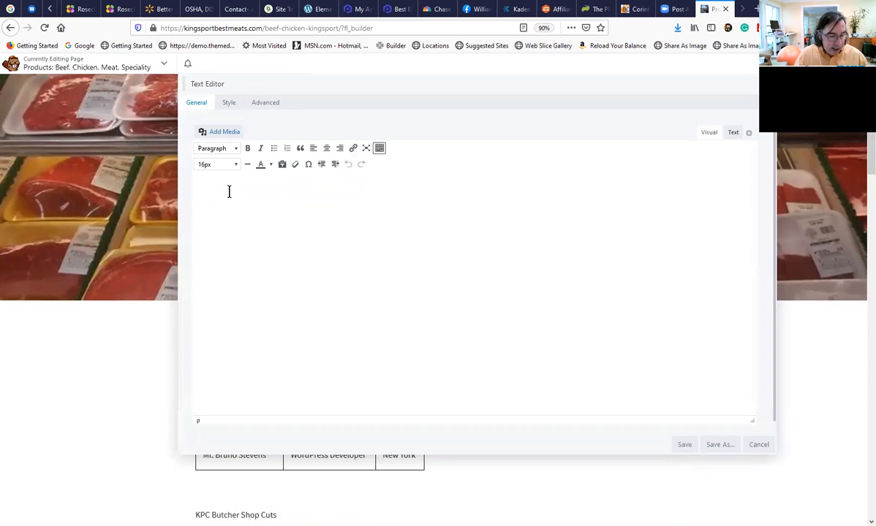
{"action": "key", "text": "ctrl+v"}
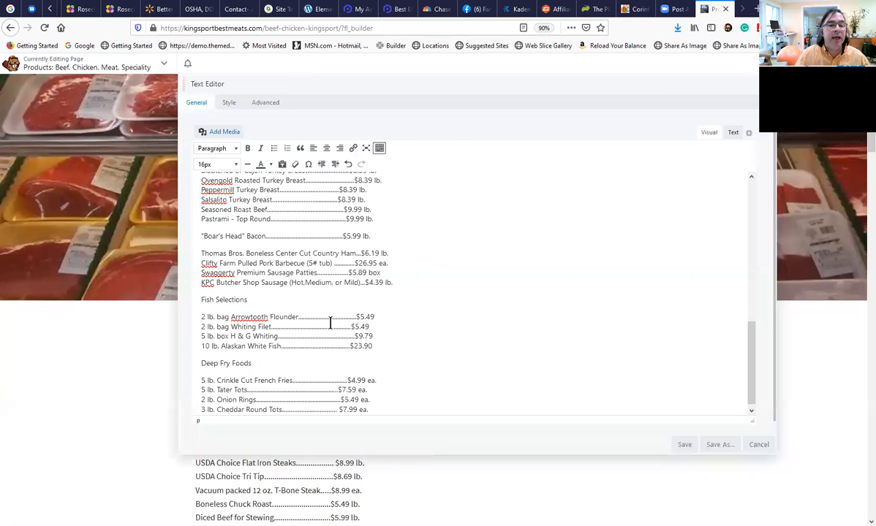
{"action": "scroll", "coordinate": [330, 322], "scroll_direction": "up", "scroll_amount": 5}
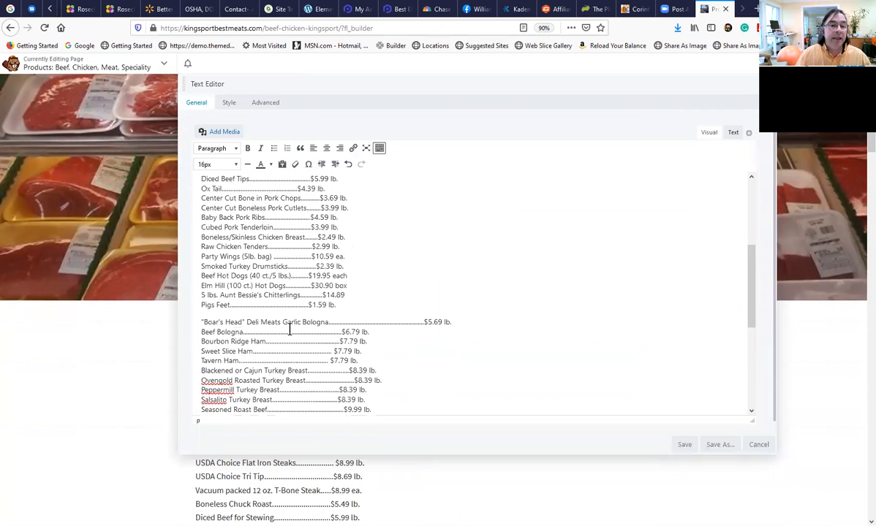
{"action": "scroll", "coordinate": [289, 330], "scroll_direction": "up", "scroll_amount": 4}
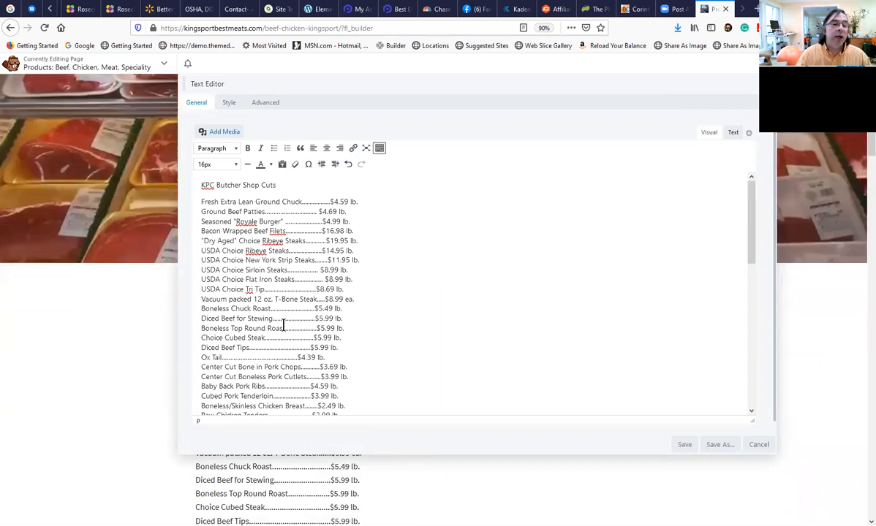
{"action": "triple_click", "coordinate": [372, 308]}
{"action": "scroll", "coordinate": [372, 309], "scroll_direction": "down", "scroll_amount": 4}
{"action": "scroll", "coordinate": [371, 309], "scroll_direction": "up", "scroll_amount": 4}
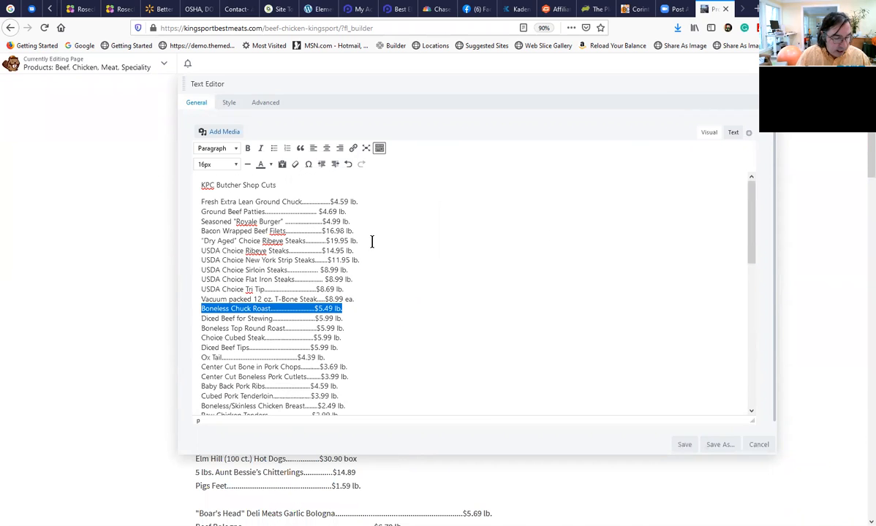
{"action": "key", "text": "ctrl+a"}
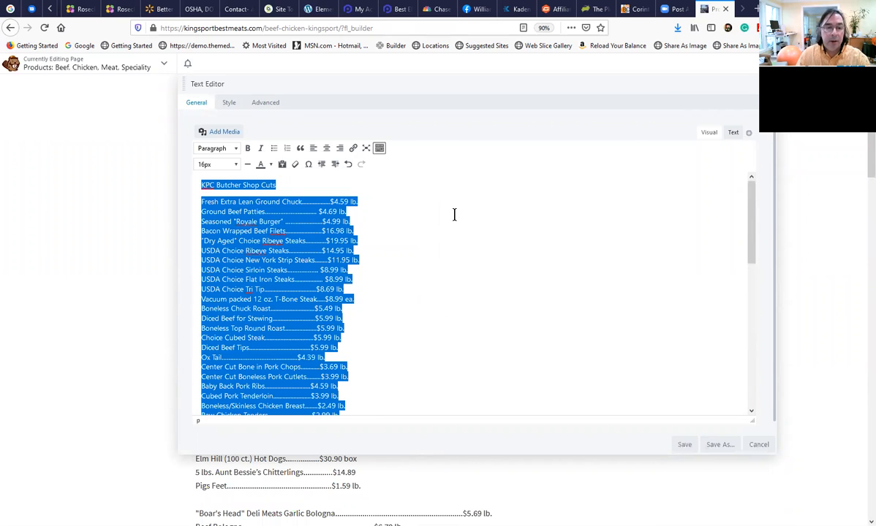
{"action": "left_click", "coordinate": [399, 310]}
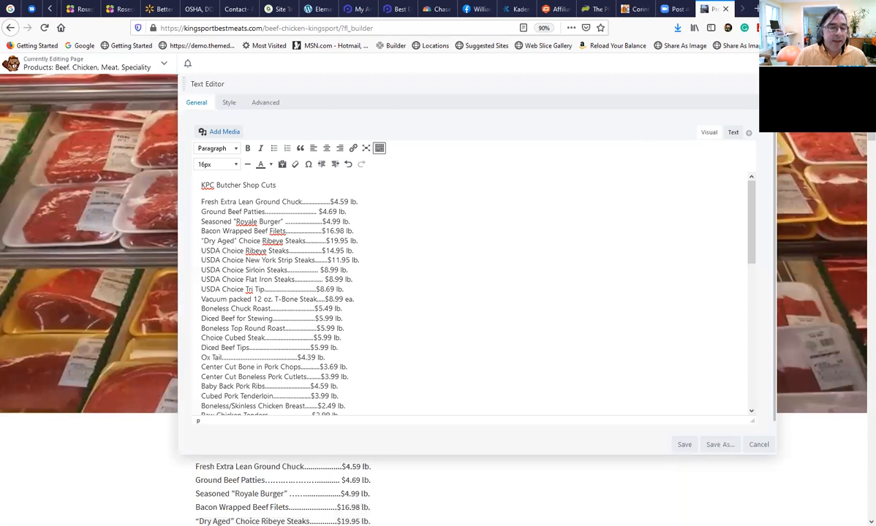
Make the "KPC Butcher Shop Cuts" heading line bold in the new text module.
{"action": "scroll", "coordinate": [295, 304], "scroll_direction": "up", "scroll_amount": 5}
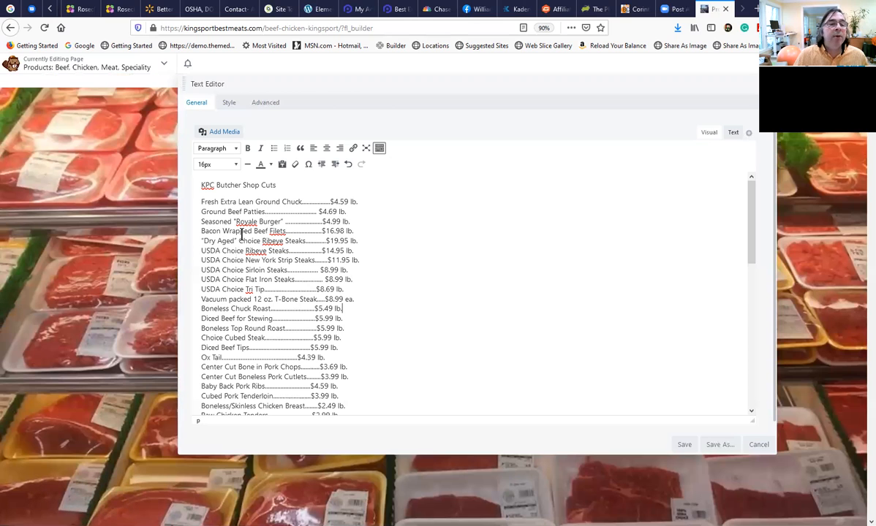
{"action": "triple_click", "coordinate": [218, 186]}
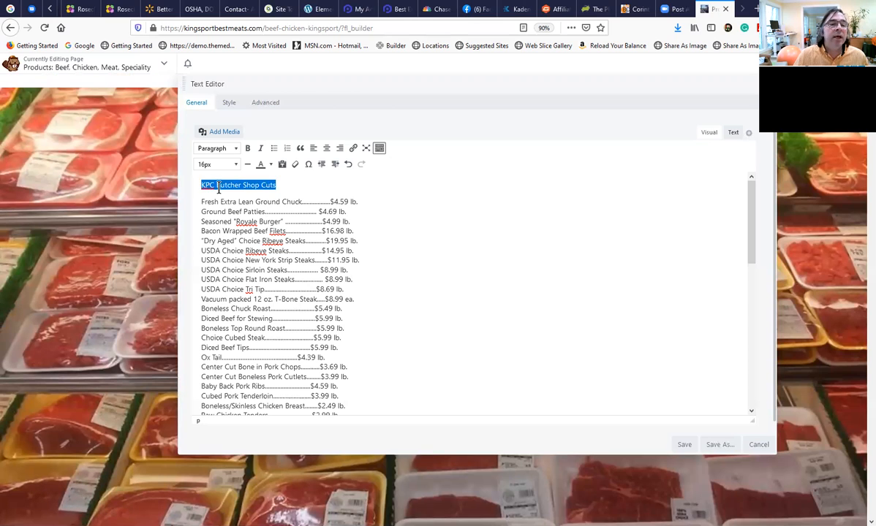
{"action": "left_click", "coordinate": [247, 150]}
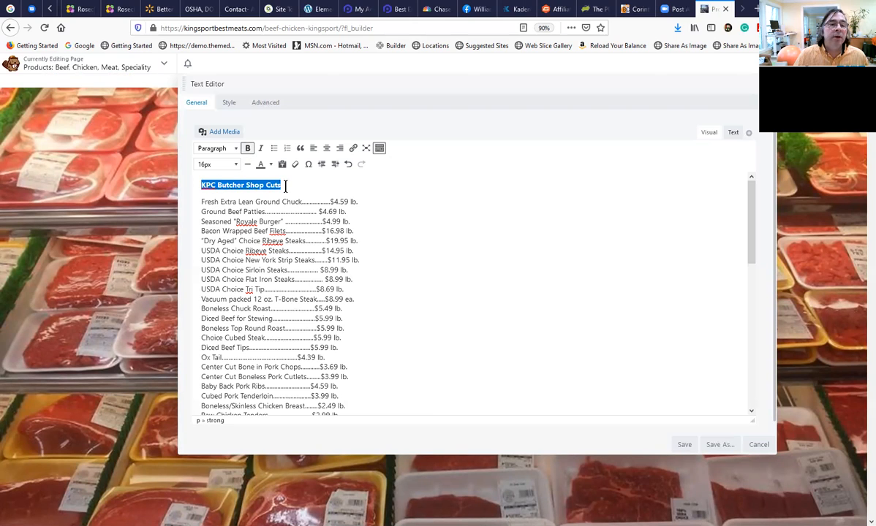
{"action": "left_click", "coordinate": [289, 195]}
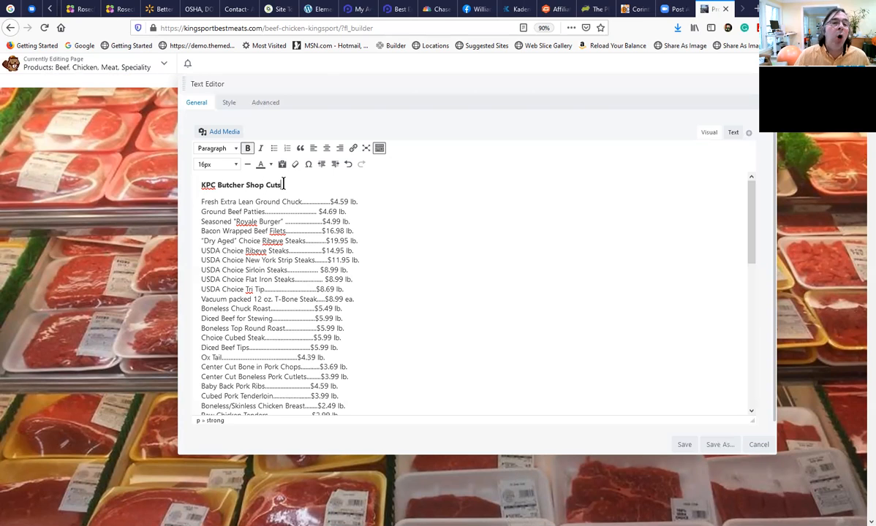
Compare the visual and HTML versions of the "KPC Butcher Shop Cuts" heading, examining the strong tags around it.
{"action": "left_click", "coordinate": [218, 186]}
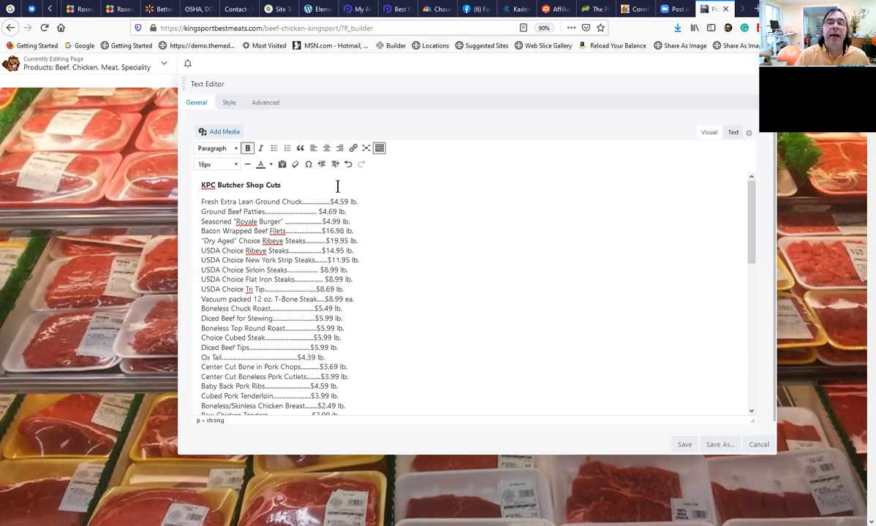
{"action": "left_click", "coordinate": [728, 133]}
{"action": "double_click", "coordinate": [209, 166]}
{"action": "double_click", "coordinate": [296, 167]}
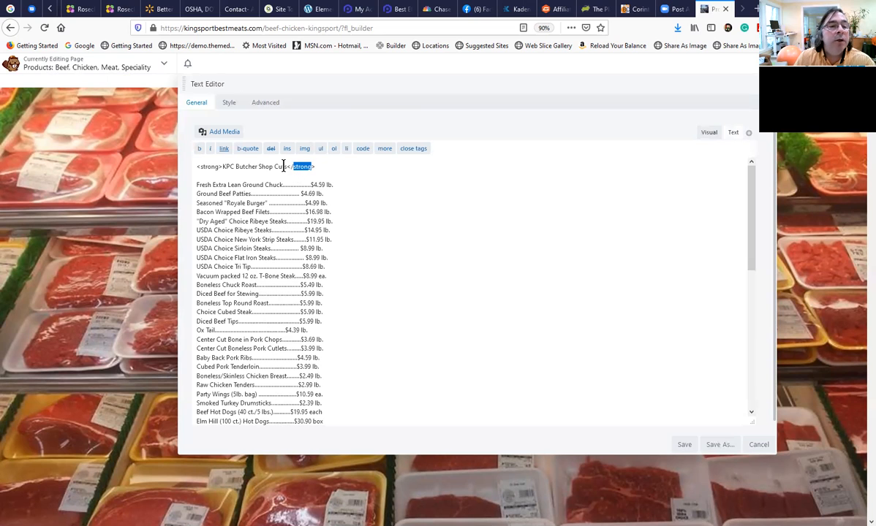
{"action": "left_click", "coordinate": [665, 139]}
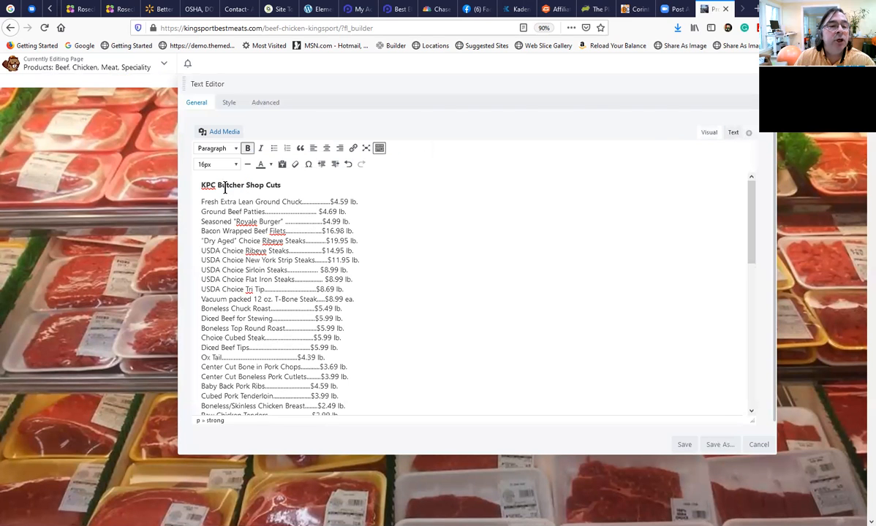
{"action": "triple_click", "coordinate": [225, 187]}
{"action": "left_click", "coordinate": [286, 241]}
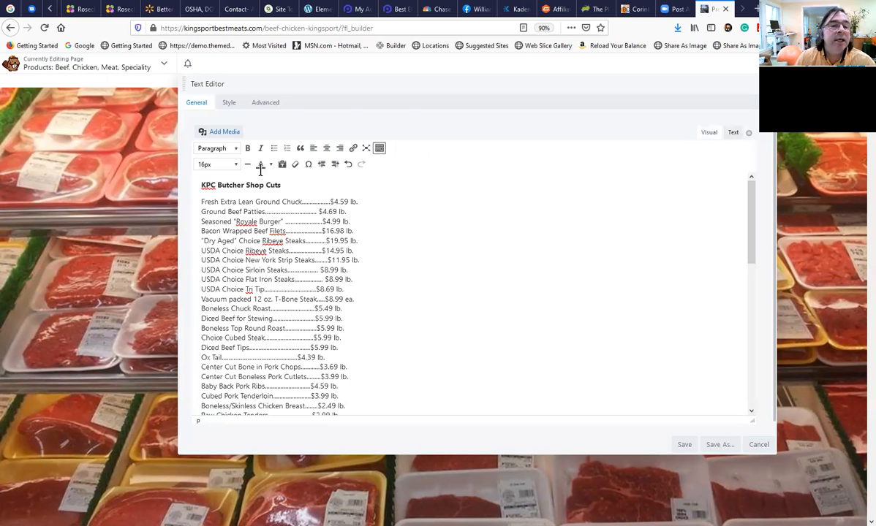
{"action": "left_click_drag", "start_coordinate": [316, 167], "coordinate": [191, 168]}
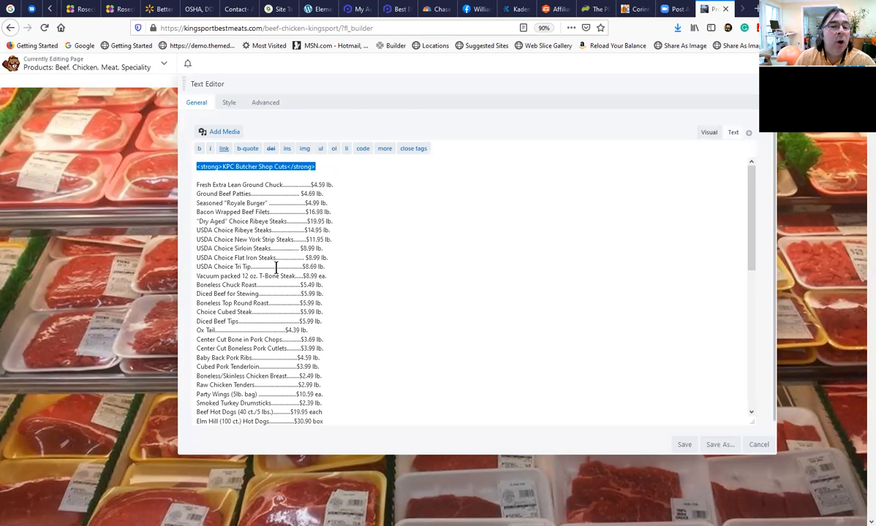
{"action": "left_click", "coordinate": [460, 262]}
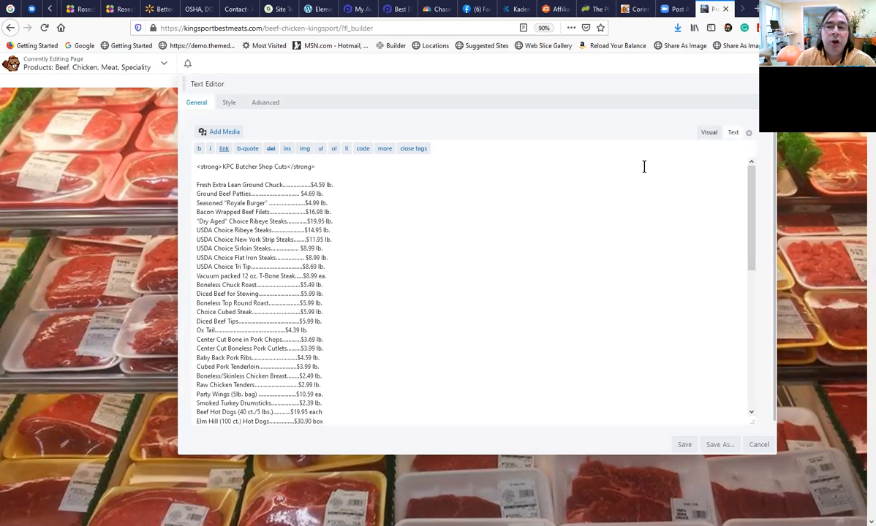
Select the entire price list in its visual version and close the text editor.
{"action": "left_click", "coordinate": [709, 133]}
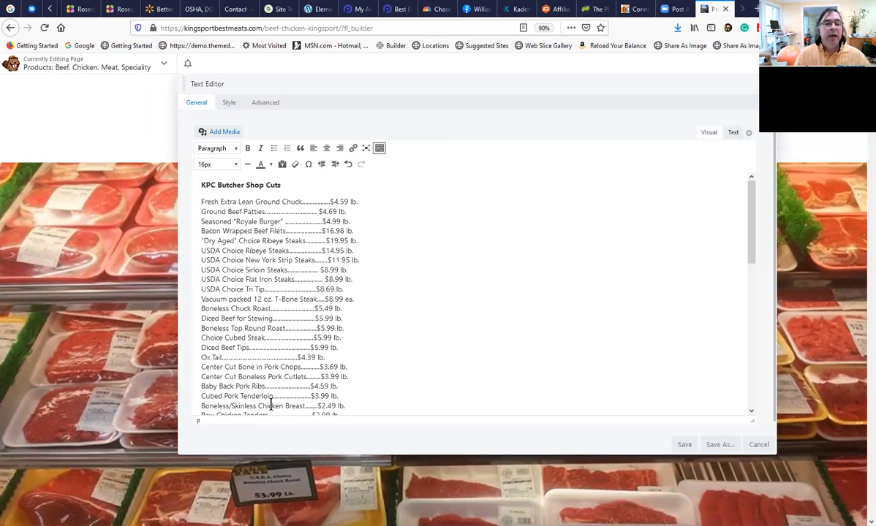
{"action": "left_click", "coordinate": [269, 310]}
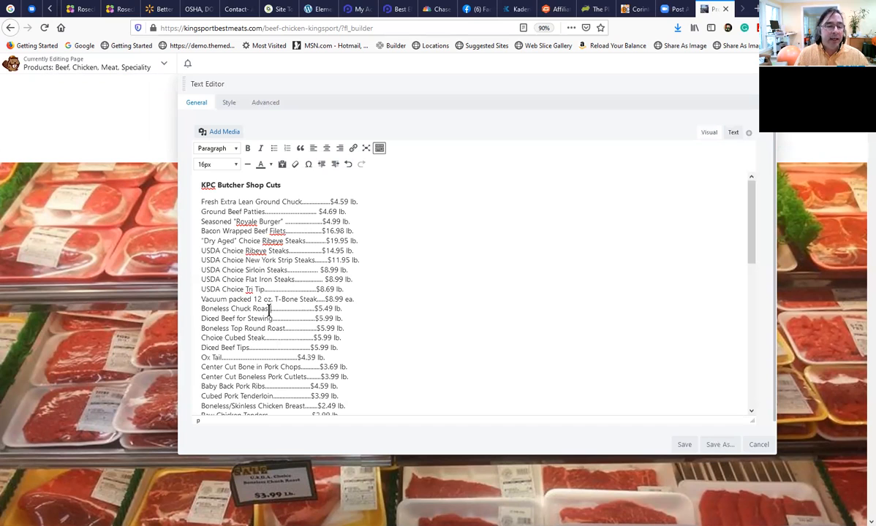
{"action": "key", "text": "ctrl+a"}
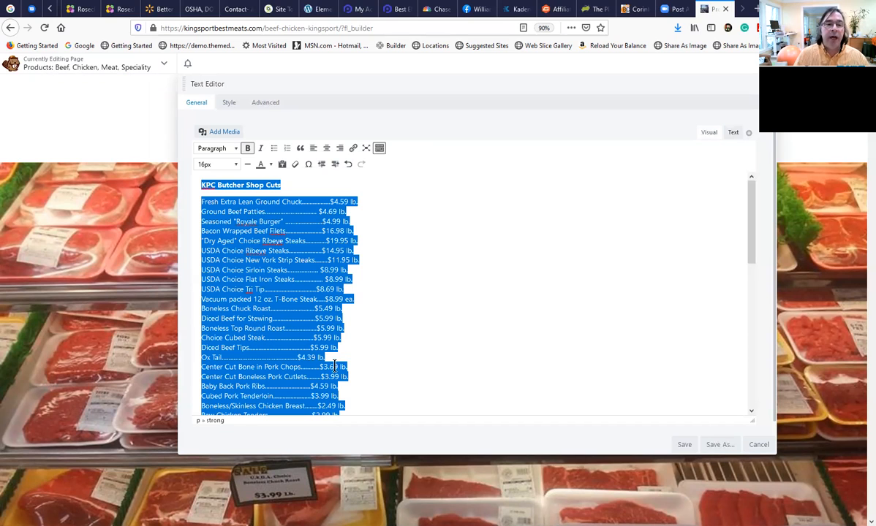
{"action": "left_click", "coordinate": [482, 368]}
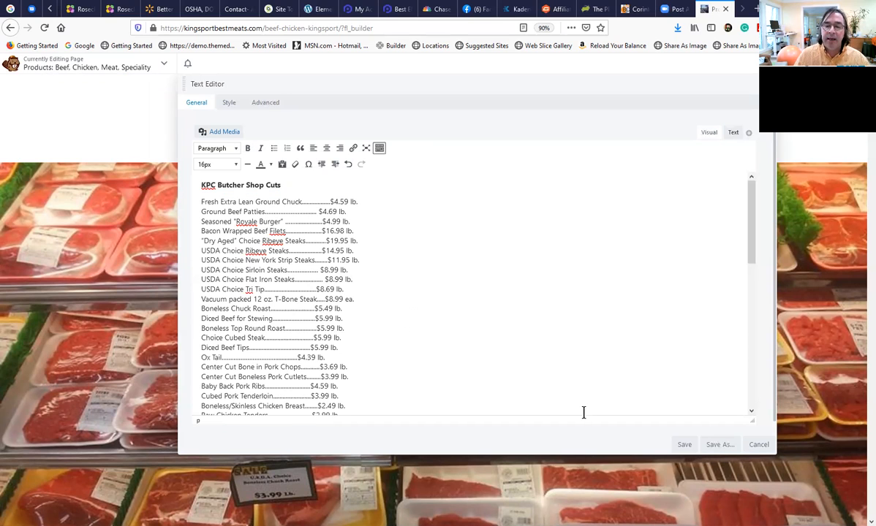
{"action": "key", "text": "Escape"}
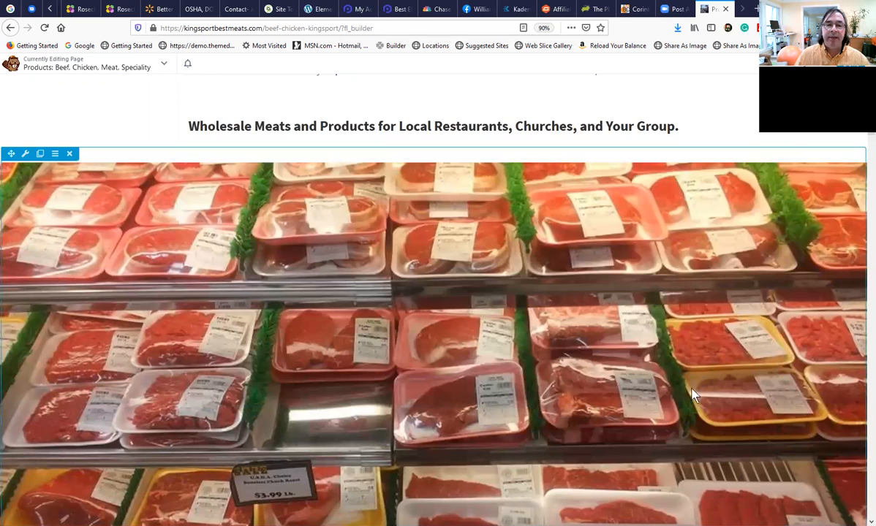
Add a Text Editor module between the "Wholesale Meats and Products" heading and the banner photo, and paste the copied price list into its HTML version.
{"action": "scroll", "coordinate": [723, 162], "scroll_direction": "up", "scroll_amount": 2}
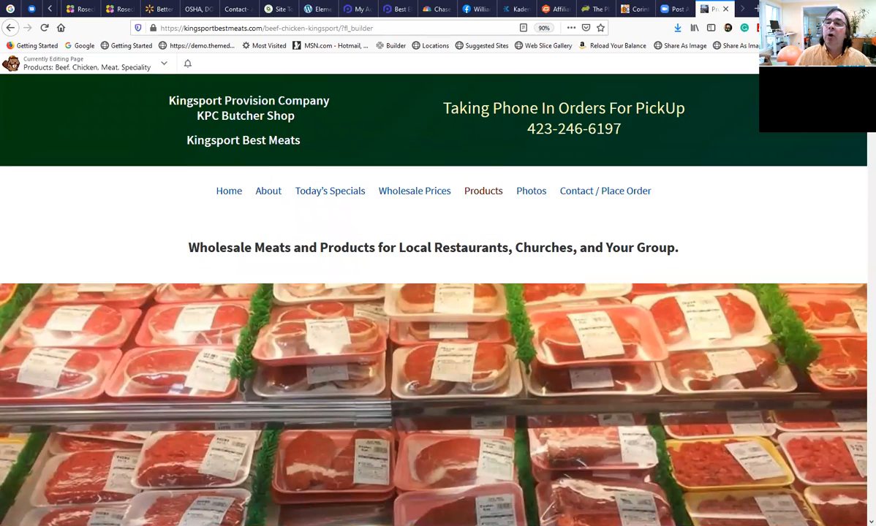
{"action": "left_click", "coordinate": [826, 64]}
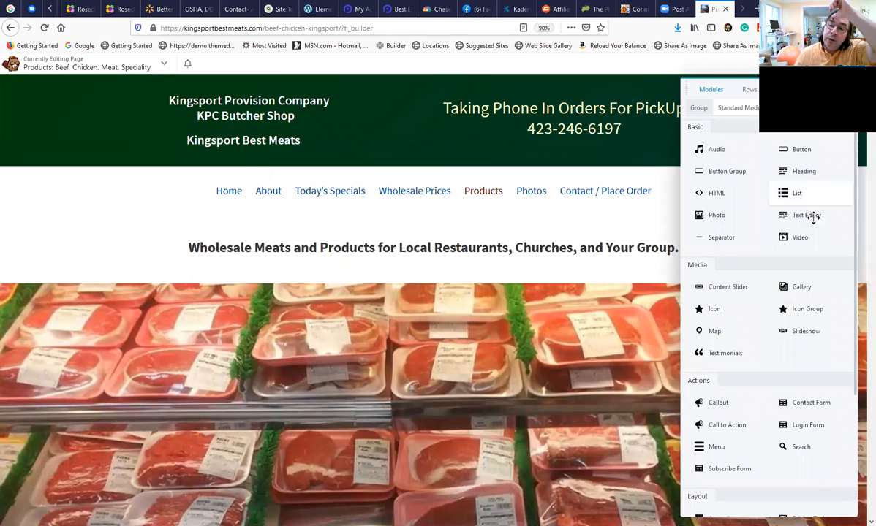
{"action": "left_click_drag", "start_coordinate": [813, 215], "coordinate": [556, 301]}
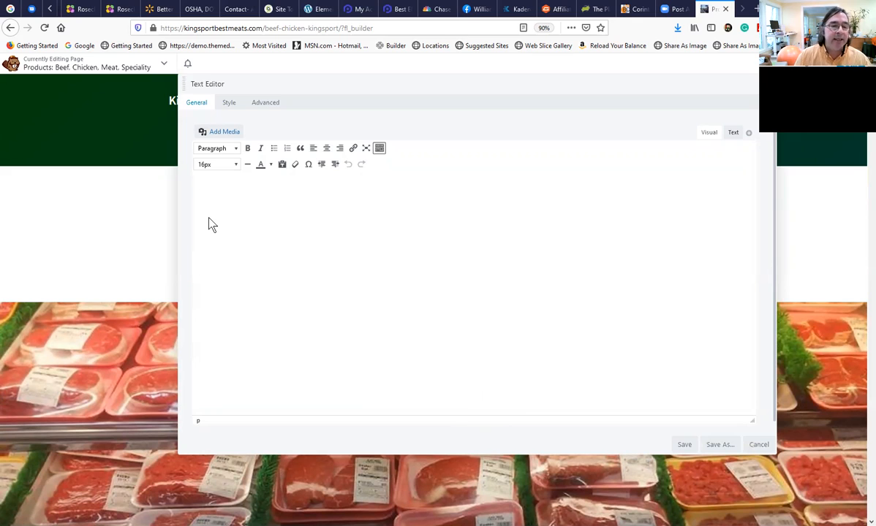
{"action": "left_click", "coordinate": [733, 135]}
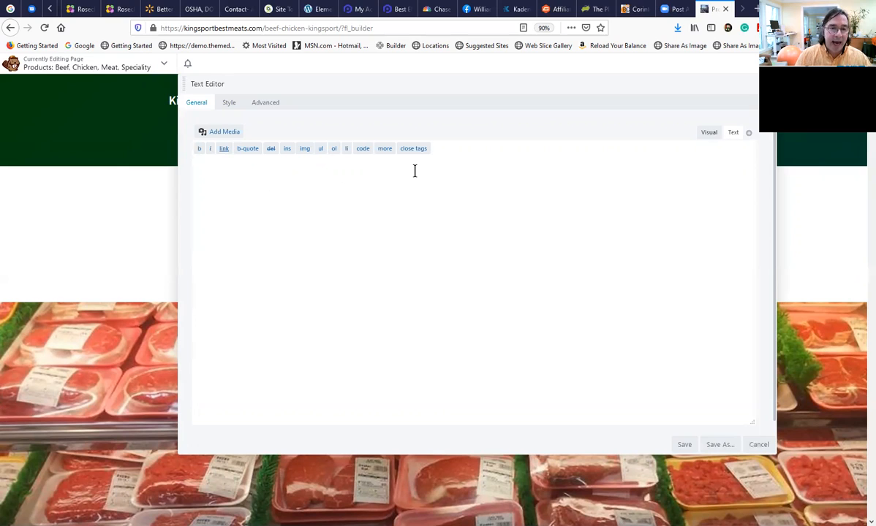
{"action": "left_click", "coordinate": [199, 166]}
{"action": "key", "text": "ctrl+v"}
Make the "KPC Butcher Shop Cuts" heading line bold in the visual version of the pasted price list.
{"action": "scroll", "coordinate": [373, 324], "scroll_direction": "up", "scroll_amount": 8}
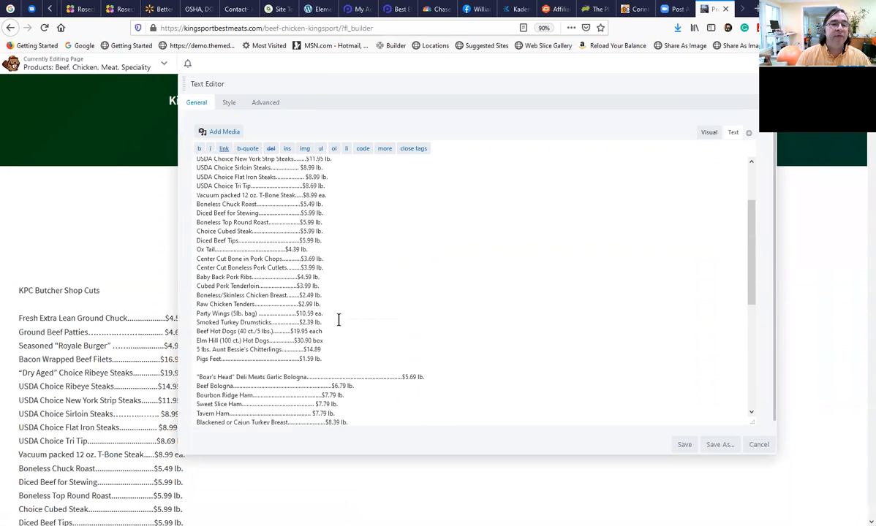
{"action": "scroll", "coordinate": [339, 319], "scroll_direction": "up", "scroll_amount": 3}
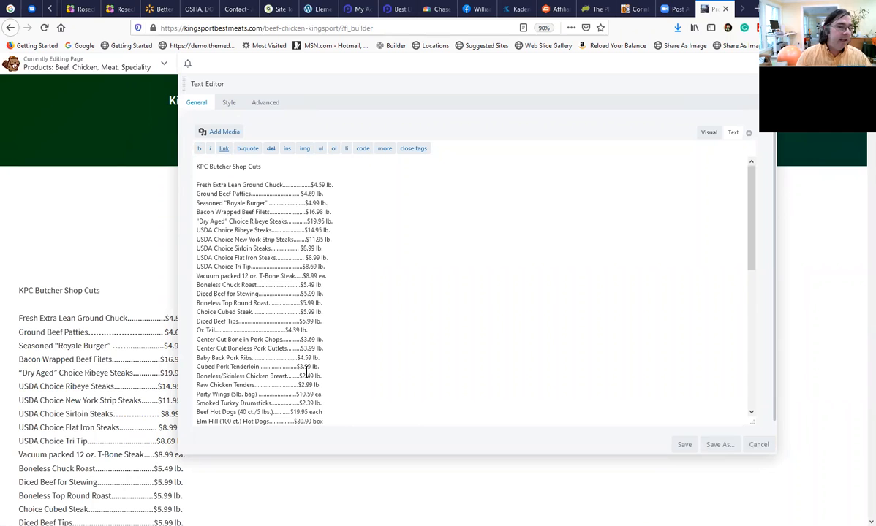
{"action": "scroll", "coordinate": [249, 307], "scroll_direction": "down", "scroll_amount": 2}
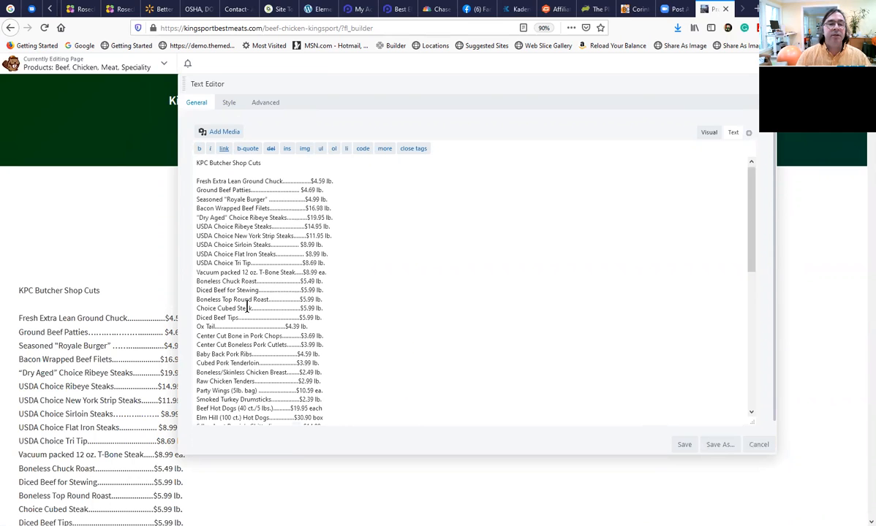
{"action": "scroll", "coordinate": [257, 322], "scroll_direction": "up", "scroll_amount": 2}
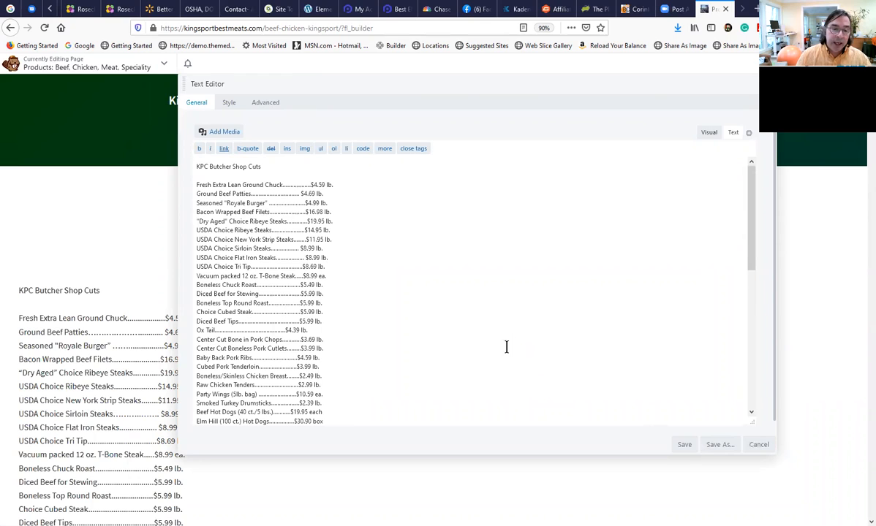
{"action": "left_click", "coordinate": [708, 133]}
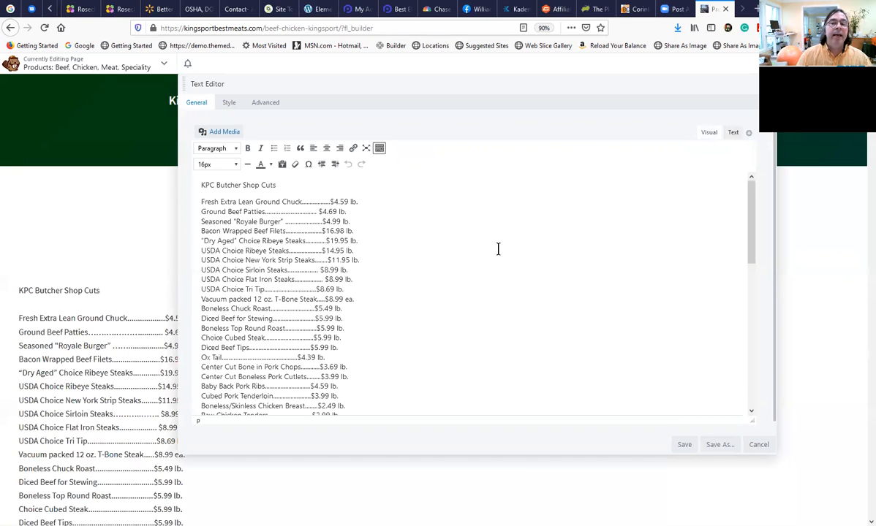
{"action": "triple_click", "coordinate": [211, 186]}
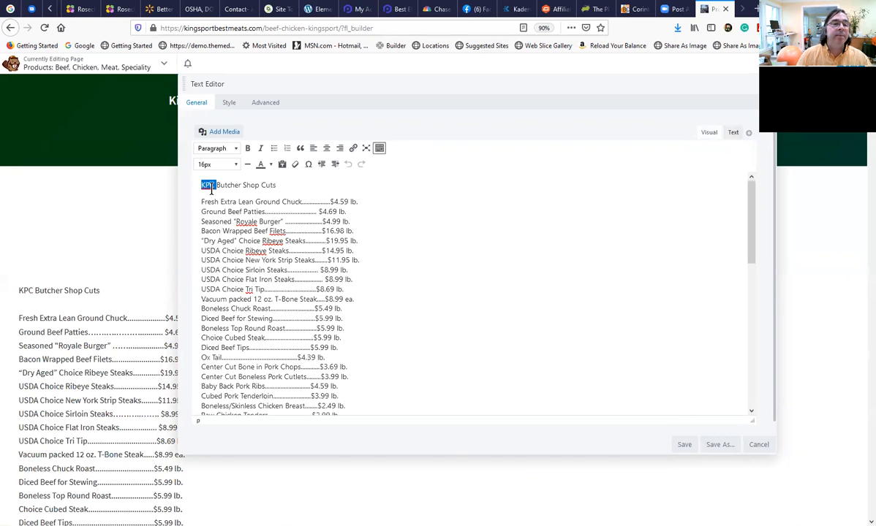
{"action": "left_click", "coordinate": [247, 148]}
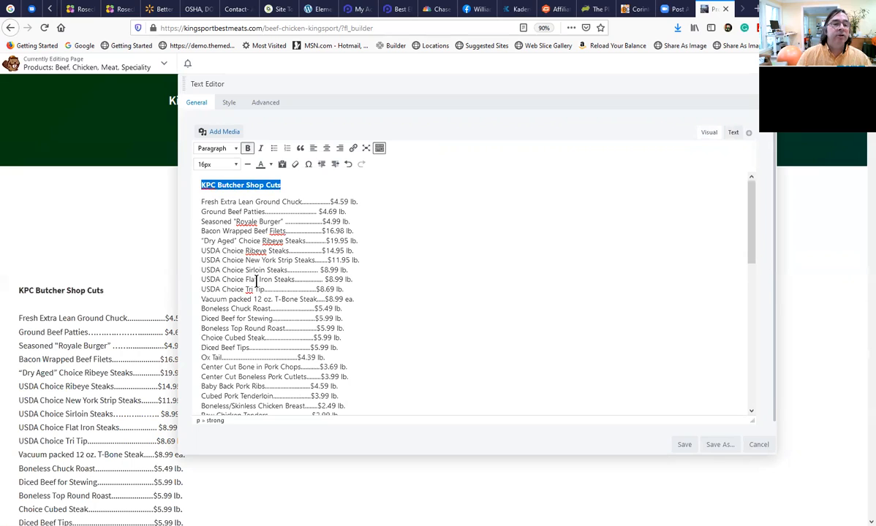
Make the Boneless Chuck Roast price line bold and red, and save the text module.
{"action": "left_click", "coordinate": [256, 271]}
{"action": "triple_click", "coordinate": [254, 268]}
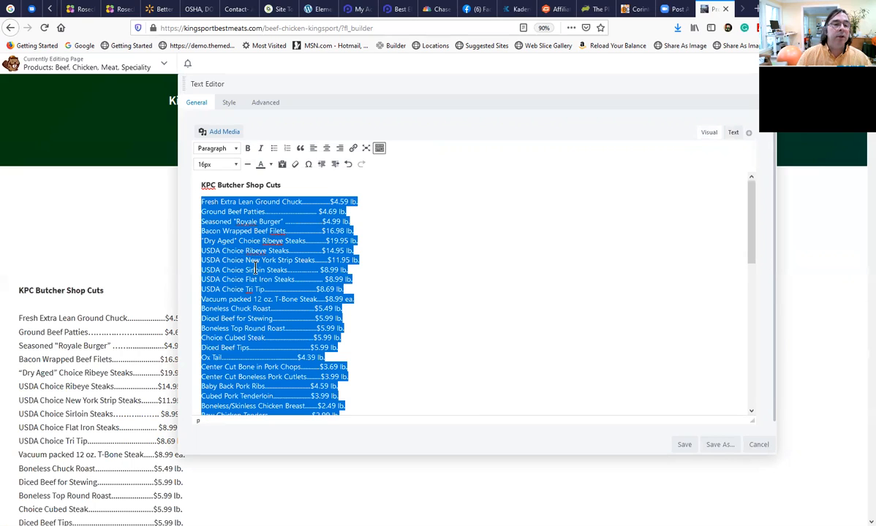
{"action": "left_click", "coordinate": [232, 307]}
{"action": "left_click", "coordinate": [206, 308]}
{"action": "left_click_drag", "start_coordinate": [206, 308], "coordinate": [342, 308]}
{"action": "left_click", "coordinate": [248, 148]}
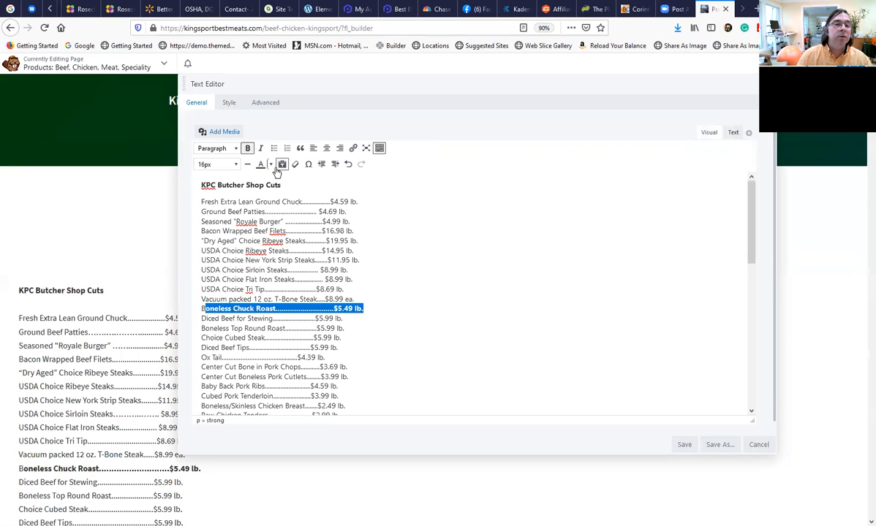
{"action": "left_click", "coordinate": [270, 164]}
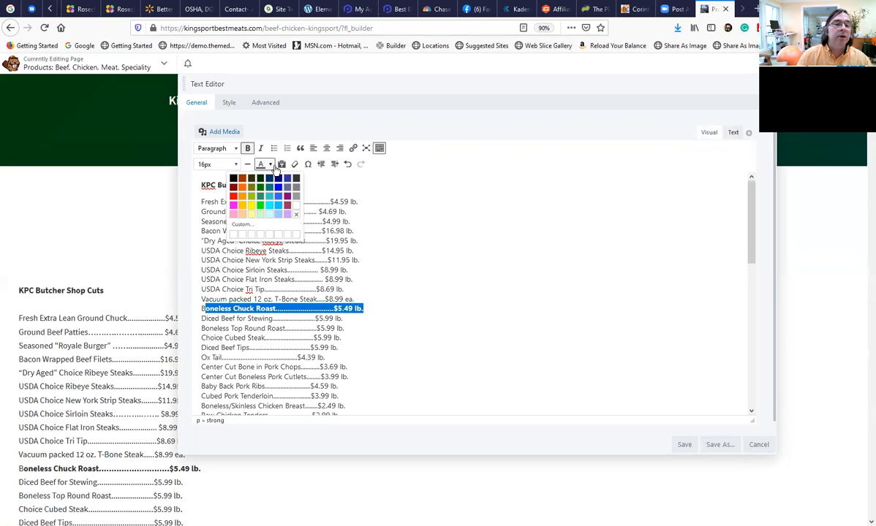
{"action": "left_click", "coordinate": [234, 198]}
{"action": "left_click", "coordinate": [278, 270]}
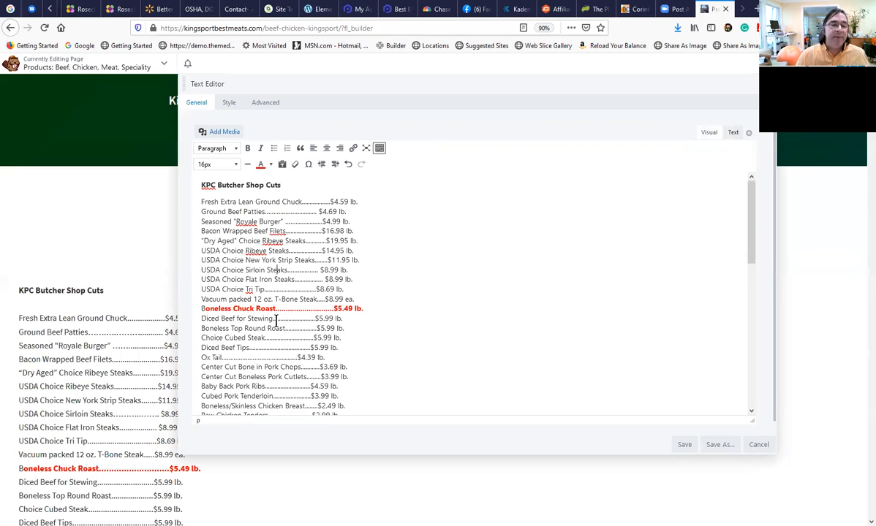
{"action": "left_click", "coordinate": [243, 260]}
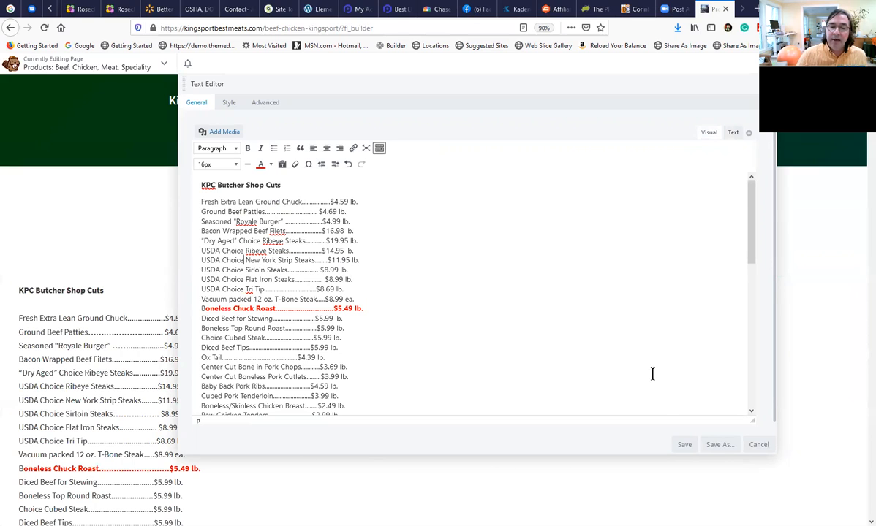
{"action": "left_click", "coordinate": [684, 444]}
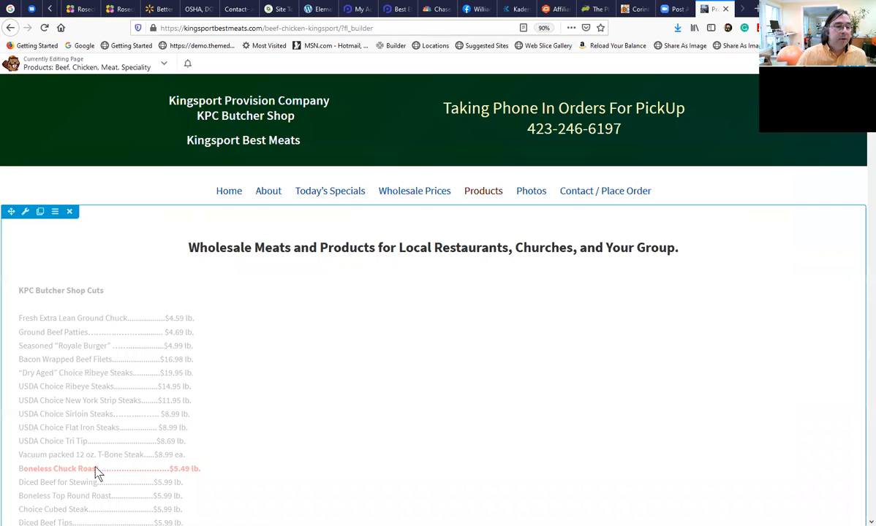
Examine the formatted price list on the page from the KPC Butcher Shop Cuts heading through the Deep Fry Foods section.
{"action": "scroll", "coordinate": [76, 468], "scroll_direction": "down", "scroll_amount": 2}
{"action": "scroll", "coordinate": [76, 444], "scroll_direction": "down", "scroll_amount": 6}
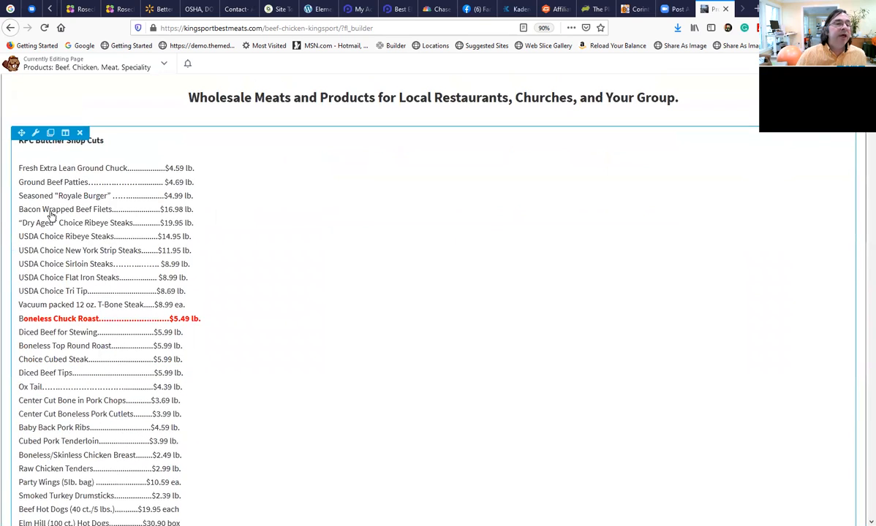
{"action": "scroll", "coordinate": [40, 334], "scroll_direction": "up", "scroll_amount": 2}
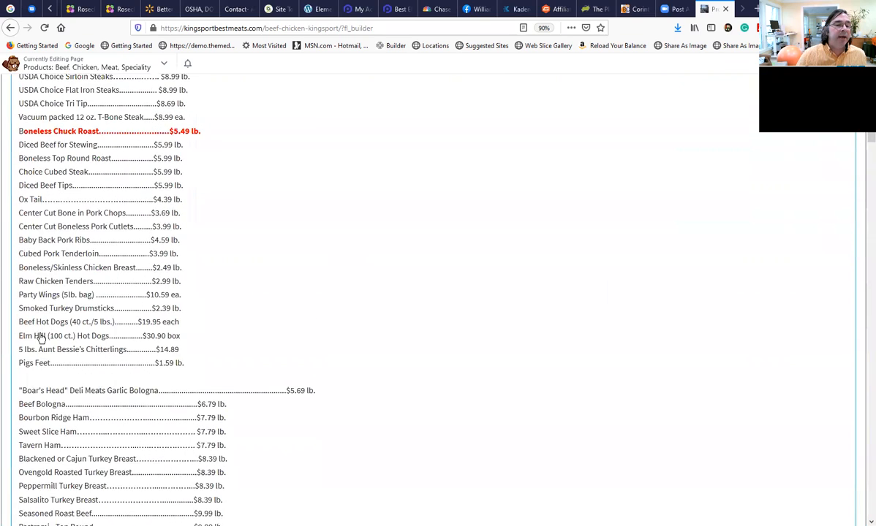
{"action": "scroll", "coordinate": [39, 338], "scroll_direction": "down", "scroll_amount": 1}
{"action": "scroll", "coordinate": [79, 334], "scroll_direction": "down", "scroll_amount": 1}
{"action": "scroll", "coordinate": [79, 329], "scroll_direction": "down", "scroll_amount": 4}
{"action": "scroll", "coordinate": [79, 320], "scroll_direction": "down", "scroll_amount": 2}
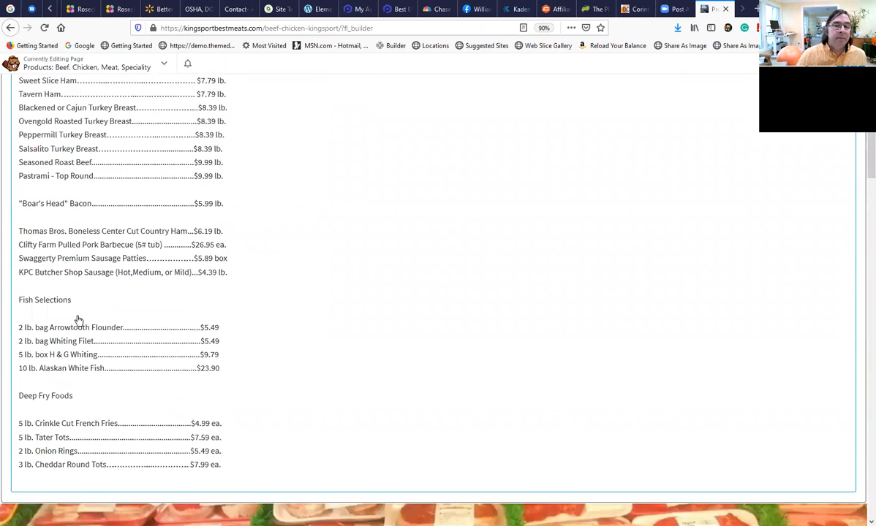
{"action": "scroll", "coordinate": [172, 307], "scroll_direction": "up", "scroll_amount": 8}
{"action": "scroll", "coordinate": [272, 295], "scroll_direction": "up", "scroll_amount": 5}
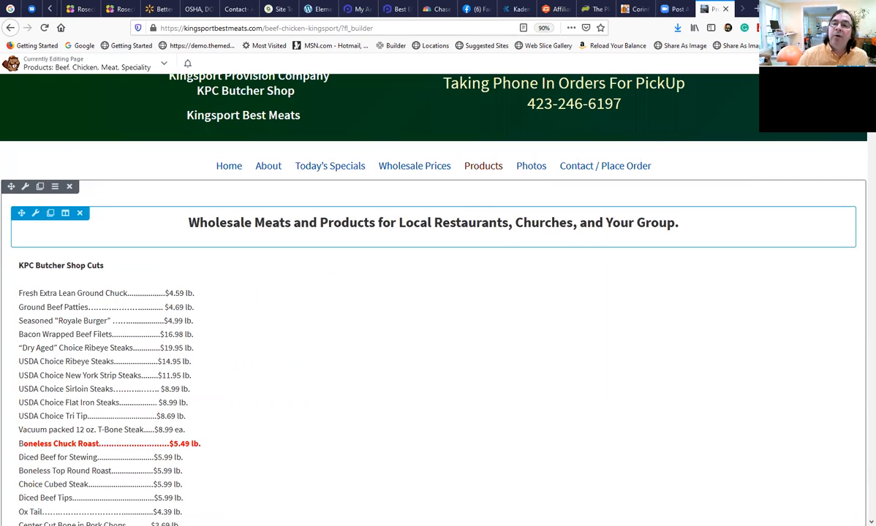
Insert a two-column row between the wholesale heading and the price list, and move the price list module into its left column.
{"action": "left_click", "coordinate": [831, 64]}
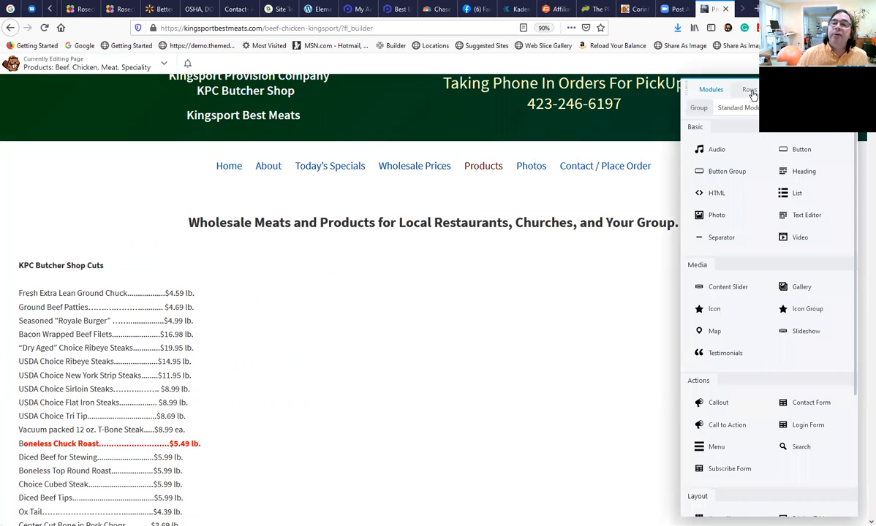
{"action": "left_click", "coordinate": [750, 92]}
{"action": "left_click_drag", "start_coordinate": [791, 151], "coordinate": [366, 334]}
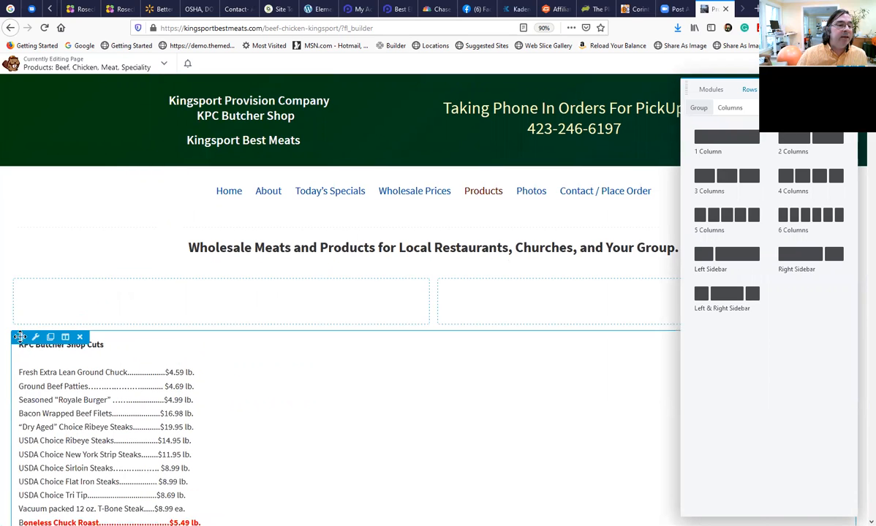
{"action": "left_click_drag", "start_coordinate": [24, 339], "coordinate": [38, 293]}
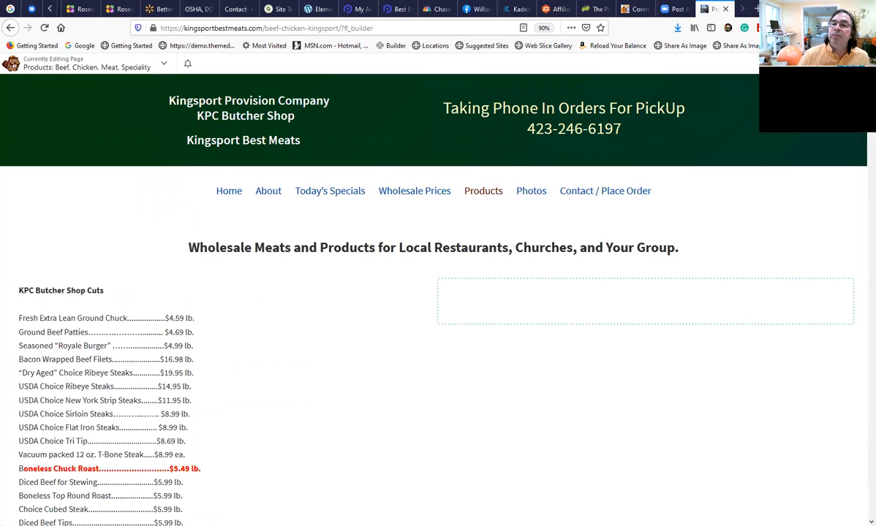
Add a Photo module to the empty right column beside the price list.
{"action": "left_click", "coordinate": [825, 63]}
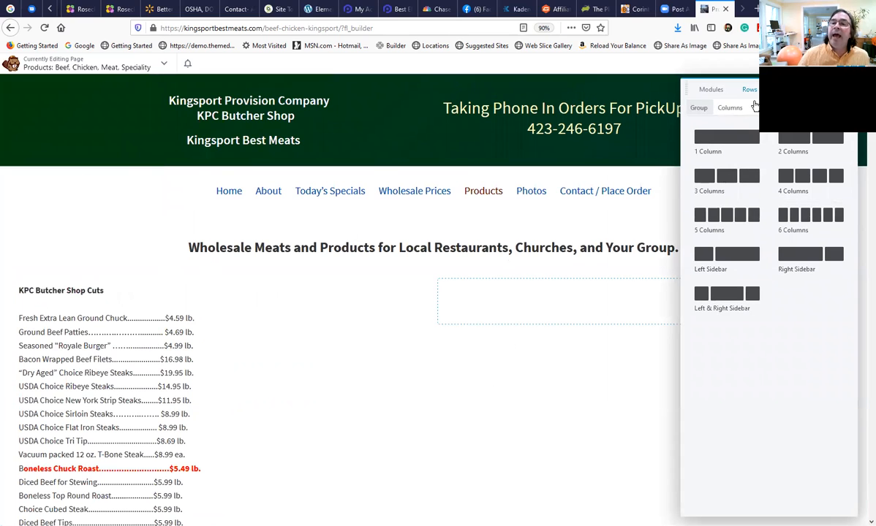
{"action": "left_click", "coordinate": [711, 90]}
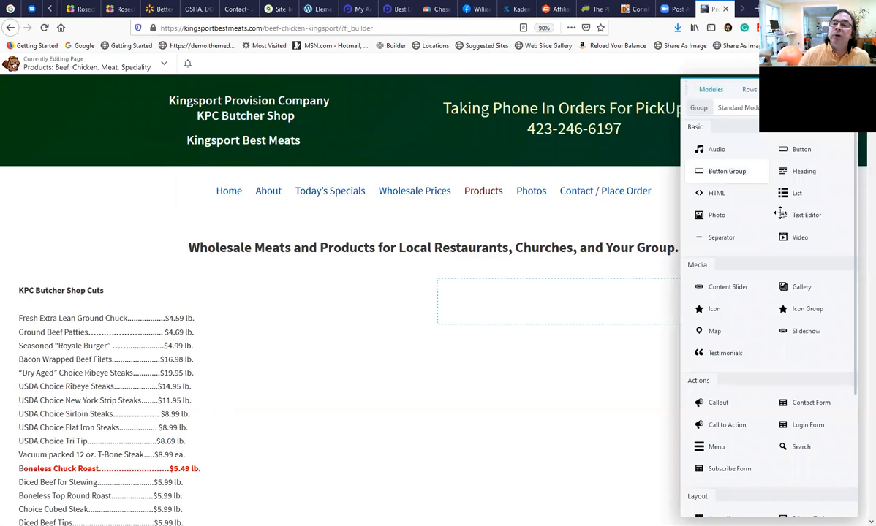
{"action": "left_click_drag", "start_coordinate": [743, 217], "coordinate": [598, 354]}
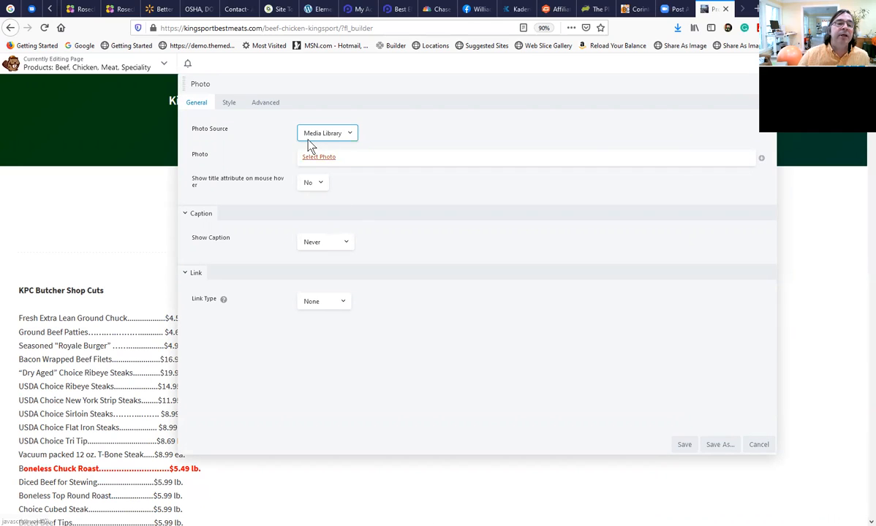
Choose the KPC Butcher Shop sign photo Kingsport-Meats-Fresh-Tricities-0000.jpg from the media library for the Photo module.
{"action": "left_click", "coordinate": [318, 158]}
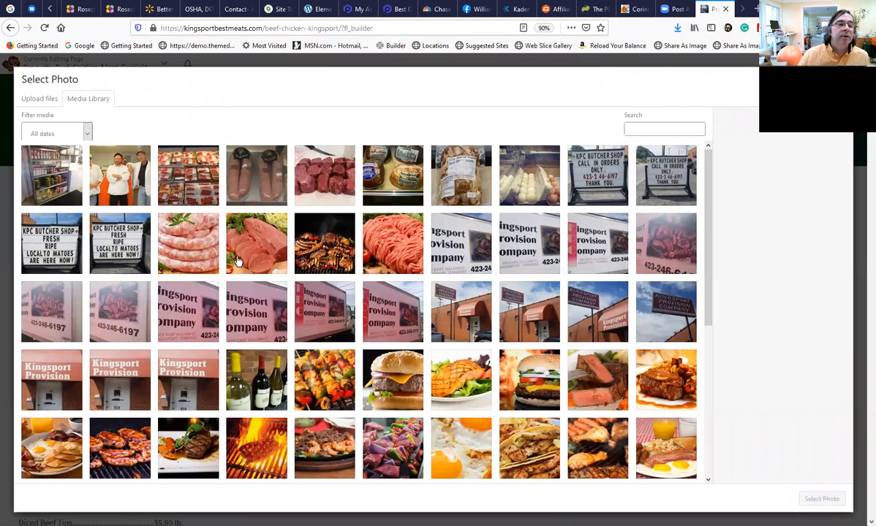
{"action": "left_click", "coordinate": [124, 268]}
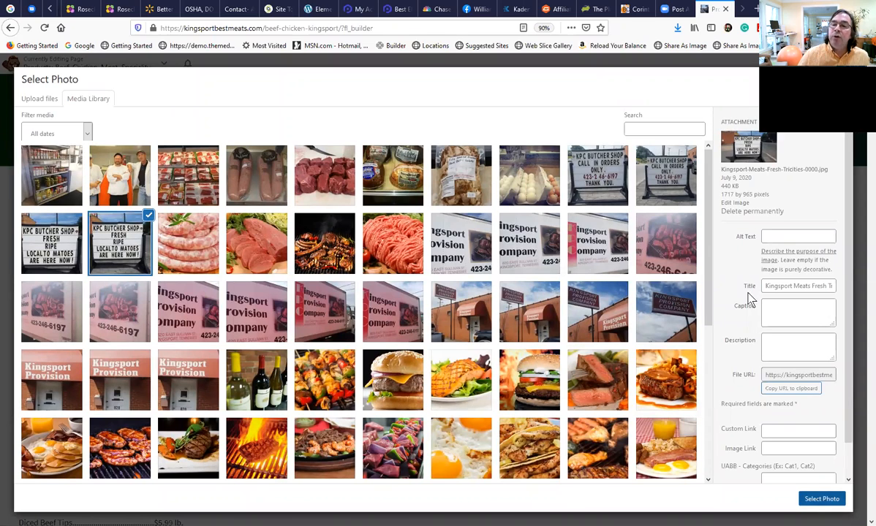
Examine the sign photo's alt text, title, caption and description fields in its attachment details.
{"action": "left_click", "coordinate": [776, 235]}
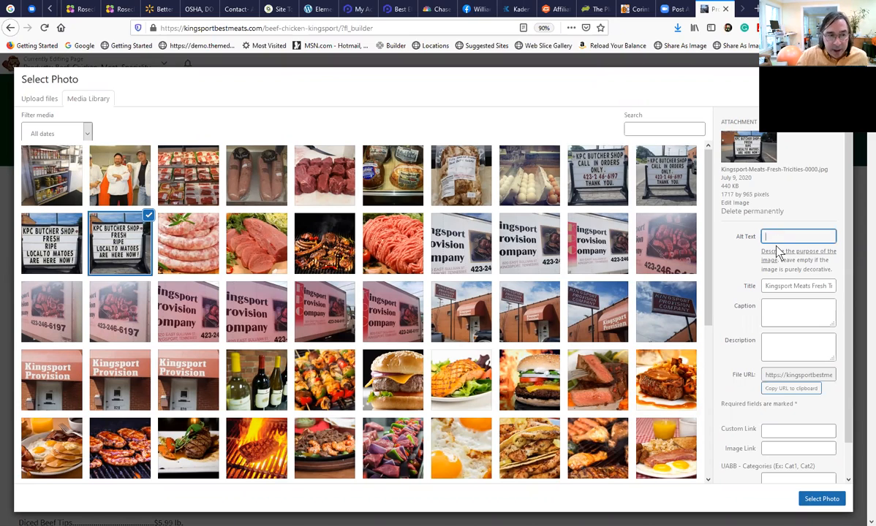
{"action": "left_click", "coordinate": [774, 300]}
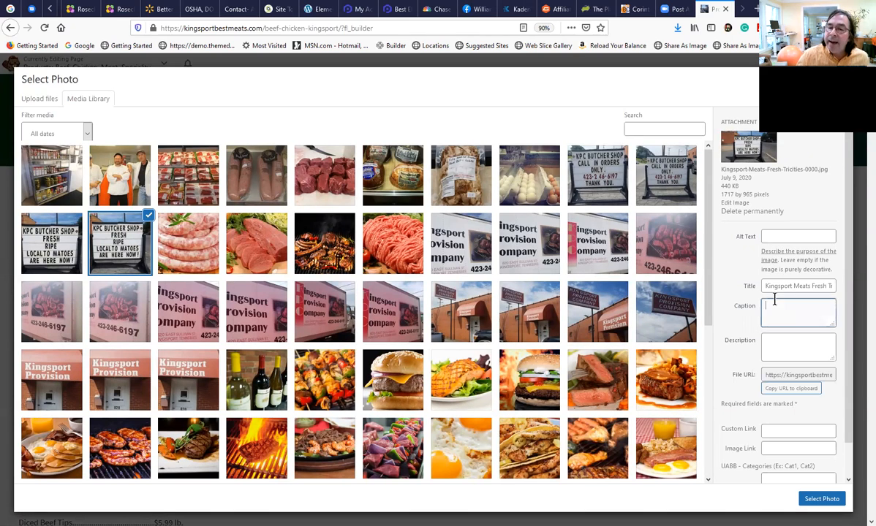
{"action": "left_click_drag", "start_coordinate": [767, 286], "coordinate": [833, 287]}
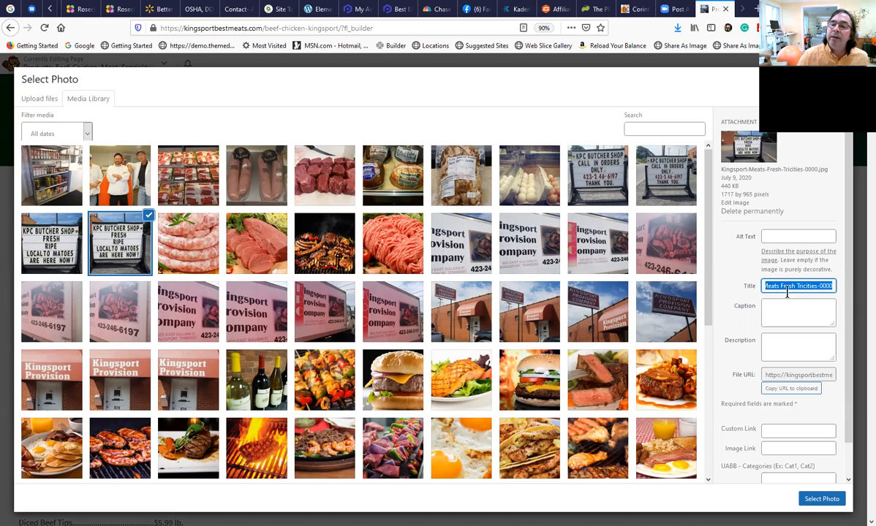
{"action": "left_click", "coordinate": [798, 286]}
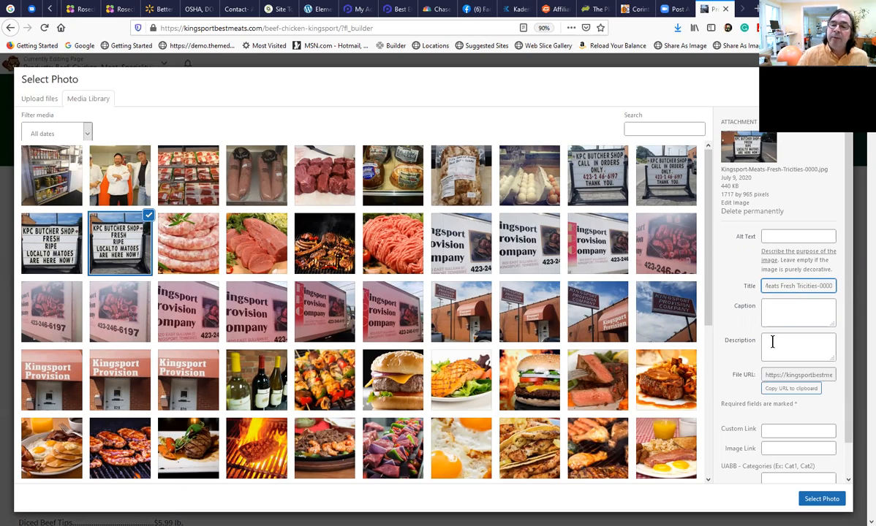
{"action": "left_click", "coordinate": [767, 308]}
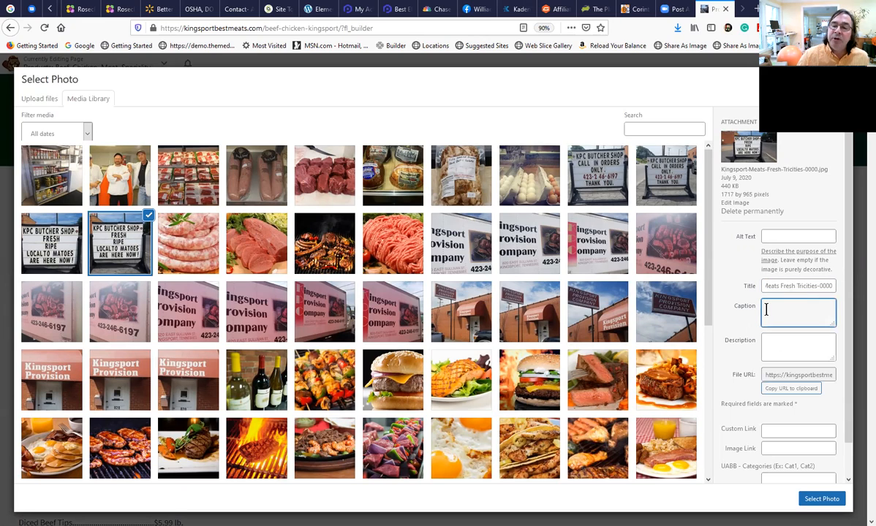
{"action": "left_click", "coordinate": [770, 343]}
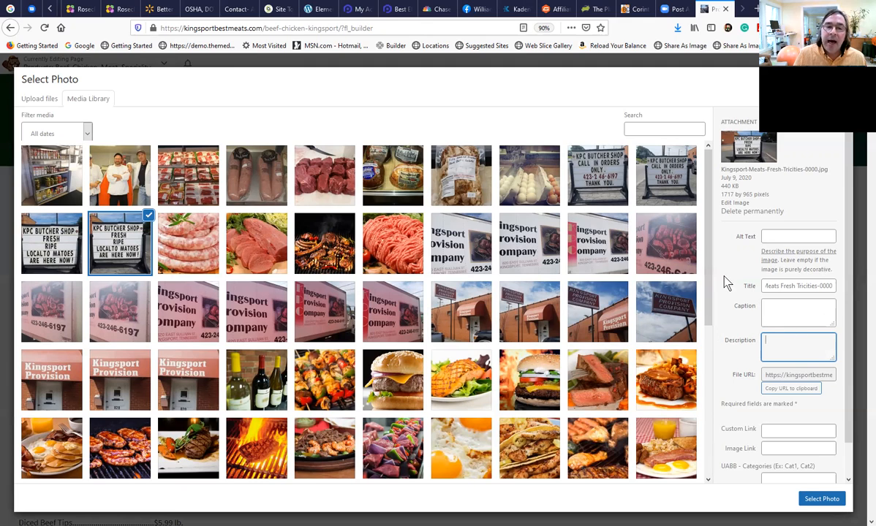
{"action": "left_click", "coordinate": [776, 236]}
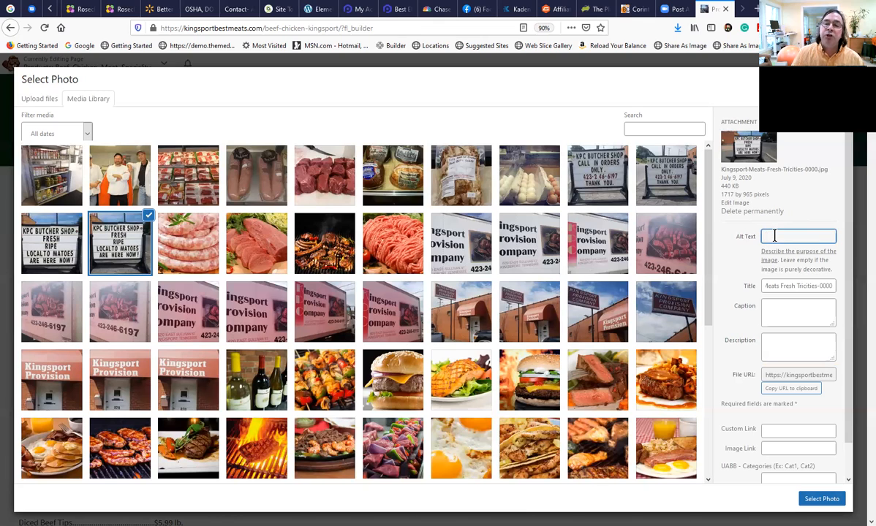
{"action": "double_click", "coordinate": [778, 286]}
{"action": "triple_click", "coordinate": [779, 286]}
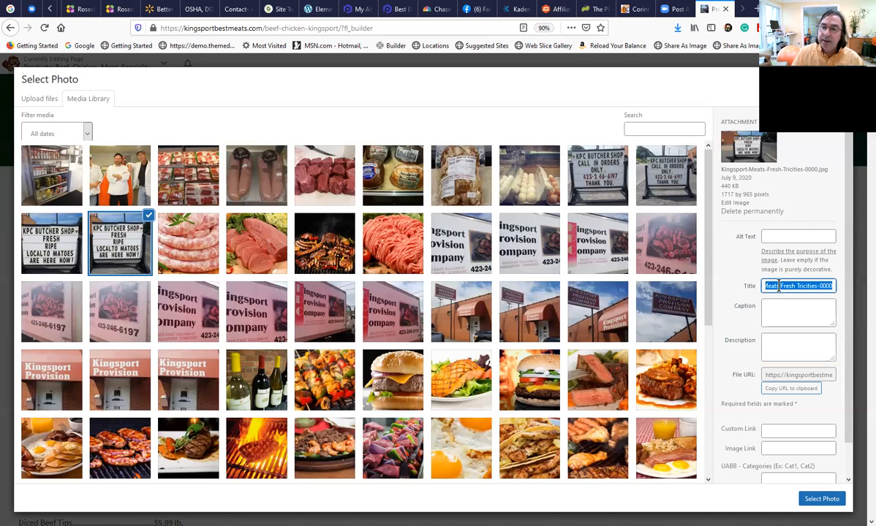
{"action": "left_click", "coordinate": [775, 348]}
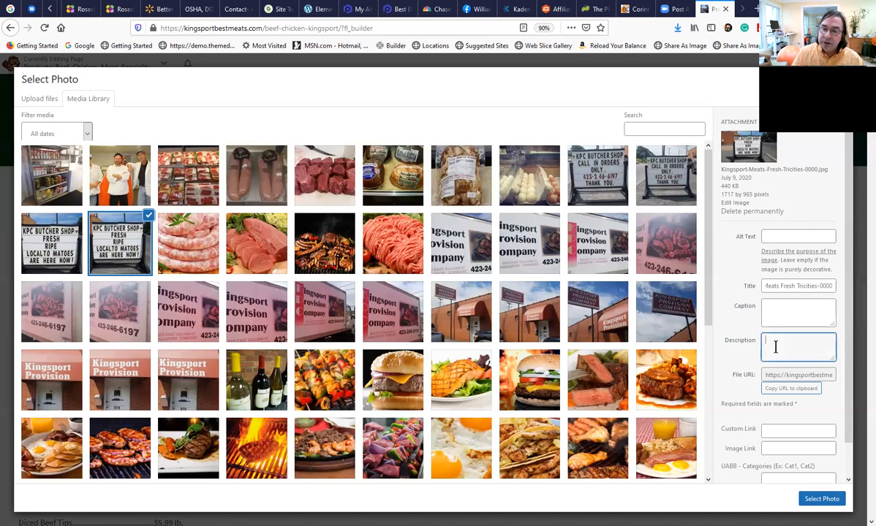
{"action": "left_click", "coordinate": [777, 310]}
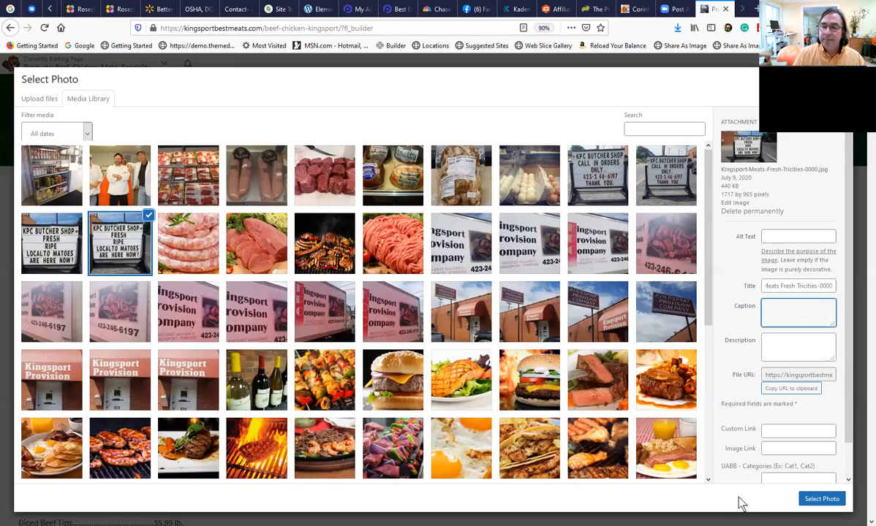
Insert the chosen sign photo at full size beside the price list and save the Photo module.
{"action": "left_click", "coordinate": [826, 499]}
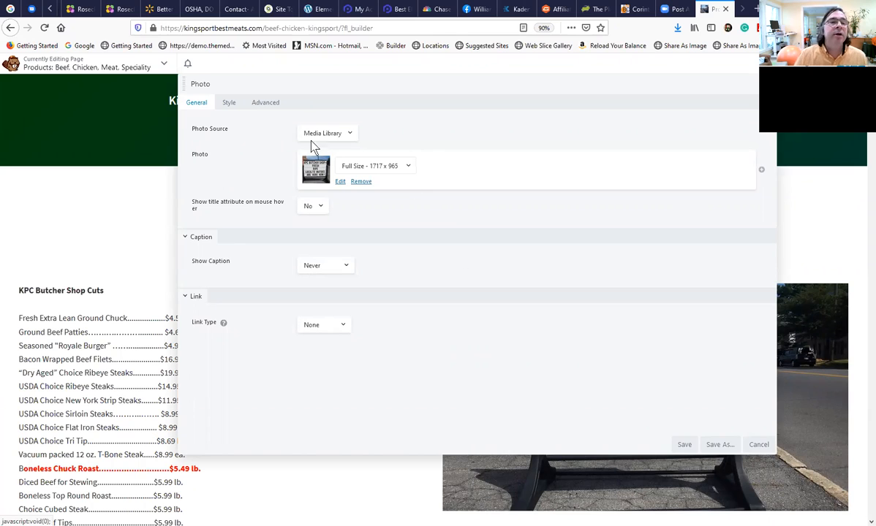
{"action": "left_click_drag", "start_coordinate": [372, 88], "coordinate": [299, 129]}
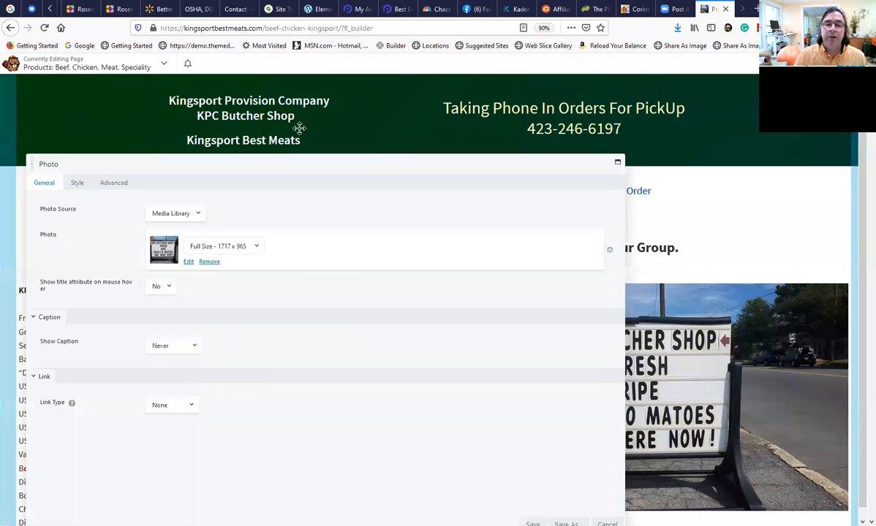
{"action": "left_click", "coordinate": [607, 485]}
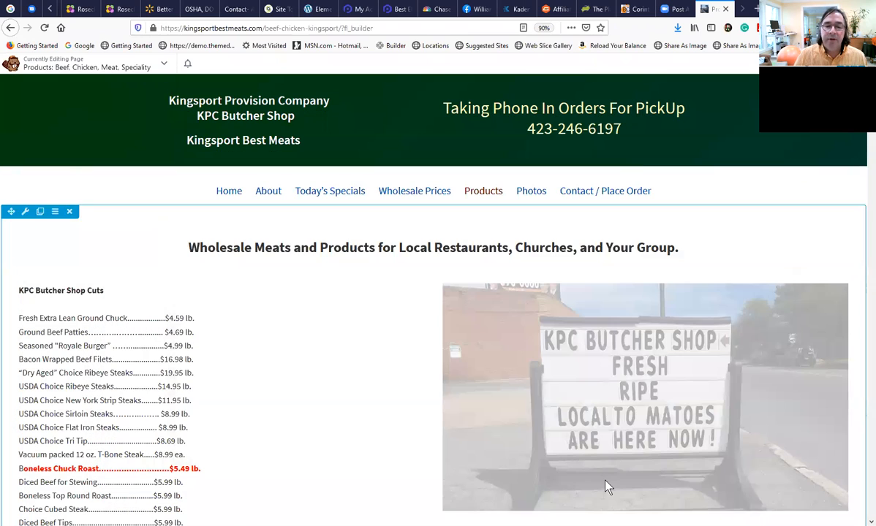
Insert another two-column row between the wholesale heading and the row with the price list and sign photo.
{"action": "scroll", "coordinate": [608, 486], "scroll_direction": "down", "scroll_amount": 3}
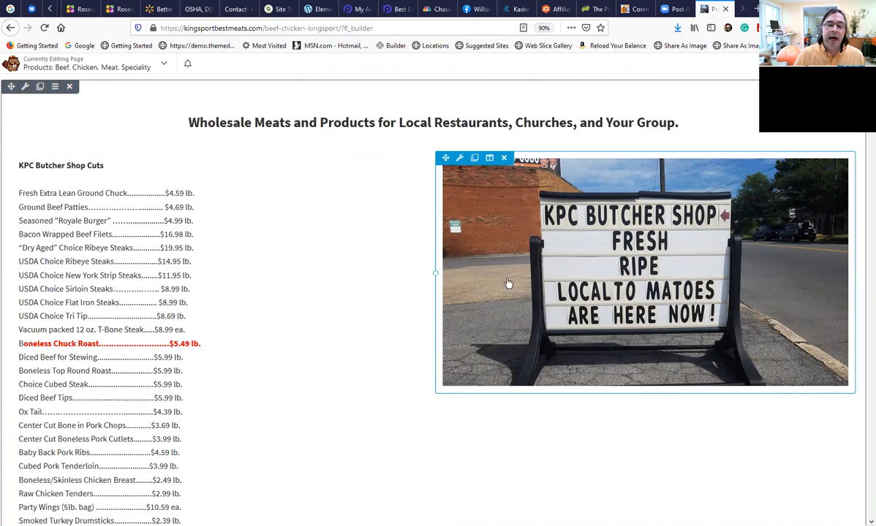
{"action": "scroll", "coordinate": [311, 389], "scroll_direction": "down", "scroll_amount": 5}
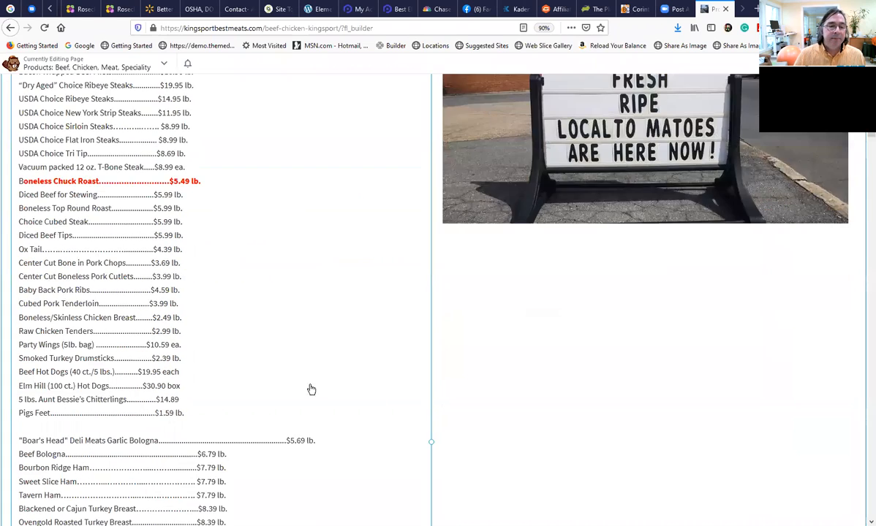
{"action": "scroll", "coordinate": [315, 394], "scroll_direction": "up", "scroll_amount": 2}
{"action": "scroll", "coordinate": [315, 395], "scroll_direction": "down", "scroll_amount": 2}
{"action": "scroll", "coordinate": [325, 389], "scroll_direction": "up", "scroll_amount": 4}
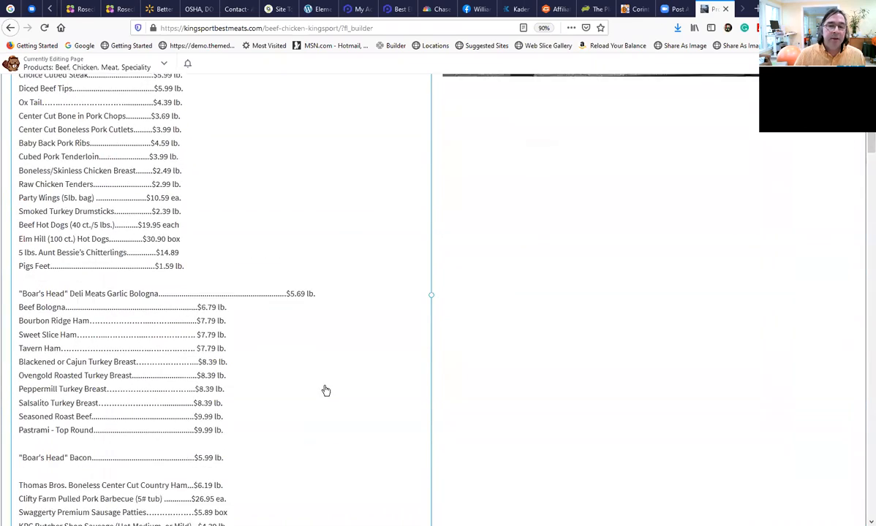
{"action": "scroll", "coordinate": [532, 319], "scroll_direction": "up", "scroll_amount": 2}
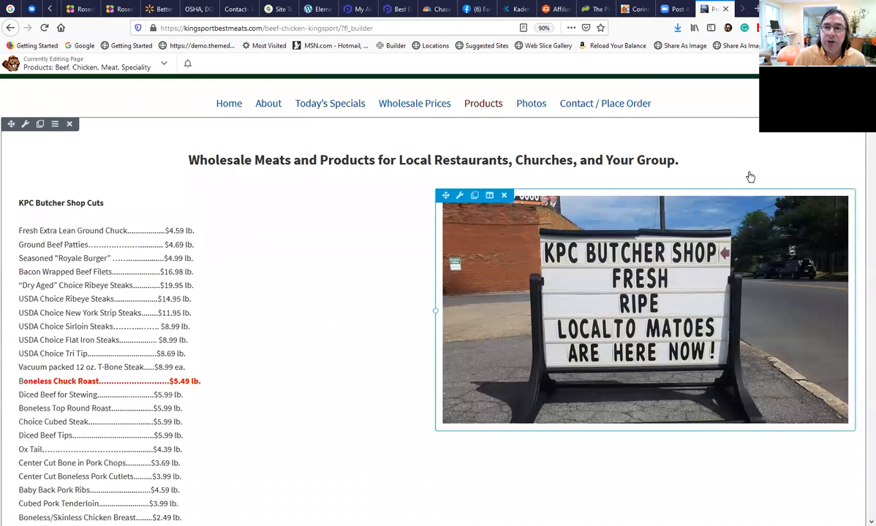
{"action": "left_click", "coordinate": [824, 64]}
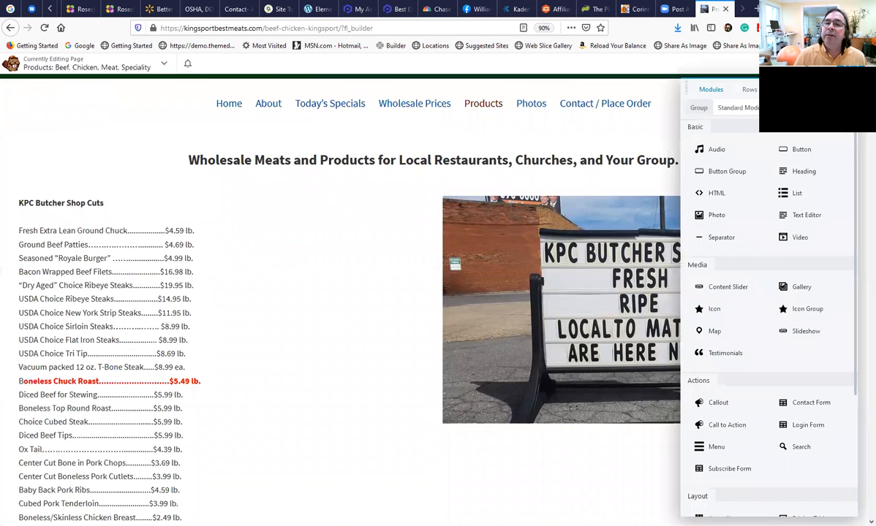
{"action": "left_click", "coordinate": [747, 89]}
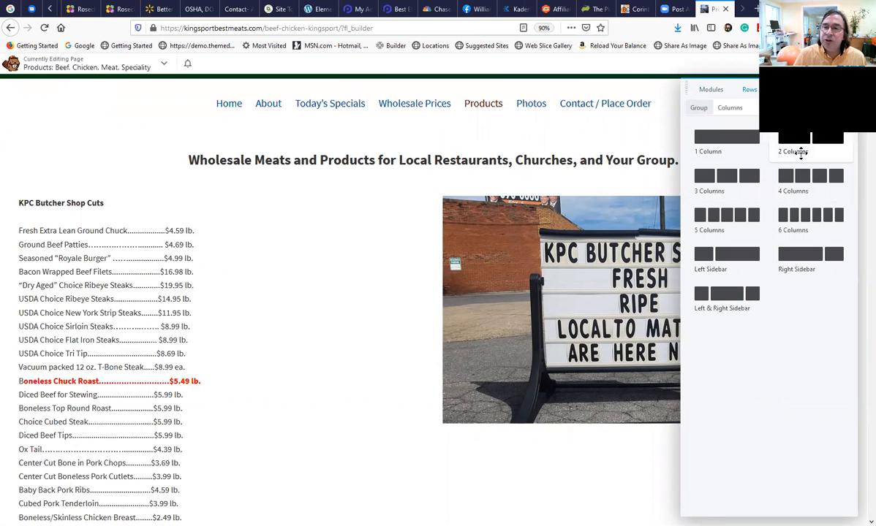
{"action": "left_click_drag", "start_coordinate": [800, 152], "coordinate": [458, 237]}
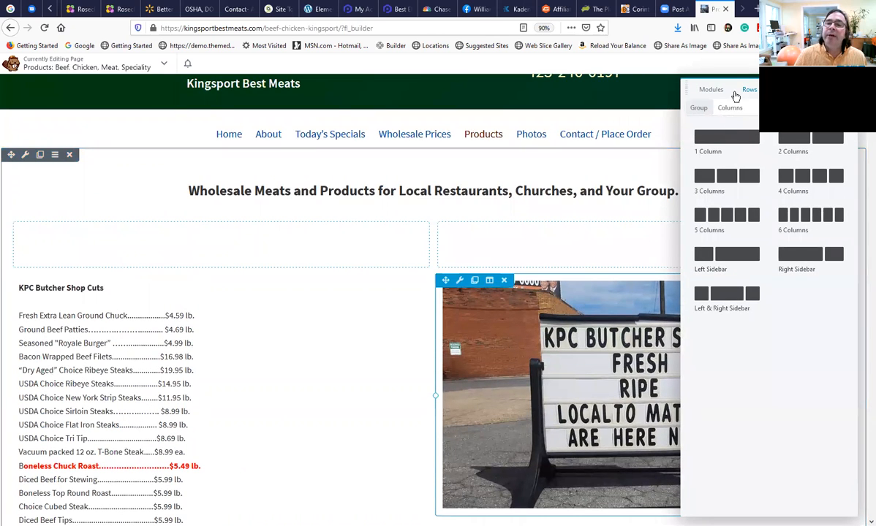
Add a Photo module to the new row's left column and choose the grilled meats photo Kingsport-Meats-Tricities-0001-1.jpg from the media library.
{"action": "left_click", "coordinate": [706, 95]}
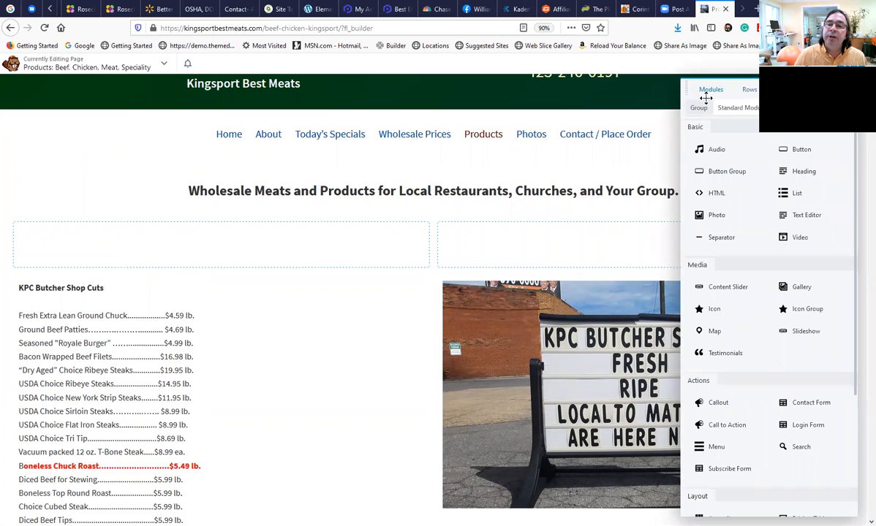
{"action": "left_click_drag", "start_coordinate": [690, 225], "coordinate": [287, 294]}
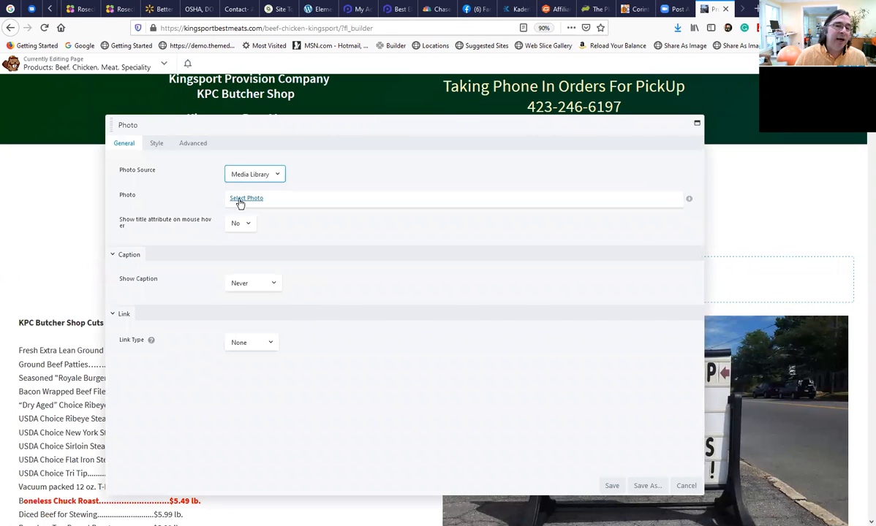
{"action": "left_click", "coordinate": [240, 202]}
{"action": "left_click", "coordinate": [303, 242]}
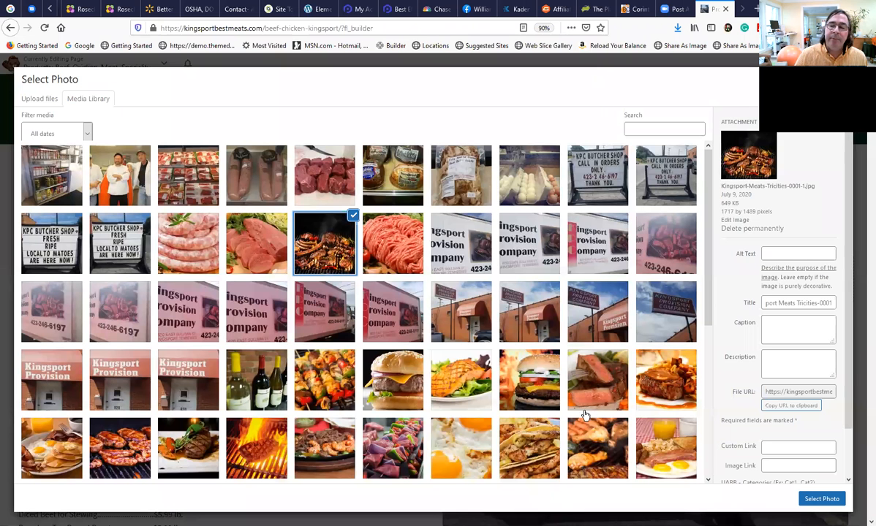
Examine the grilled meats photo's alt text, title, caption and description fields.
{"action": "left_click", "coordinate": [777, 255]}
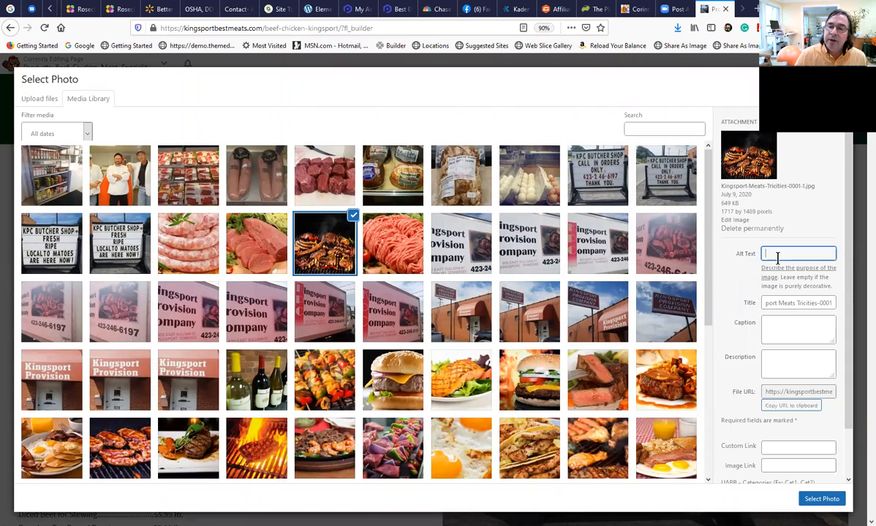
{"action": "double_click", "coordinate": [768, 307]}
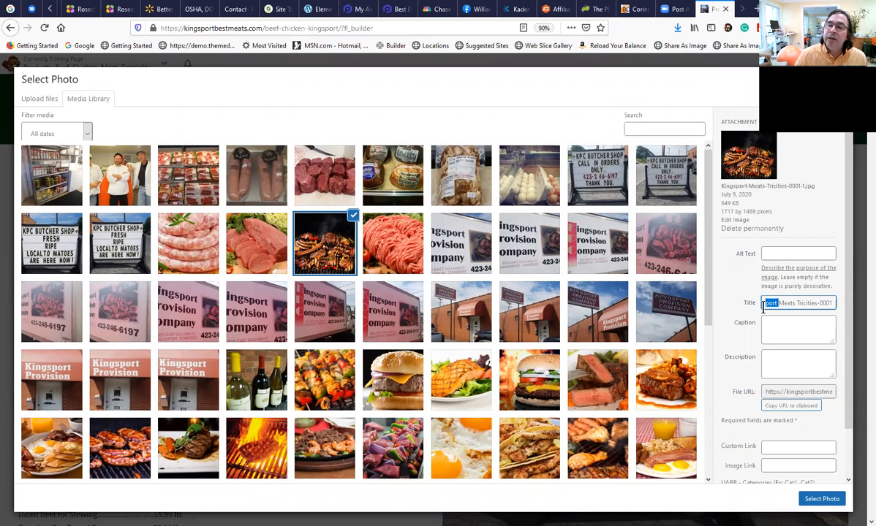
{"action": "double_click", "coordinate": [831, 304]}
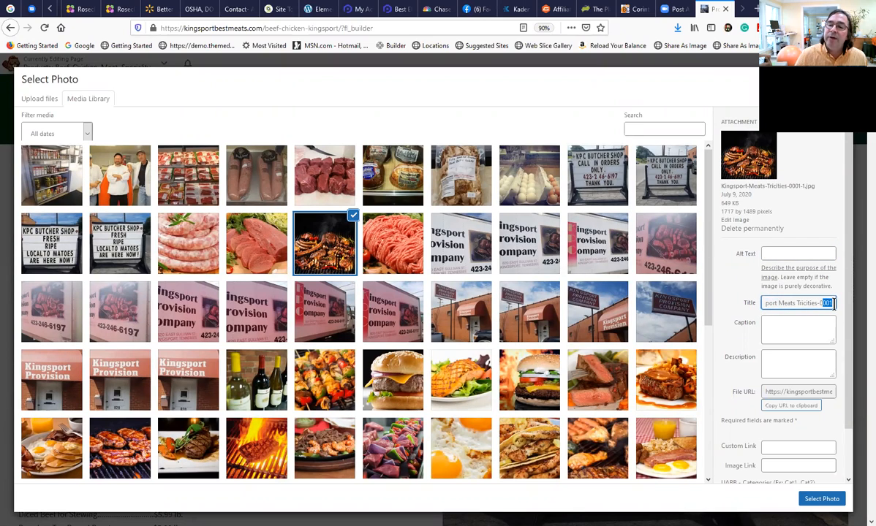
{"action": "triple_click", "coordinate": [785, 305]}
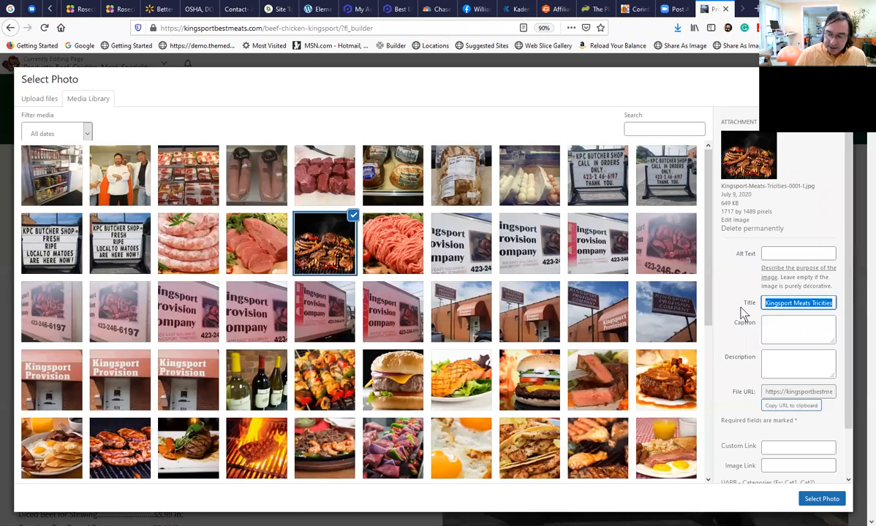
{"action": "key", "text": "End"}
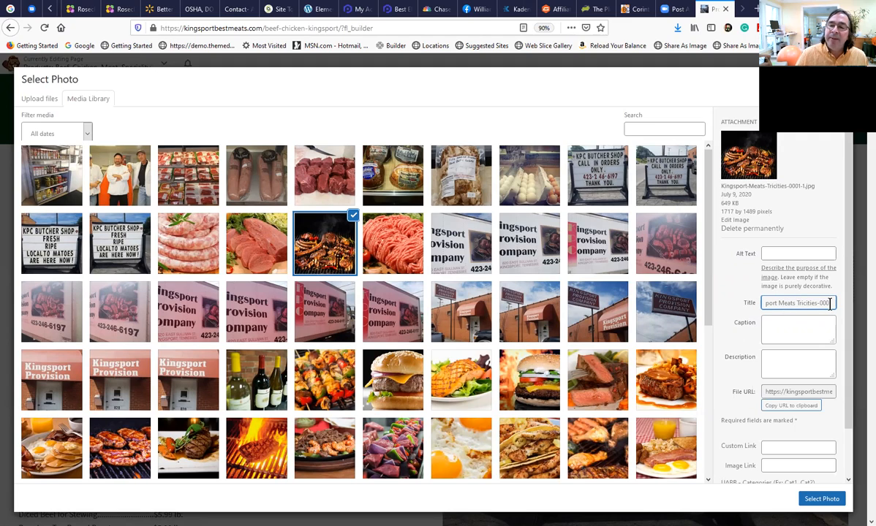
{"action": "left_click", "coordinate": [778, 333]}
{"action": "left_click", "coordinate": [776, 360]}
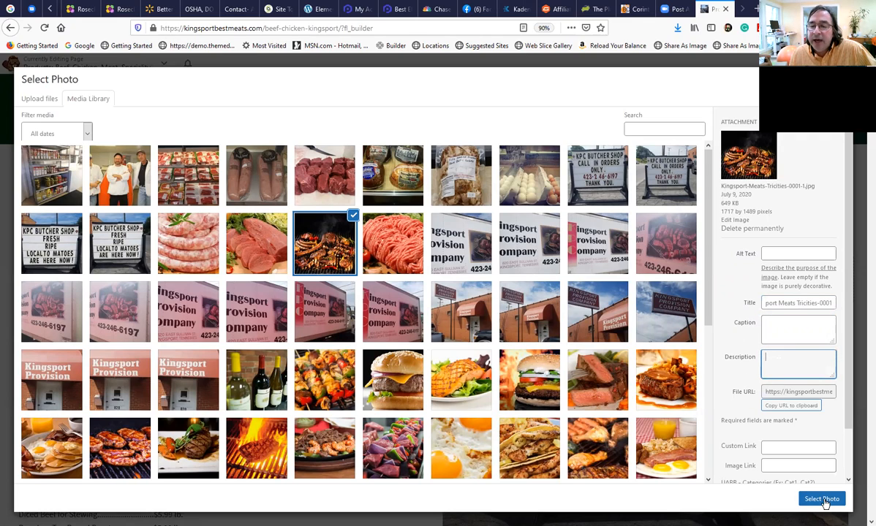
Insert the grilled meats photo at full size above the price list and save its Photo module.
{"action": "left_click", "coordinate": [822, 499]}
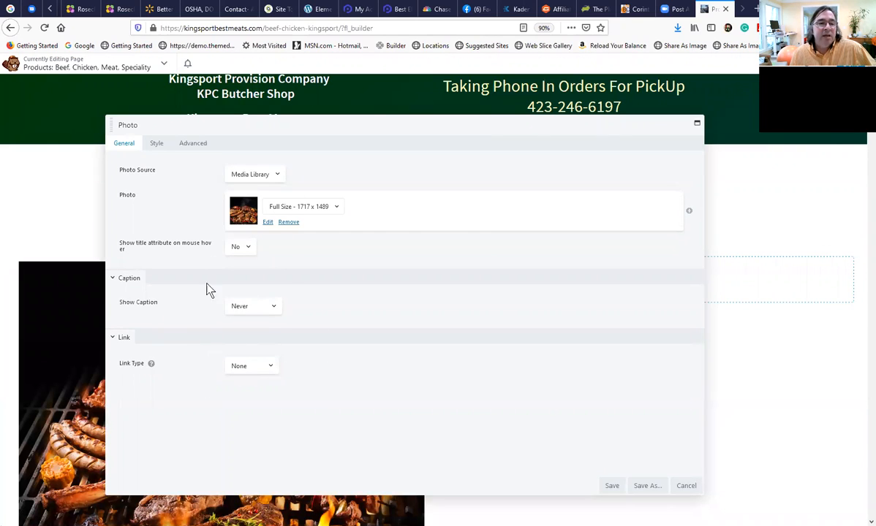
{"action": "left_click", "coordinate": [612, 486]}
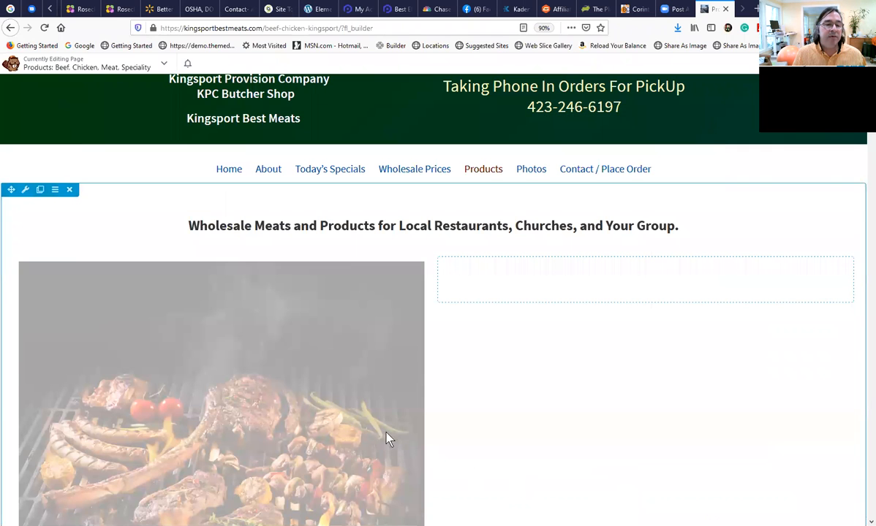
{"action": "scroll", "coordinate": [366, 417], "scroll_direction": "down", "scroll_amount": 1}
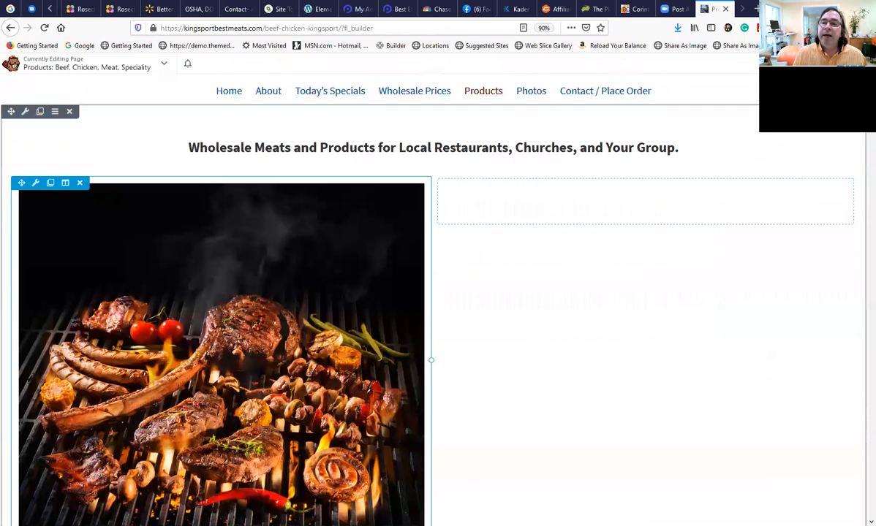
{"action": "scroll", "coordinate": [242, 400], "scroll_direction": "down", "scroll_amount": 4}
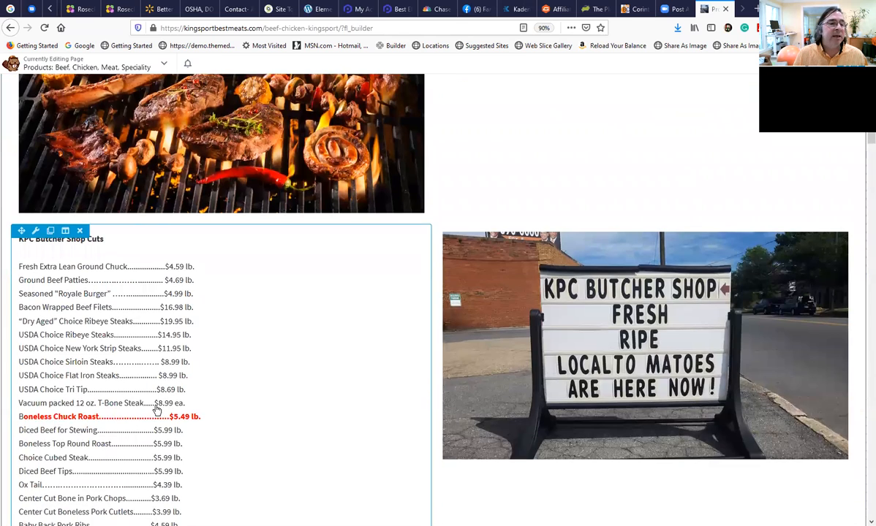
Duplicate the KPC Butcher Shop Cuts price list text module below the grilled meats photo.
{"action": "scroll", "coordinate": [51, 286], "scroll_direction": "up", "scroll_amount": 1}
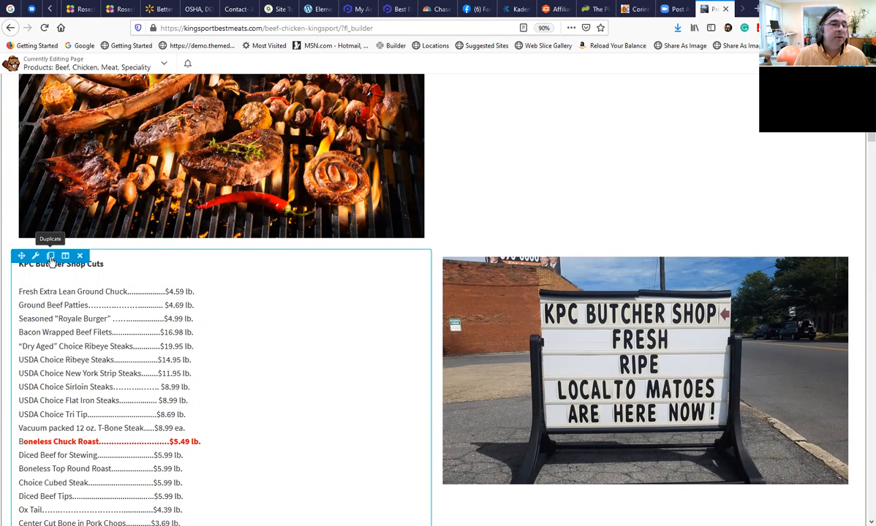
{"action": "left_click", "coordinate": [51, 261]}
{"action": "scroll", "coordinate": [65, 308], "scroll_direction": "up", "scroll_amount": 5}
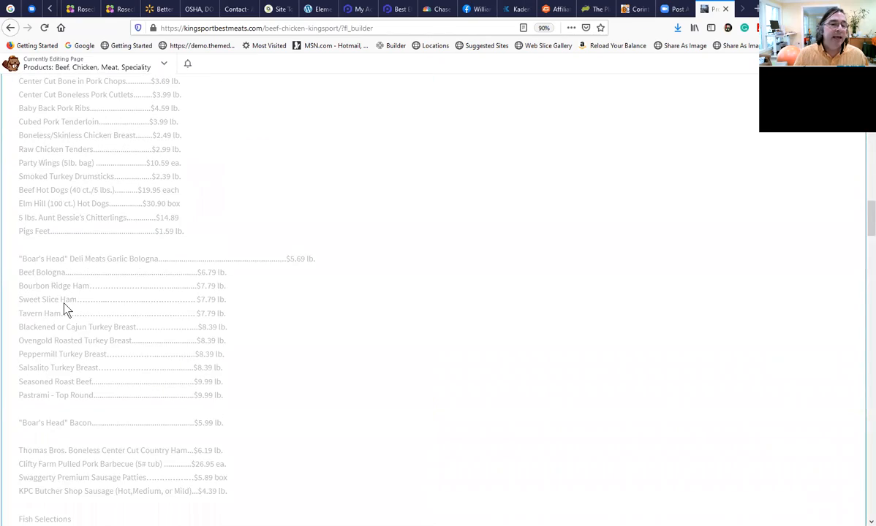
{"action": "scroll", "coordinate": [65, 307], "scroll_direction": "up", "scroll_amount": 10}
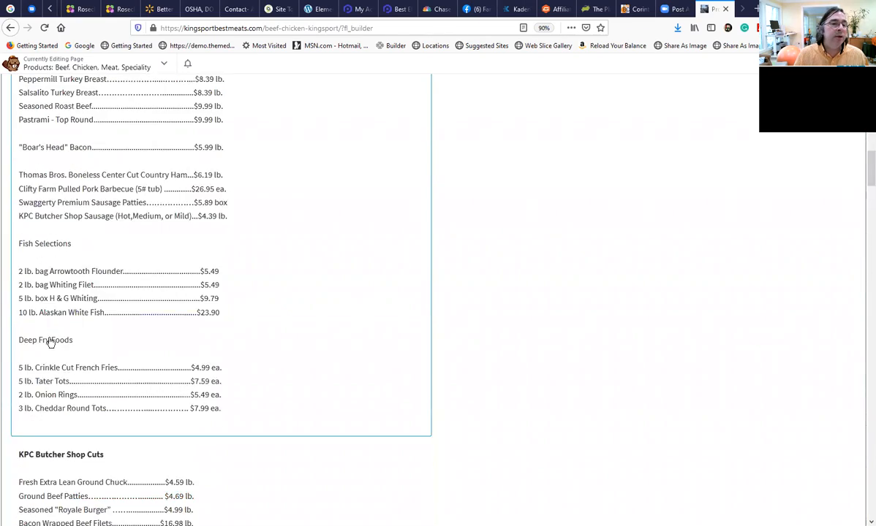
{"action": "scroll", "coordinate": [52, 336], "scroll_direction": "up", "scroll_amount": 4}
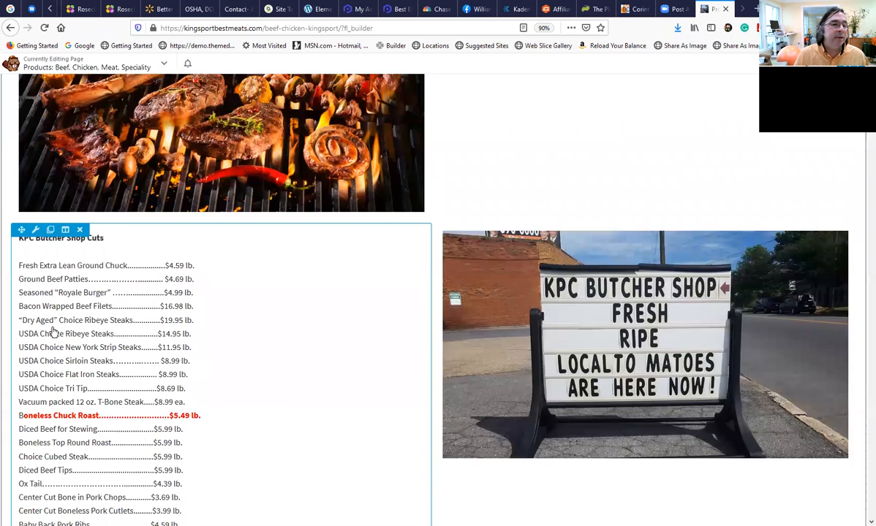
Move one copy of the price list into the empty right column beside the grilled meats photo.
{"action": "scroll", "coordinate": [53, 333], "scroll_direction": "down", "scroll_amount": 9}
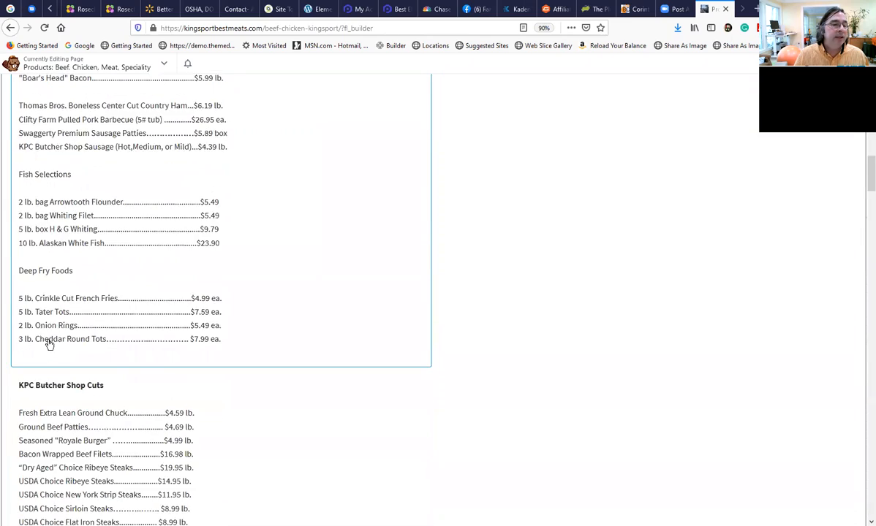
{"action": "scroll", "coordinate": [35, 280], "scroll_direction": "up", "scroll_amount": 15}
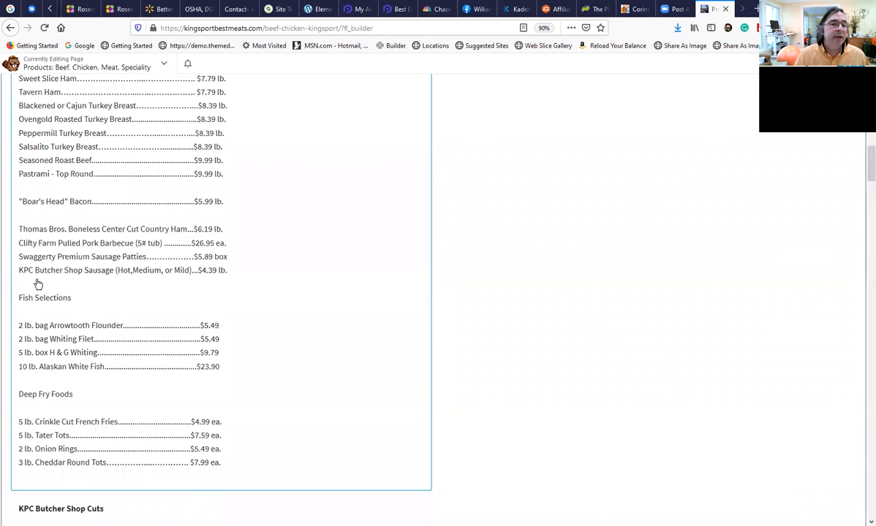
{"action": "scroll", "coordinate": [32, 364], "scroll_direction": "up", "scroll_amount": 1}
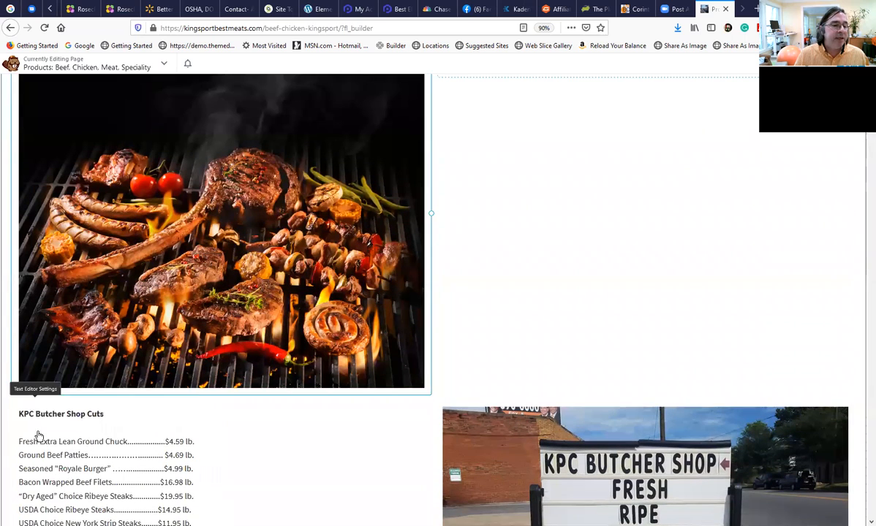
{"action": "left_click_drag", "start_coordinate": [20, 418], "coordinate": [529, 79]}
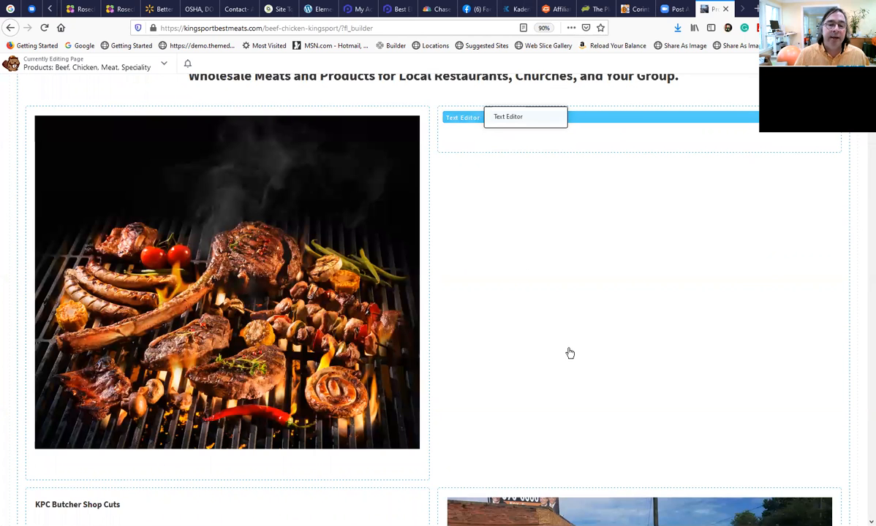
{"action": "left_click_drag", "start_coordinate": [569, 354], "coordinate": [570, 353]}
{"action": "scroll", "coordinate": [290, 409], "scroll_direction": "down", "scroll_amount": 10}
{"action": "scroll", "coordinate": [195, 414], "scroll_direction": "up", "scroll_amount": 6}
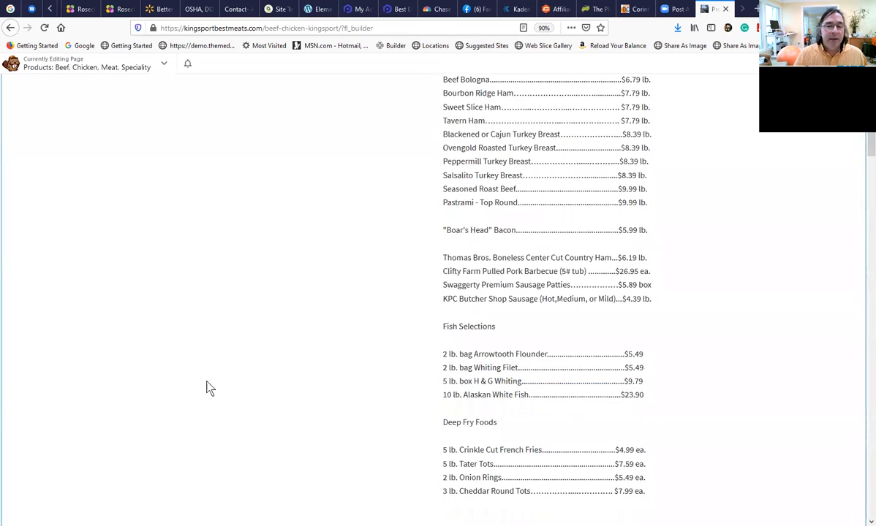
In the price list beside the grilled meats photo, delete everything from the Thomas Bros. country ham line to the end and save.
{"action": "scroll", "coordinate": [209, 386], "scroll_direction": "up", "scroll_amount": 8}
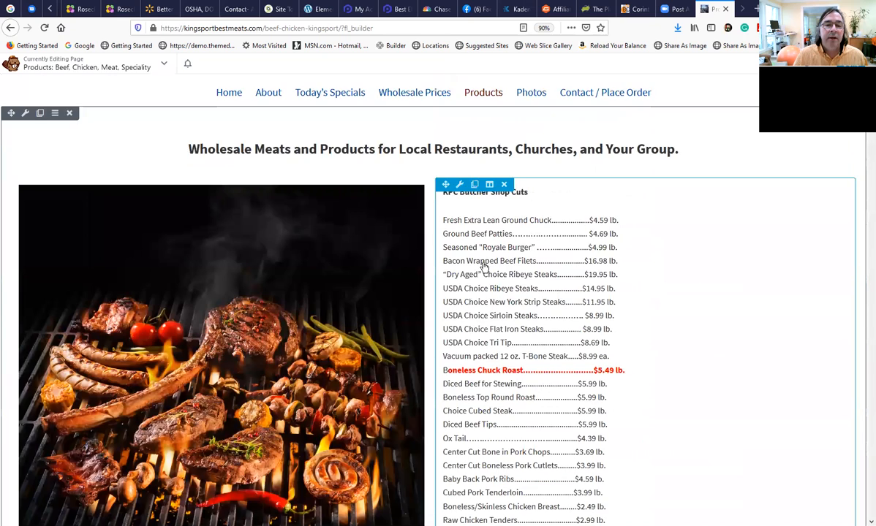
{"action": "scroll", "coordinate": [484, 266], "scroll_direction": "up", "scroll_amount": 3}
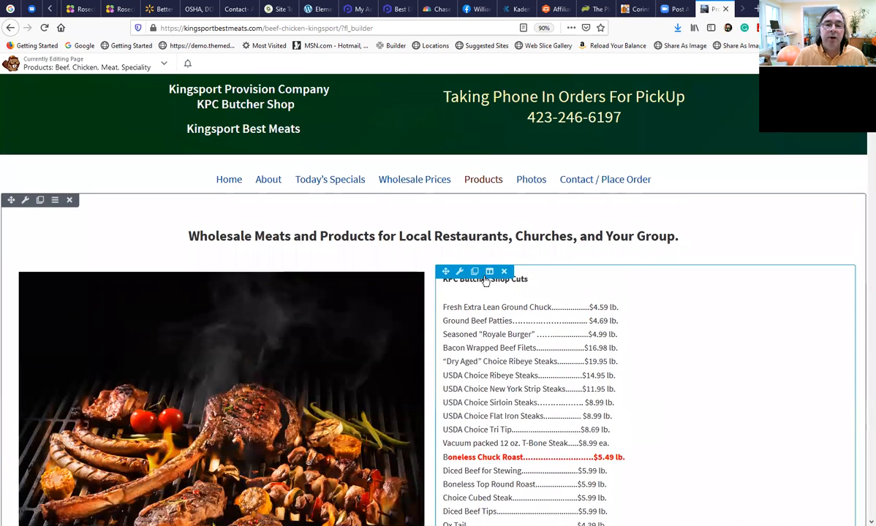
{"action": "left_click", "coordinate": [477, 318]}
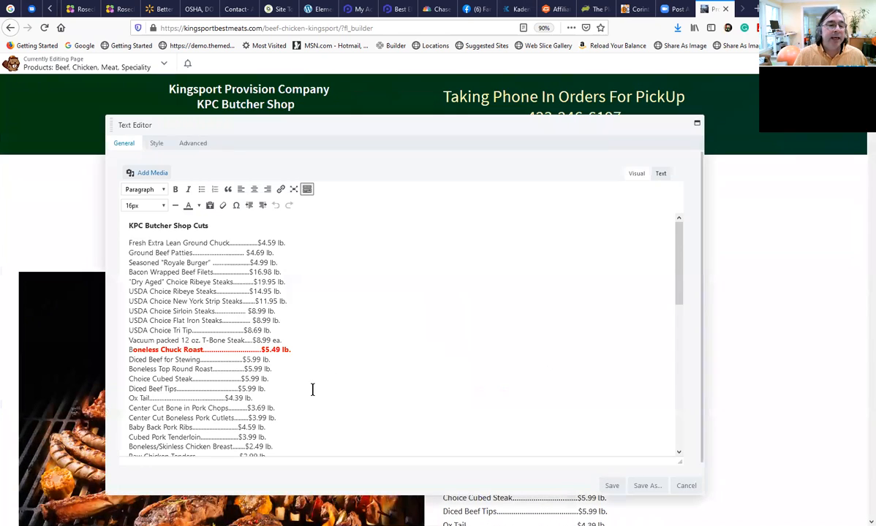
{"action": "scroll", "coordinate": [311, 389], "scroll_direction": "down", "scroll_amount": 10}
{"action": "scroll", "coordinate": [293, 391], "scroll_direction": "down", "scroll_amount": 4}
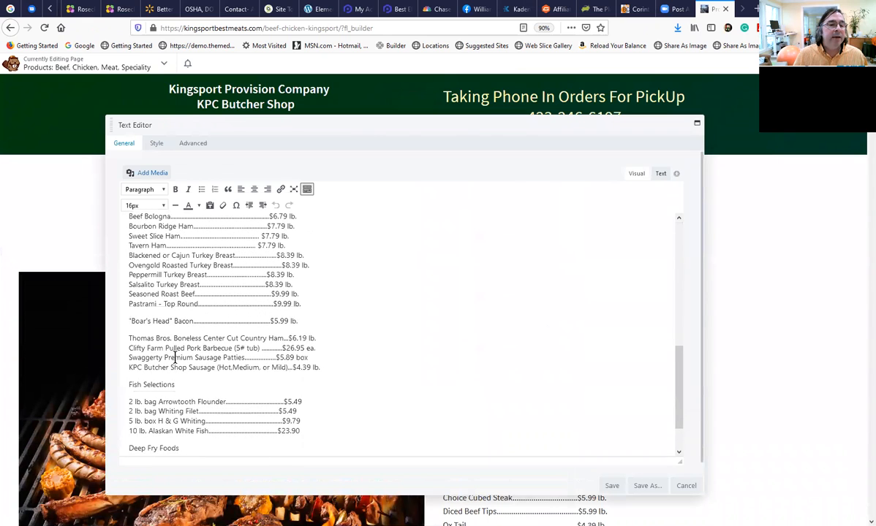
{"action": "left_click_drag", "start_coordinate": [129, 314], "coordinate": [260, 359]}
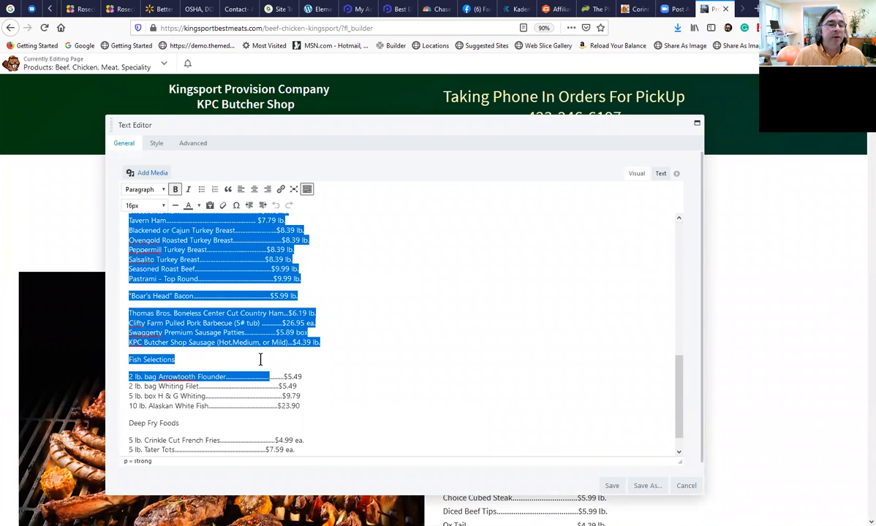
{"action": "left_click", "coordinate": [183, 342]}
{"action": "left_click_drag", "start_coordinate": [129, 313], "coordinate": [350, 478]}
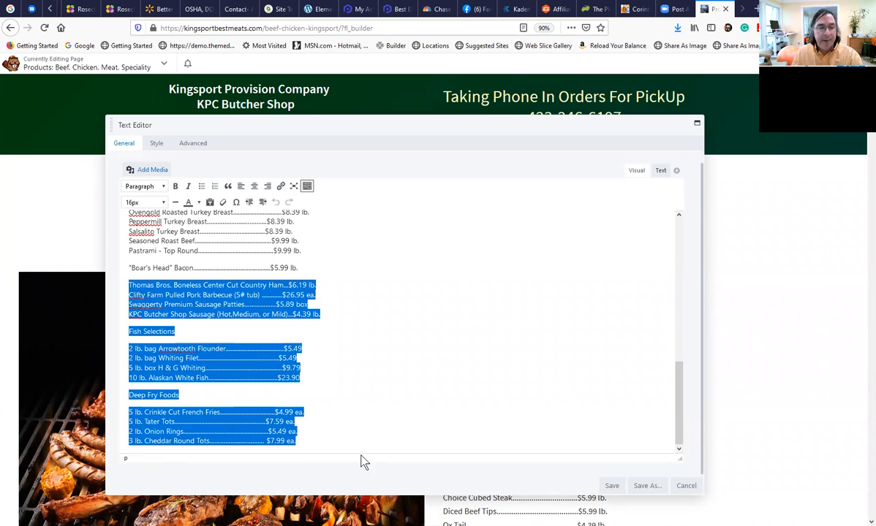
{"action": "key", "text": "BackSpace"}
{"action": "key", "text": "BackSpace"}
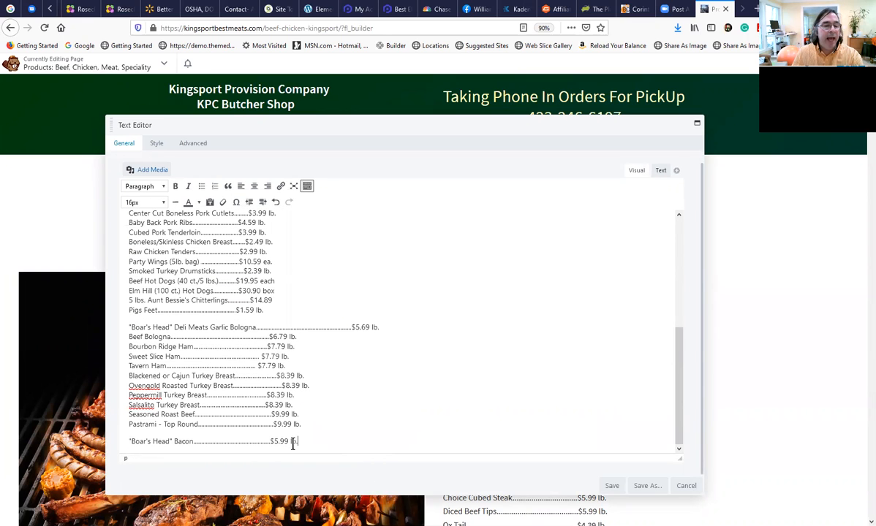
{"action": "left_click", "coordinate": [612, 486]}
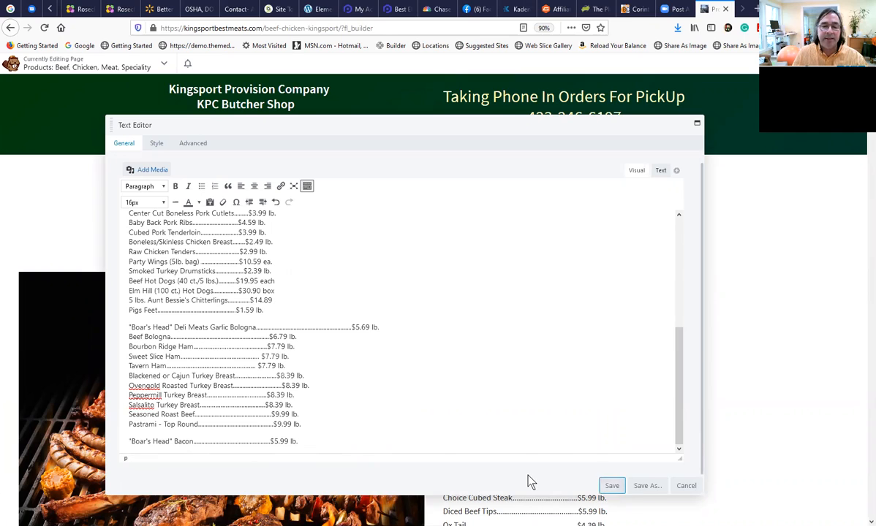
In the price list beside the sign photo, delete everything from the KPC Butcher Shop Cuts heading through the "Boar's Head" Bacon line and save.
{"action": "scroll", "coordinate": [470, 417], "scroll_direction": "down", "scroll_amount": 5}
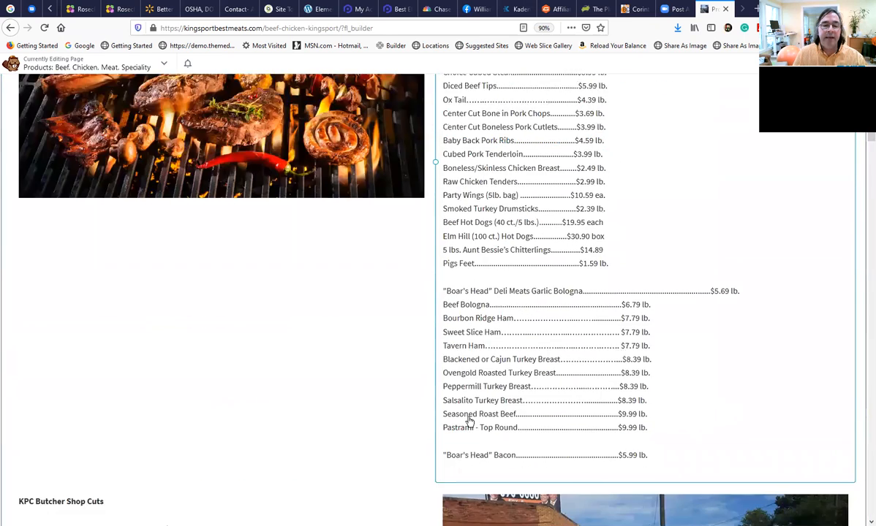
{"action": "scroll", "coordinate": [380, 418], "scroll_direction": "down", "scroll_amount": 2}
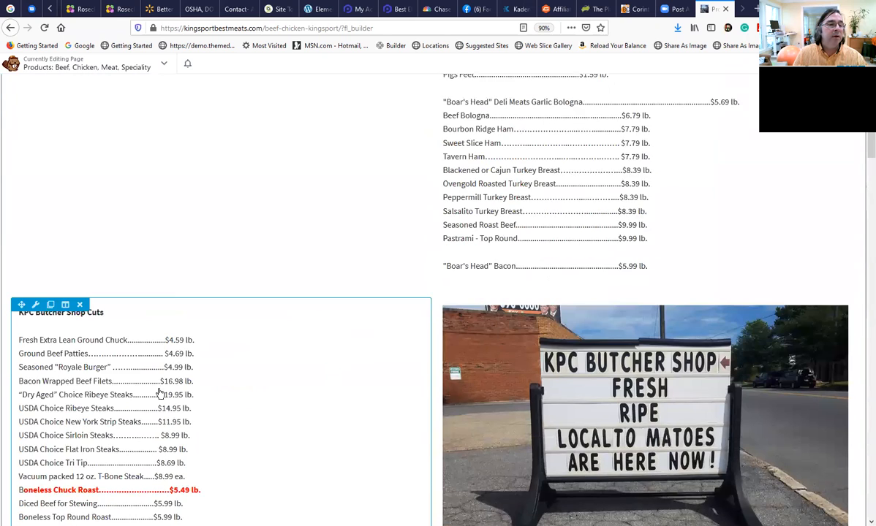
{"action": "left_click", "coordinate": [103, 366]}
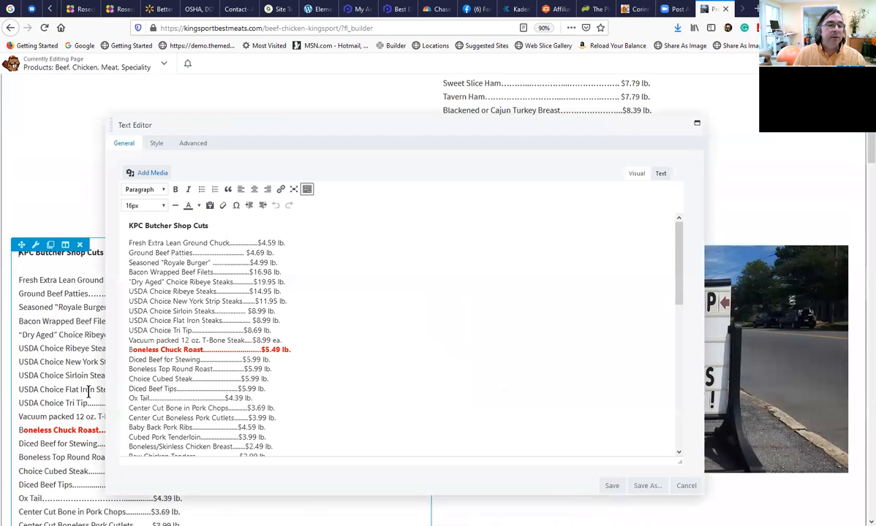
{"action": "scroll", "coordinate": [200, 388], "scroll_direction": "down", "scroll_amount": 1}
{"action": "scroll", "coordinate": [200, 387], "scroll_direction": "down", "scroll_amount": 7}
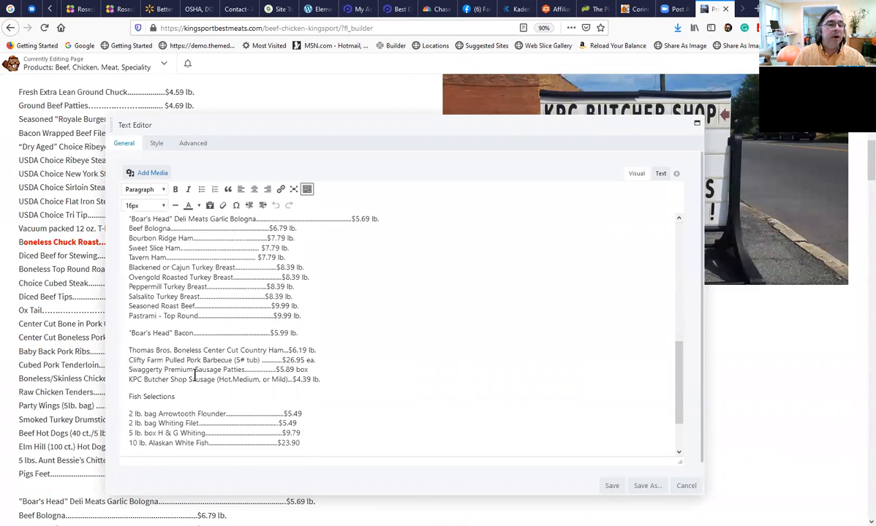
{"action": "left_click_drag", "start_coordinate": [307, 307], "coordinate": [252, 246]}
{"action": "left_click", "coordinate": [275, 319]}
{"action": "left_click_drag", "start_coordinate": [274, 322], "coordinate": [146, 170]}
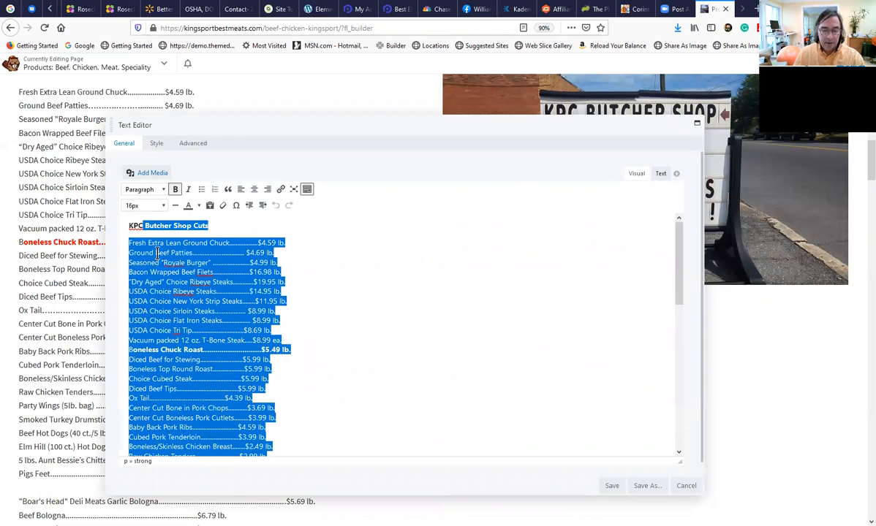
{"action": "key", "text": "Delete"}
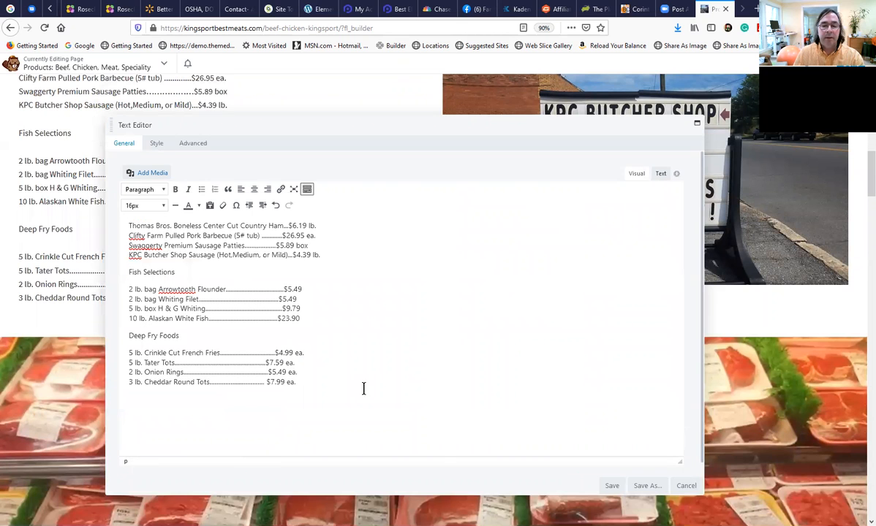
{"action": "left_click", "coordinate": [612, 485]}
Review the page layout from the wholesale heading through the split price lists and packaged meats photo to the product table.
{"action": "scroll", "coordinate": [335, 407], "scroll_direction": "up", "scroll_amount": 5}
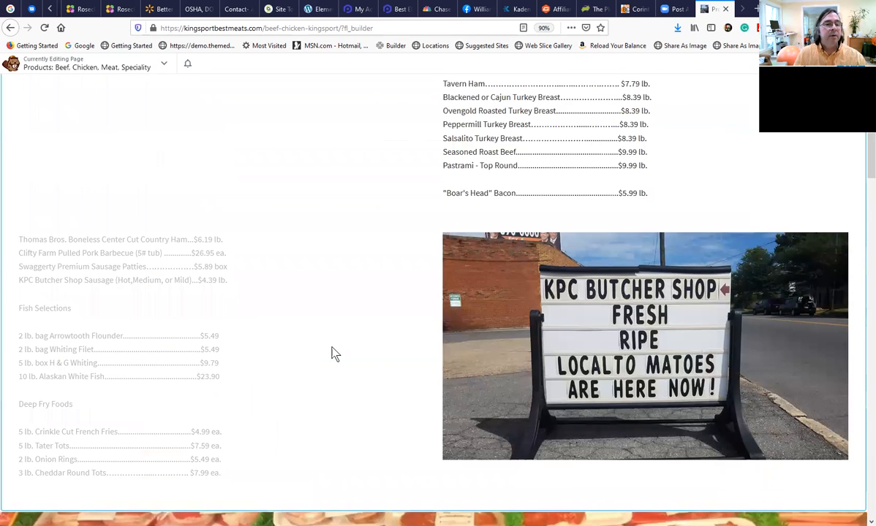
{"action": "scroll", "coordinate": [323, 353], "scroll_direction": "up", "scroll_amount": 8}
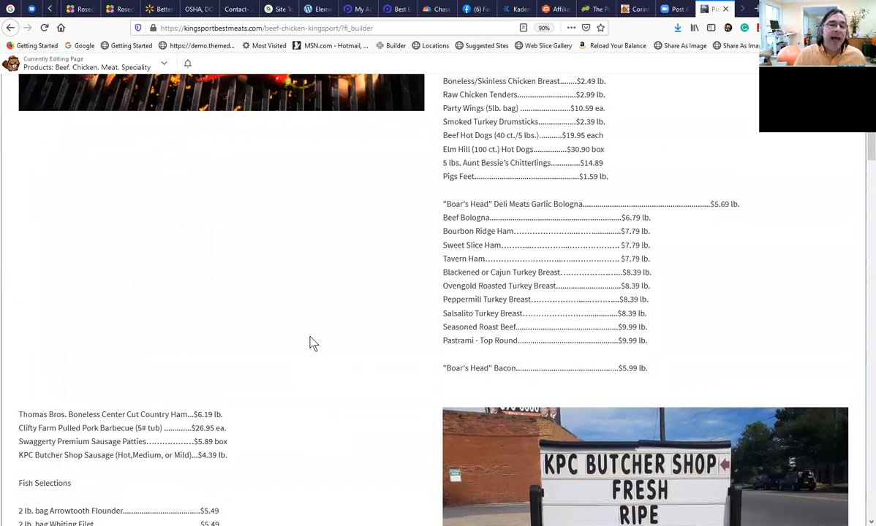
{"action": "scroll", "coordinate": [309, 329], "scroll_direction": "up", "scroll_amount": 3}
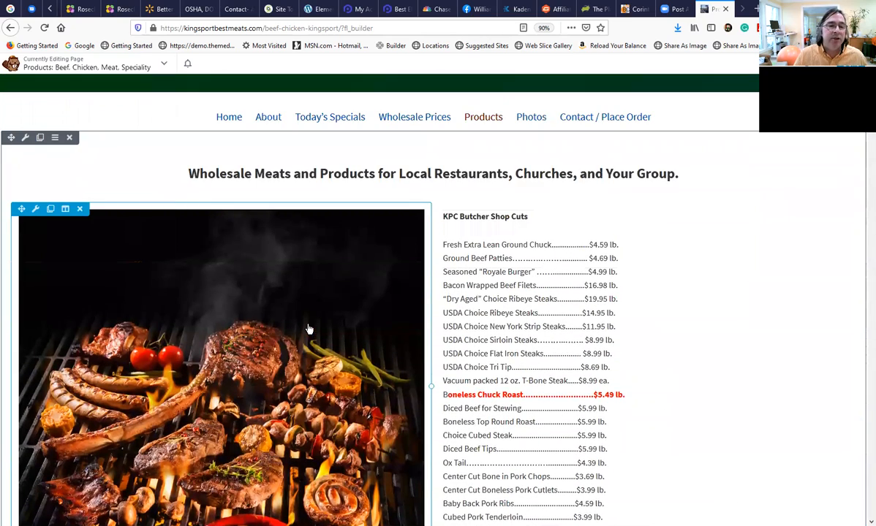
{"action": "scroll", "coordinate": [242, 446], "scroll_direction": "down", "scroll_amount": 12}
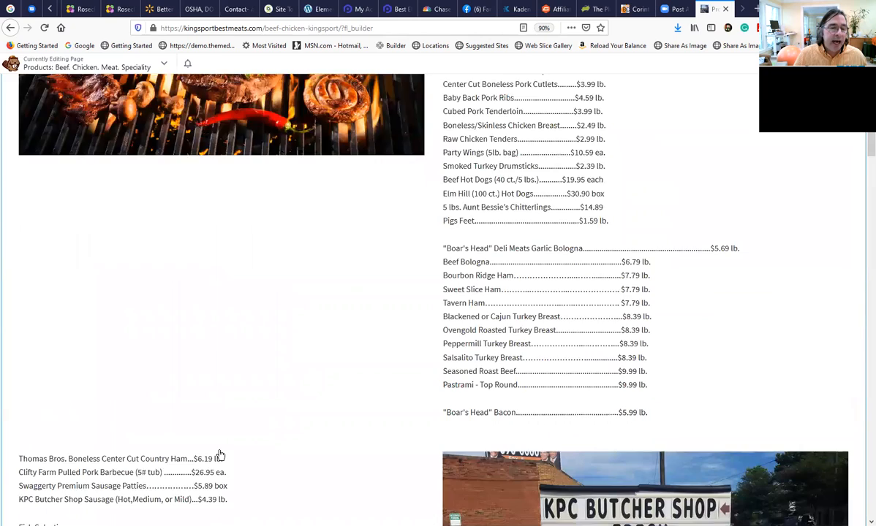
{"action": "scroll", "coordinate": [207, 458], "scroll_direction": "down", "scroll_amount": 3}
{"action": "scroll", "coordinate": [216, 438], "scroll_direction": "up", "scroll_amount": 4}
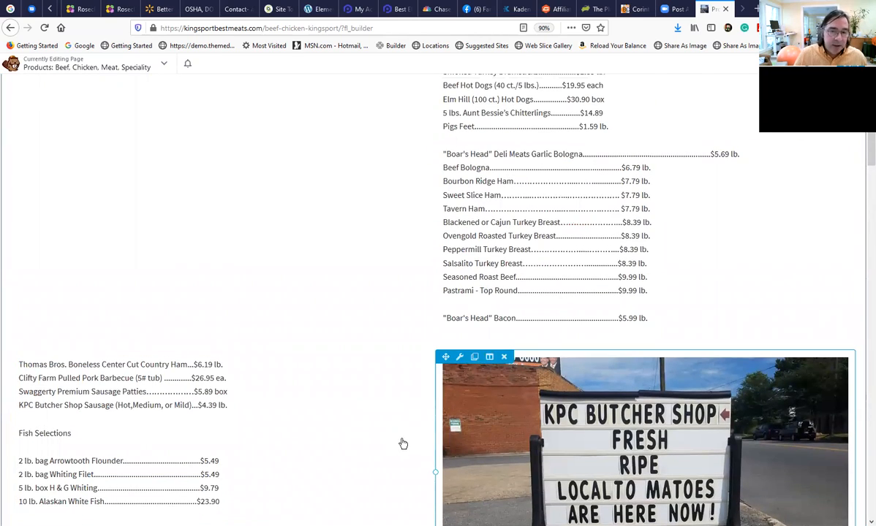
{"action": "scroll", "coordinate": [404, 445], "scroll_direction": "up", "scroll_amount": 4}
{"action": "scroll", "coordinate": [489, 240], "scroll_direction": "up", "scroll_amount": 2}
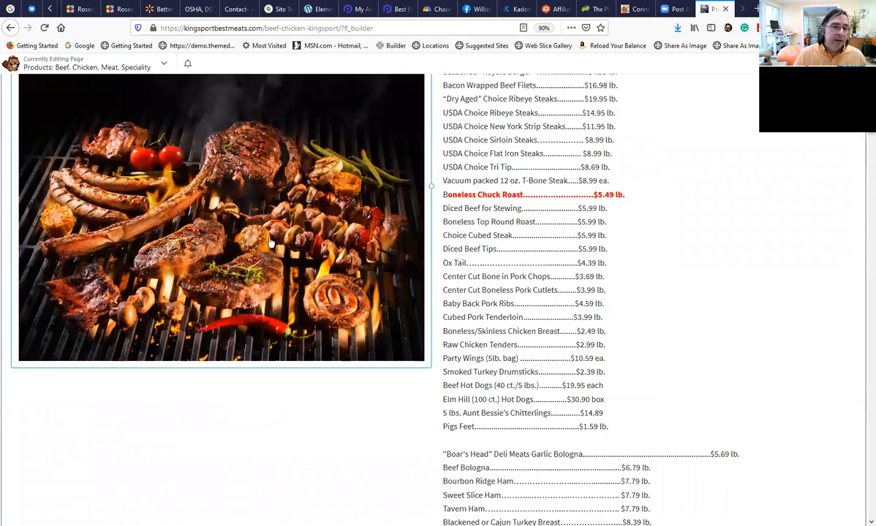
{"action": "scroll", "coordinate": [282, 251], "scroll_direction": "up", "scroll_amount": 3}
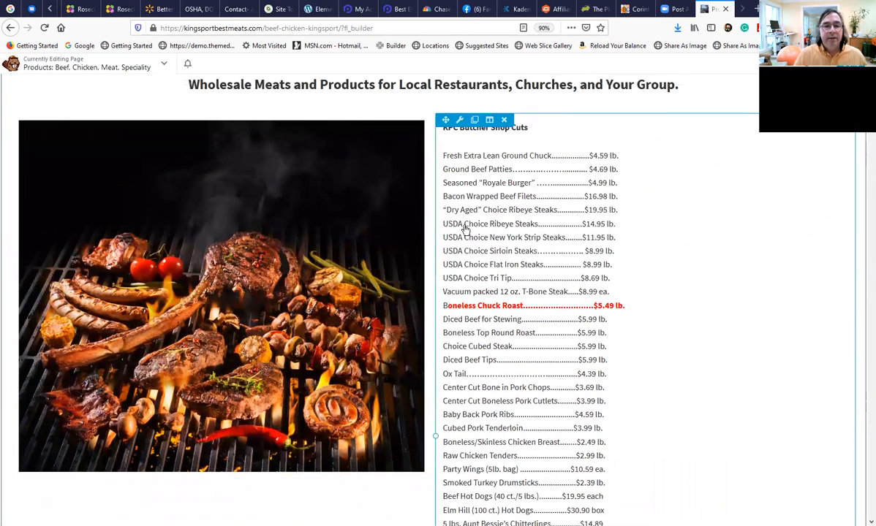
{"action": "scroll", "coordinate": [494, 380], "scroll_direction": "down", "scroll_amount": 2}
{"action": "scroll", "coordinate": [494, 384], "scroll_direction": "down", "scroll_amount": 8}
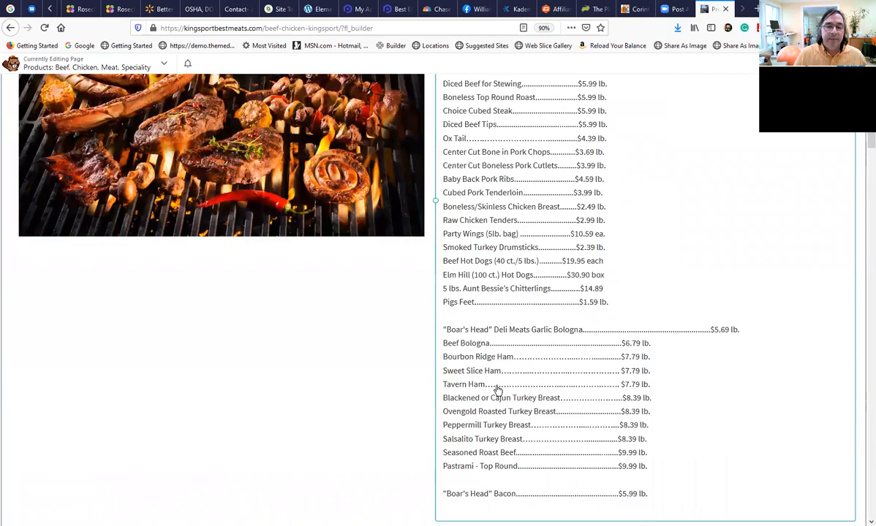
{"action": "scroll", "coordinate": [333, 402], "scroll_direction": "down", "scroll_amount": 3}
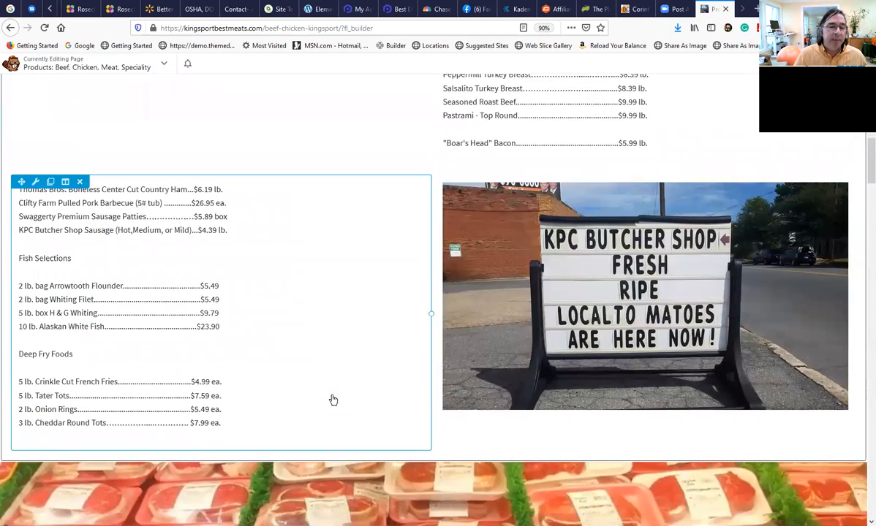
{"action": "scroll", "coordinate": [330, 392], "scroll_direction": "down", "scroll_amount": 5}
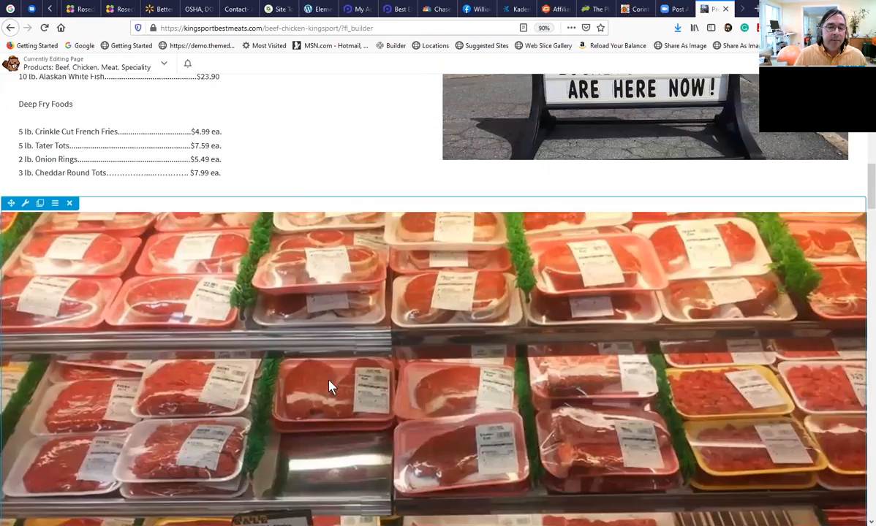
{"action": "scroll", "coordinate": [329, 387], "scroll_direction": "down", "scroll_amount": 3}
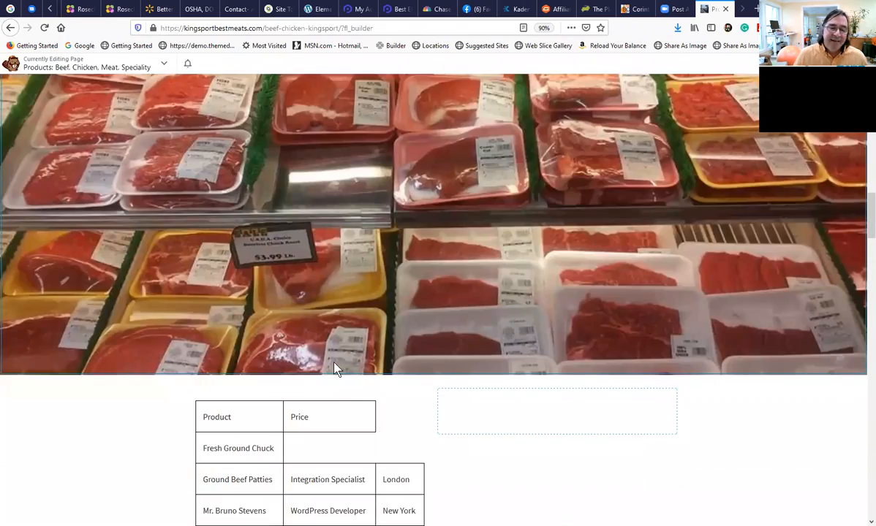
{"action": "scroll", "coordinate": [331, 381], "scroll_direction": "up", "scroll_amount": 5}
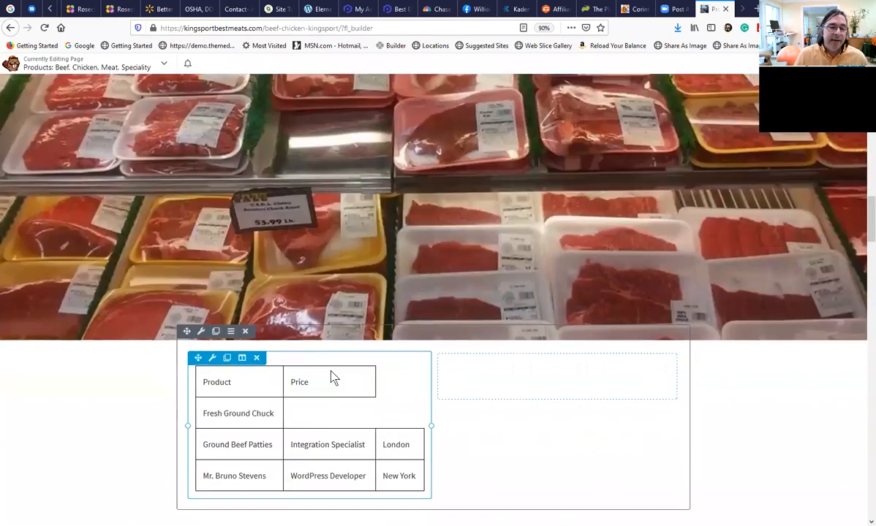
Insert a three-column row between the wholesale meats heading and the grilled meats photo.
{"action": "scroll", "coordinate": [332, 360], "scroll_direction": "up", "scroll_amount": 12}
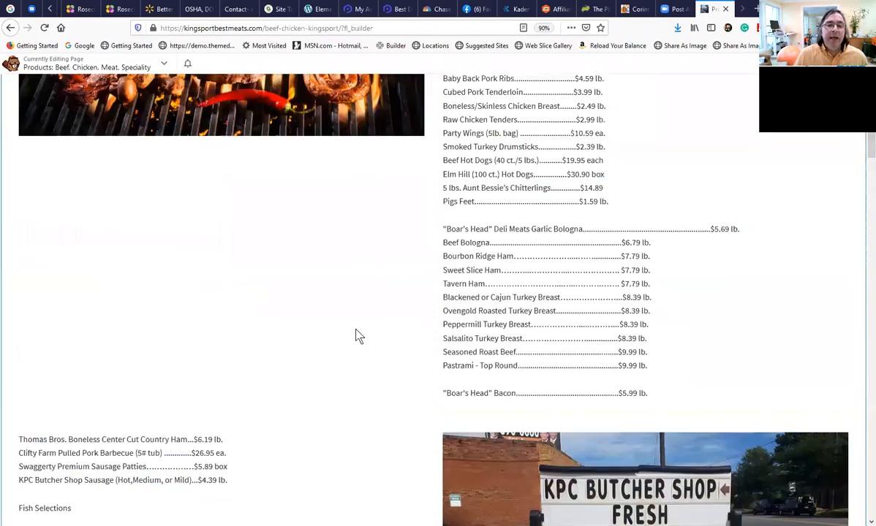
{"action": "scroll", "coordinate": [470, 296], "scroll_direction": "up", "scroll_amount": 2}
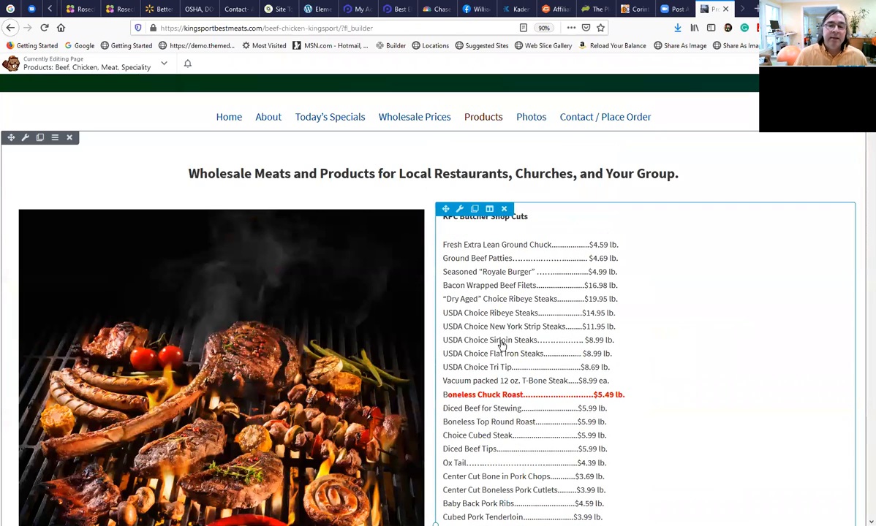
{"action": "scroll", "coordinate": [731, 155], "scroll_direction": "down", "scroll_amount": 1}
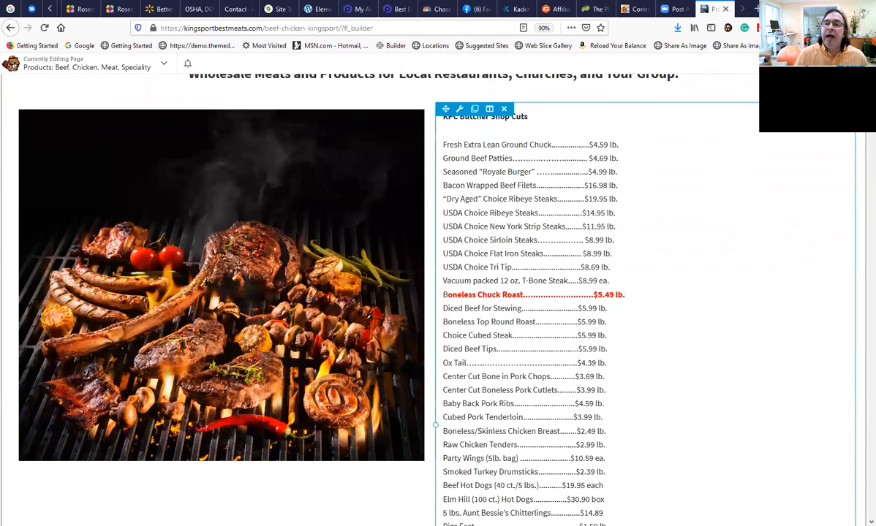
{"action": "left_click", "coordinate": [833, 64]}
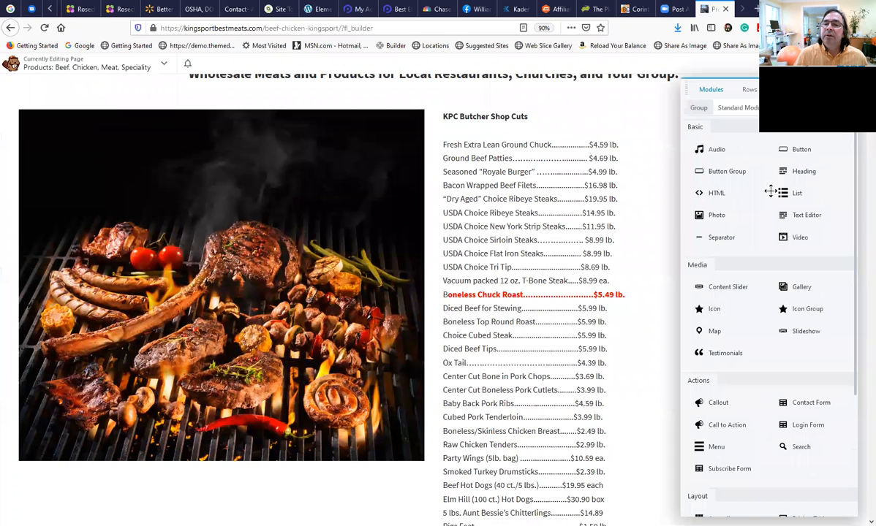
{"action": "left_click", "coordinate": [749, 89]}
{"action": "left_click_drag", "start_coordinate": [740, 180], "coordinate": [374, 175]}
Duplicate the price list beside the grilled meats photo and move one copy into the first column of the new three-column row.
{"action": "scroll", "coordinate": [392, 175], "scroll_direction": "up", "scroll_amount": 1}
{"action": "scroll", "coordinate": [392, 176], "scroll_direction": "up", "scroll_amount": 2}
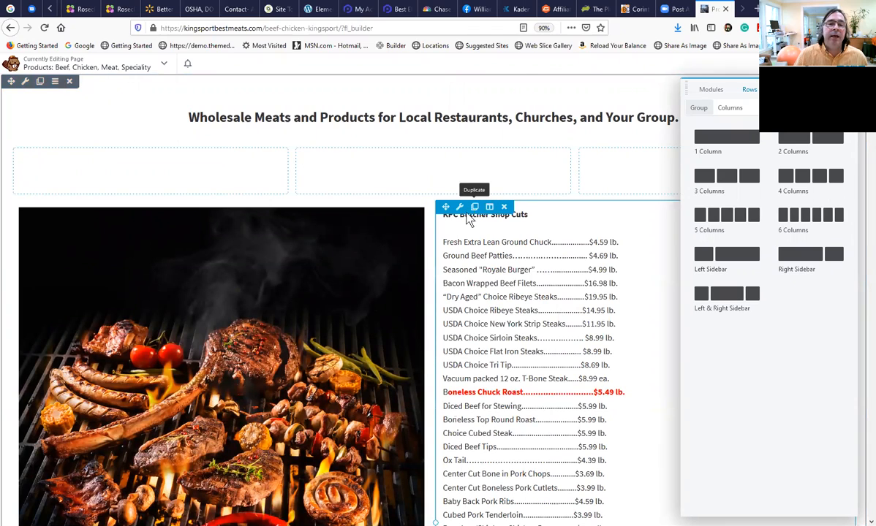
{"action": "left_click", "coordinate": [471, 209]}
{"action": "scroll", "coordinate": [395, 242], "scroll_direction": "up", "scroll_amount": 10}
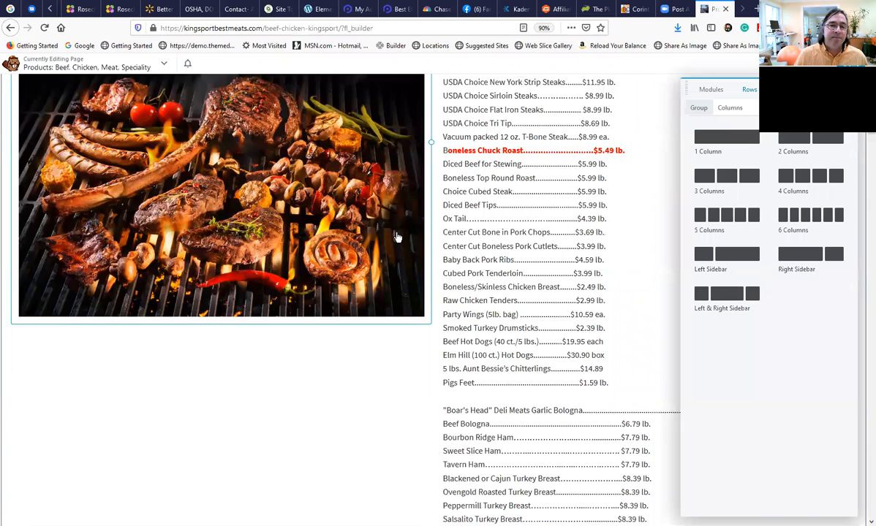
{"action": "scroll", "coordinate": [397, 237], "scroll_direction": "up", "scroll_amount": 4}
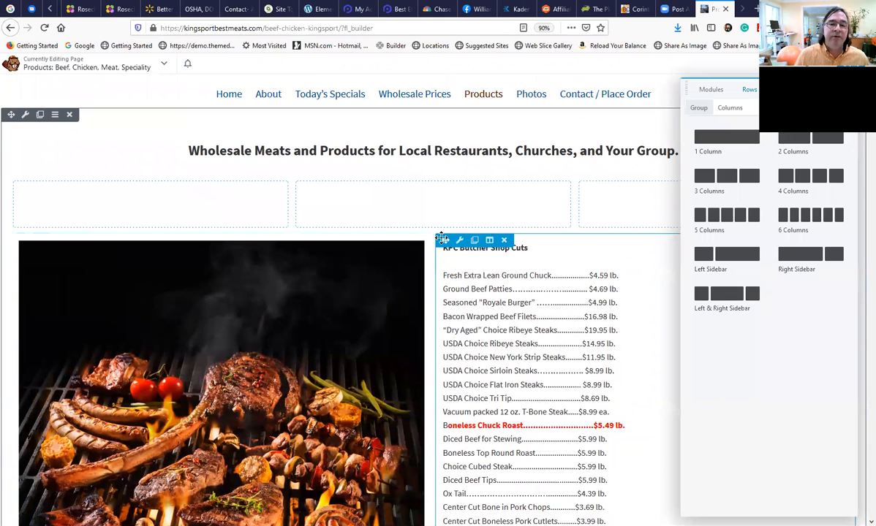
{"action": "left_click_drag", "start_coordinate": [272, 220], "coordinate": [180, 205]}
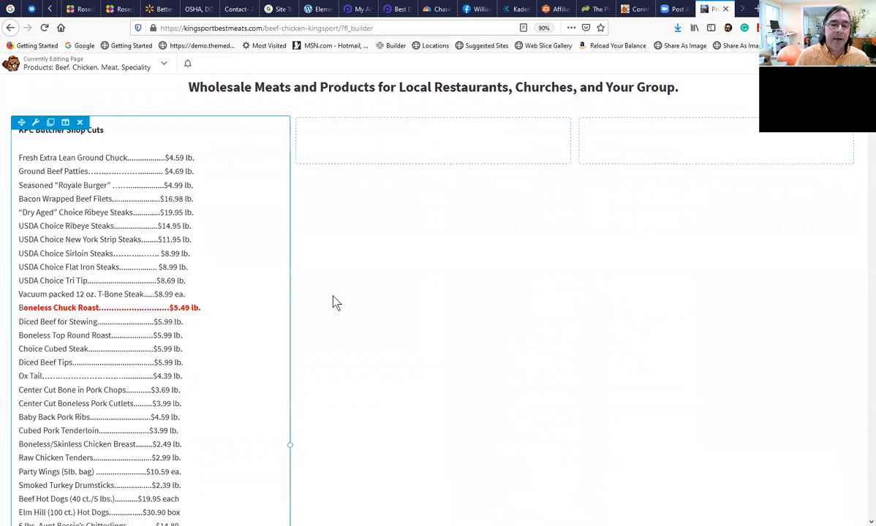
In the first column's price list, delete everything from the Diced Beef for Stewing line to the end and save.
{"action": "scroll", "coordinate": [333, 302], "scroll_direction": "down", "scroll_amount": 8}
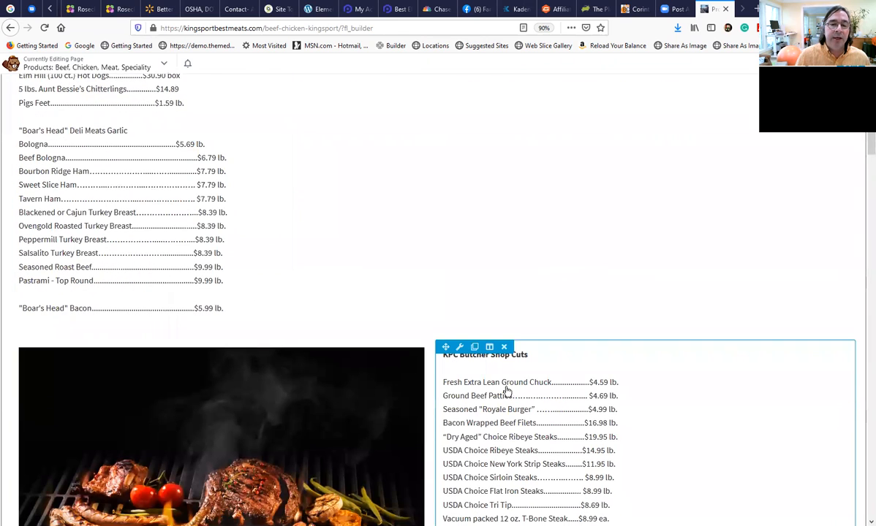
{"action": "scroll", "coordinate": [217, 255], "scroll_direction": "up", "scroll_amount": 7}
{"action": "scroll", "coordinate": [112, 296], "scroll_direction": "down", "scroll_amount": 1}
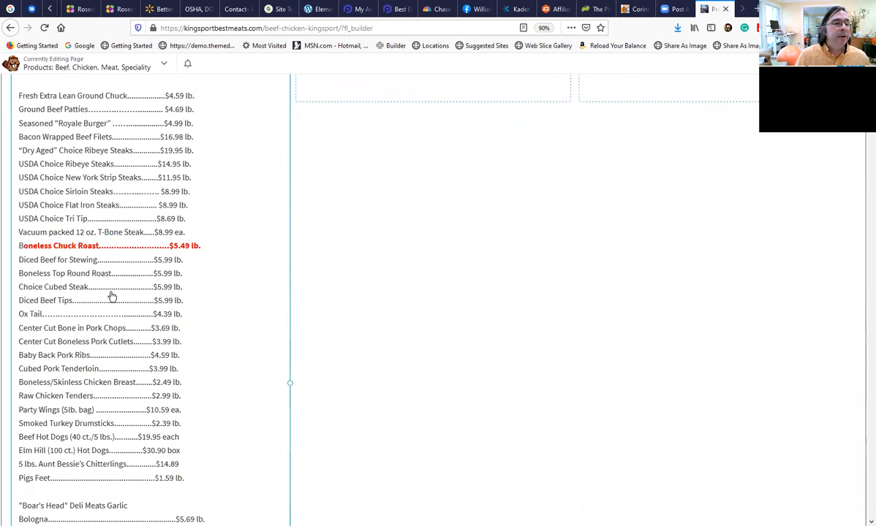
{"action": "scroll", "coordinate": [112, 296], "scroll_direction": "down", "scroll_amount": 1}
{"action": "left_click", "coordinate": [113, 277]}
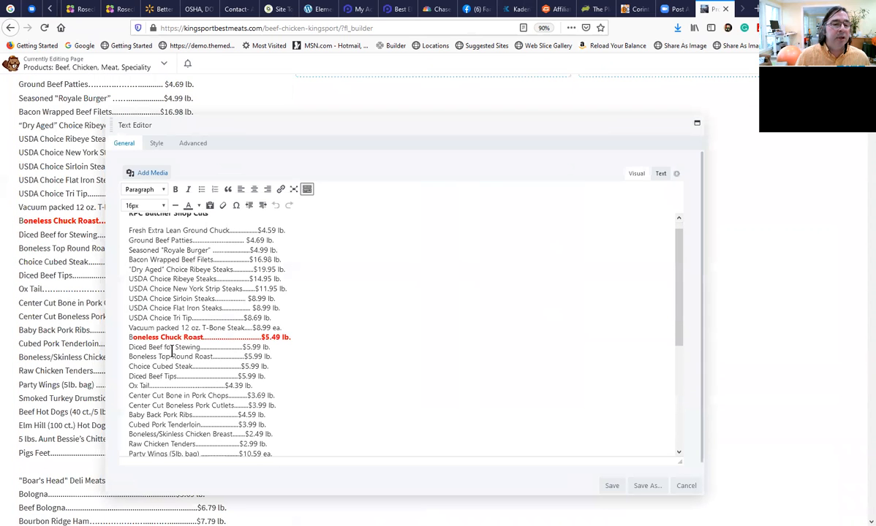
{"action": "left_click_drag", "start_coordinate": [144, 355], "coordinate": [171, 371]}
{"action": "left_click", "coordinate": [192, 368]}
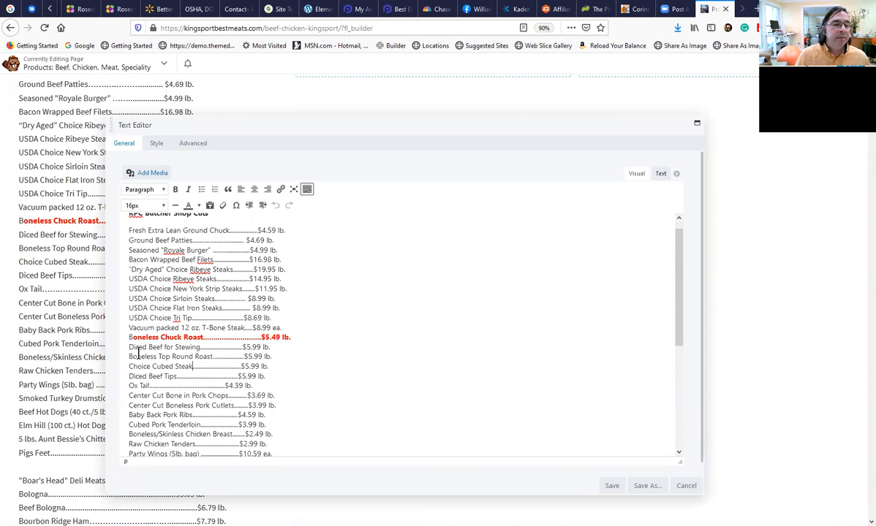
{"action": "left_click_drag", "start_coordinate": [125, 348], "coordinate": [342, 456]}
{"action": "key", "text": "BackSpace"}
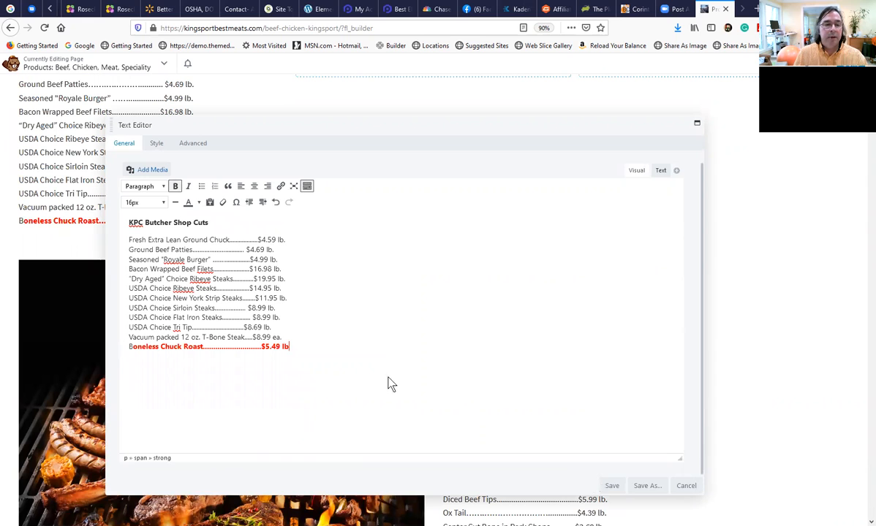
{"action": "left_click", "coordinate": [609, 485]}
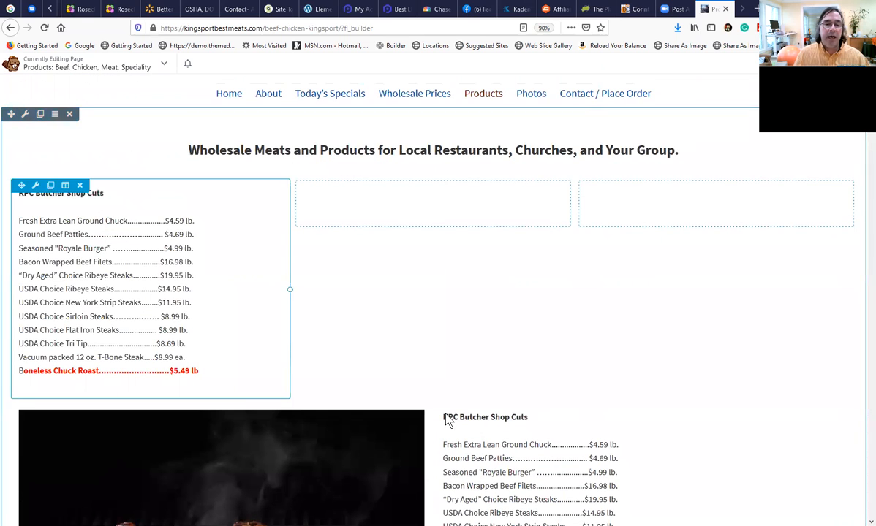
Move the other price list into the middle column, delete its KPC Butcher Shop Cuts heading through the Boneless Chuck Roast line, and save.
{"action": "left_click_drag", "start_coordinate": [448, 409], "coordinate": [369, 184]}
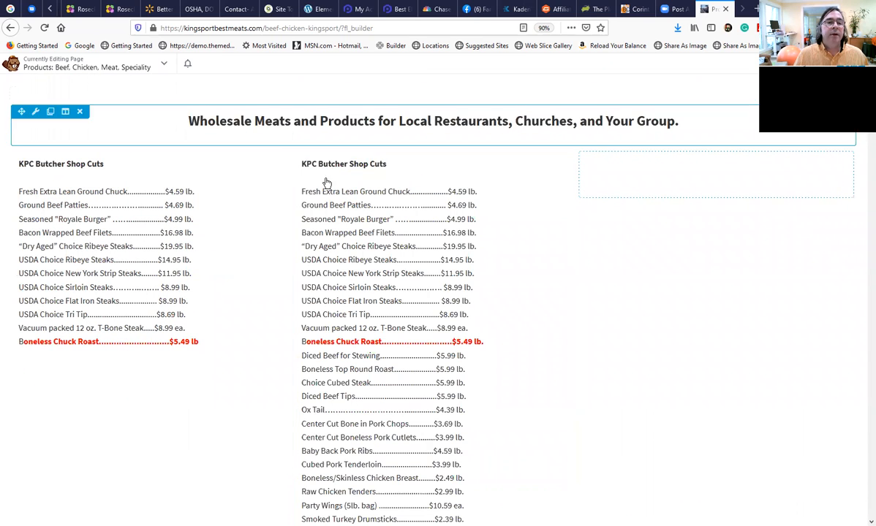
{"action": "left_click", "coordinate": [322, 187]}
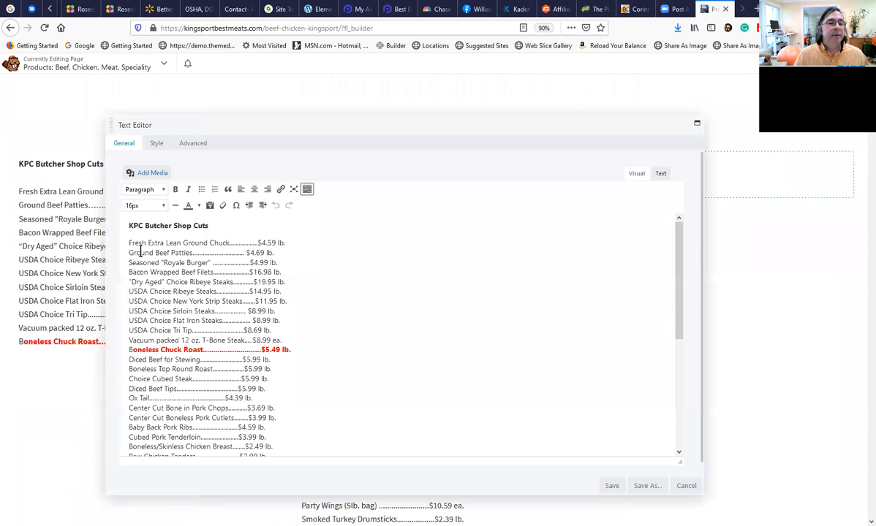
{"action": "left_click_drag", "start_coordinate": [130, 225], "coordinate": [314, 351]}
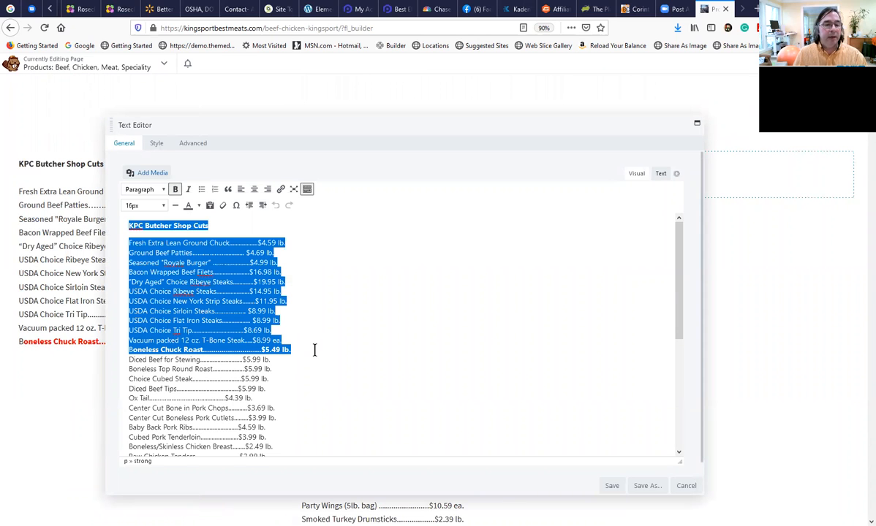
{"action": "key", "text": "Delete"}
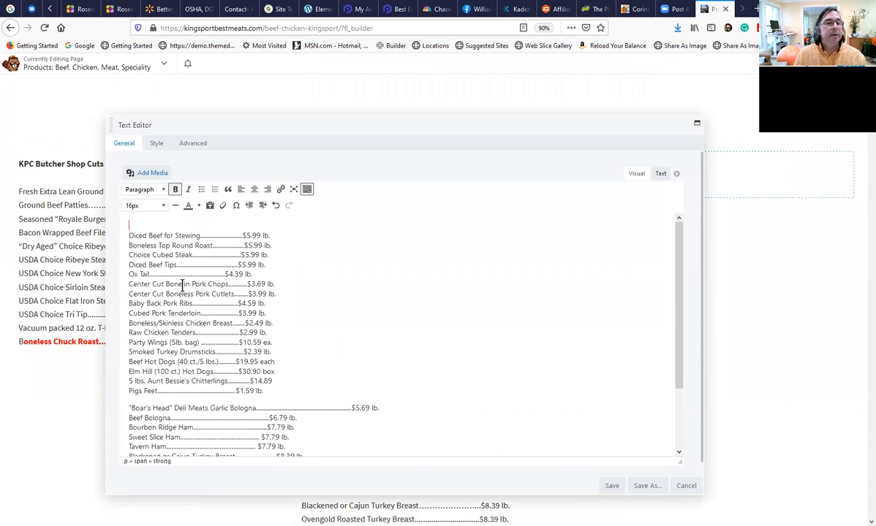
{"action": "key", "text": "Delete"}
{"action": "left_click", "coordinate": [612, 485]}
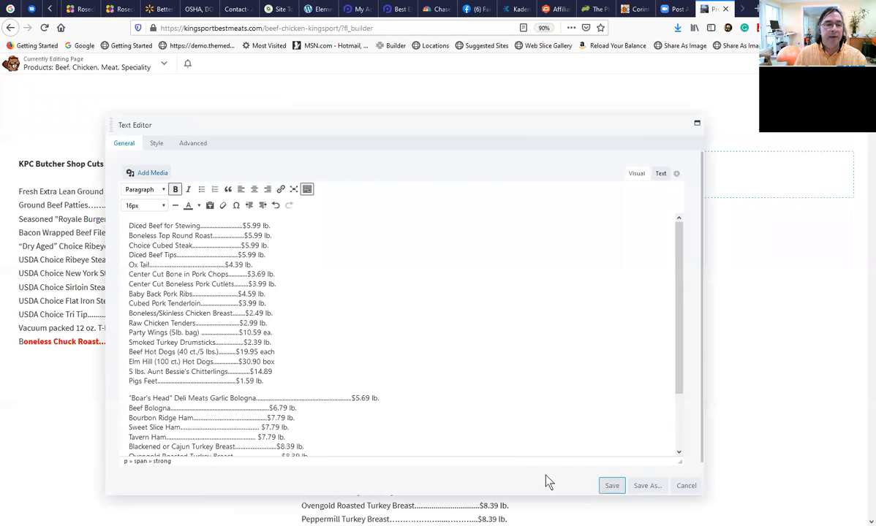
Review how the price list is split across the three-column row and how the grilled meats row below it looks.
{"action": "scroll", "coordinate": [547, 481], "scroll_direction": "down", "scroll_amount": 3}
{"action": "scroll", "coordinate": [387, 381], "scroll_direction": "down", "scroll_amount": 2}
{"action": "scroll", "coordinate": [380, 354], "scroll_direction": "up", "scroll_amount": 1}
{"action": "scroll", "coordinate": [514, 410], "scroll_direction": "down", "scroll_amount": 3}
{"action": "scroll", "coordinate": [390, 230], "scroll_direction": "up", "scroll_amount": 2}
{"action": "scroll", "coordinate": [402, 234], "scroll_direction": "up", "scroll_amount": 4}
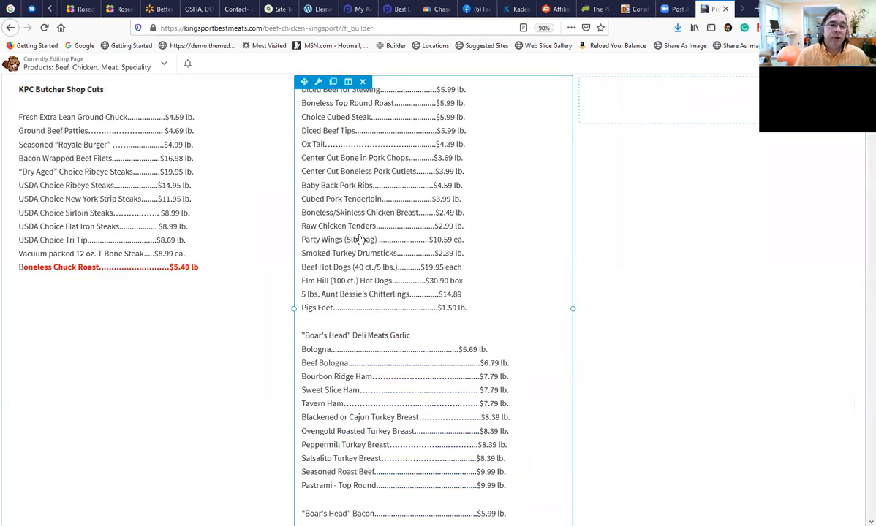
{"action": "scroll", "coordinate": [523, 354], "scroll_direction": "down", "scroll_amount": 5}
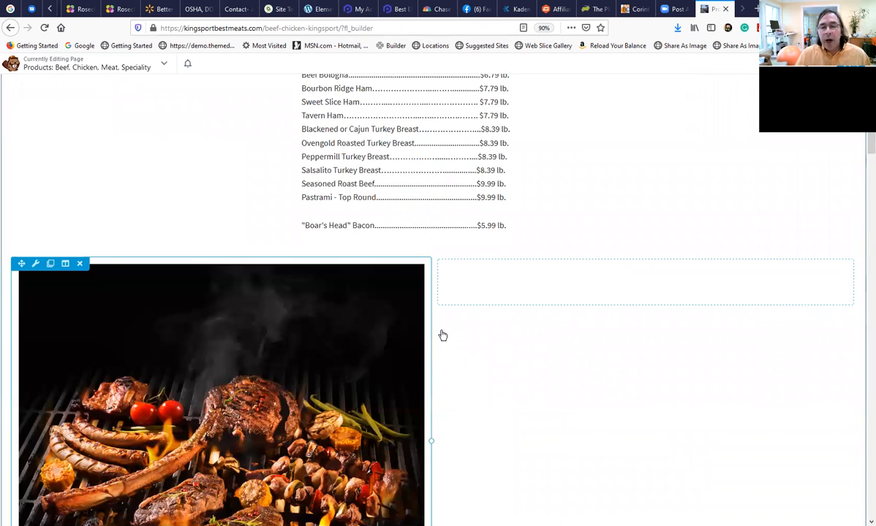
{"action": "scroll", "coordinate": [429, 319], "scroll_direction": "down", "scroll_amount": 1}
{"action": "scroll", "coordinate": [424, 300], "scroll_direction": "up", "scroll_amount": 2}
{"action": "scroll", "coordinate": [425, 300], "scroll_direction": "up", "scroll_amount": 5}
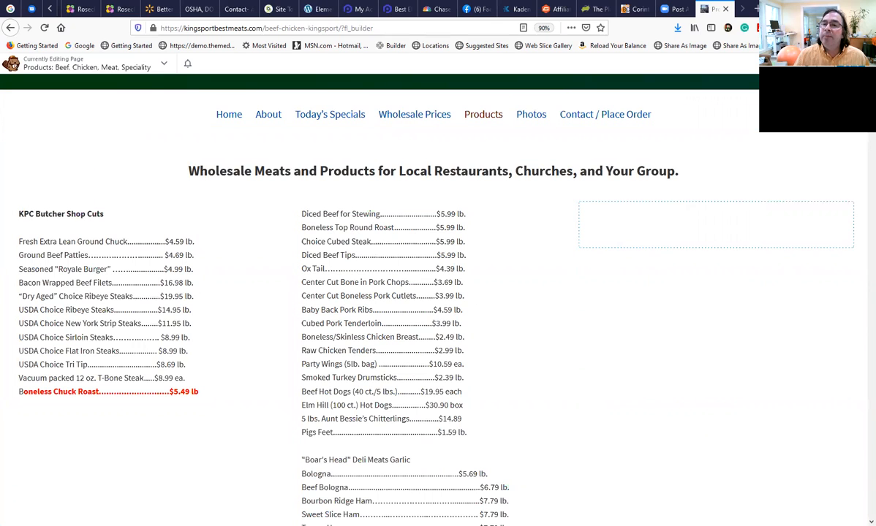
{"action": "left_click", "coordinate": [821, 63]}
{"action": "left_click", "coordinate": [709, 88]}
{"action": "left_click_drag", "start_coordinate": [797, 213], "coordinate": [650, 278]}
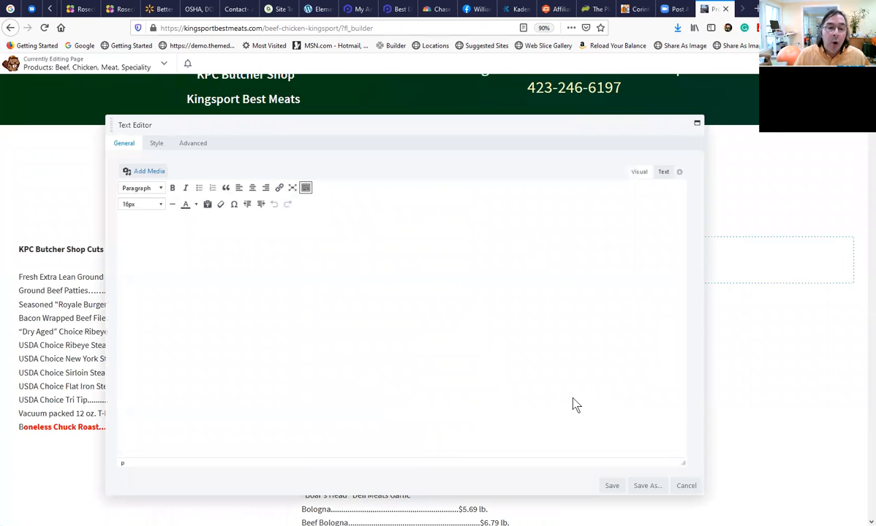
{"action": "left_click", "coordinate": [659, 175]}
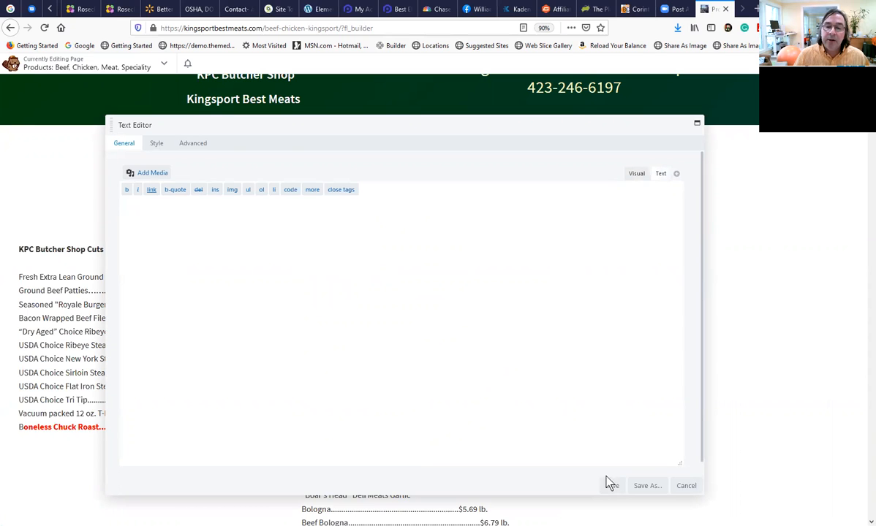
{"action": "left_click", "coordinate": [687, 486]}
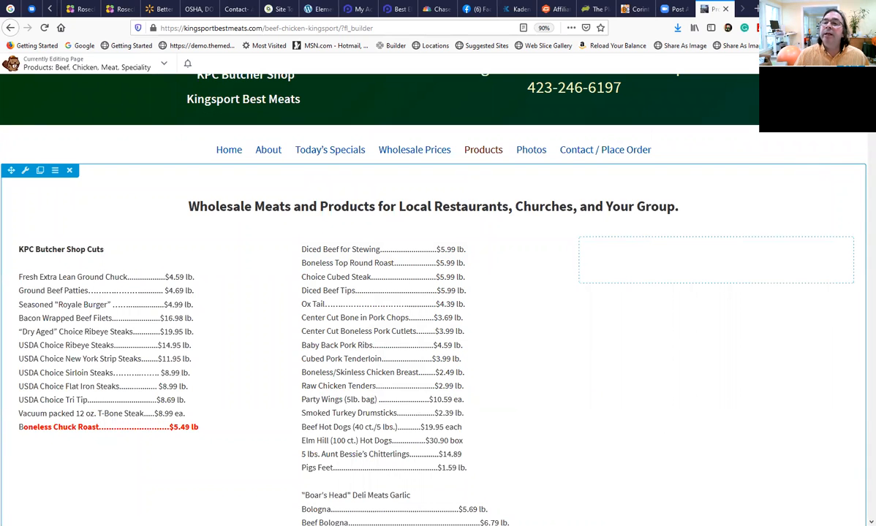
Add a Photo module to the empty third column, look through the file upload dialog, and save the module without choosing a photo.
{"action": "left_click", "coordinate": [819, 64]}
{"action": "left_click_drag", "start_coordinate": [739, 212], "coordinate": [612, 318]}
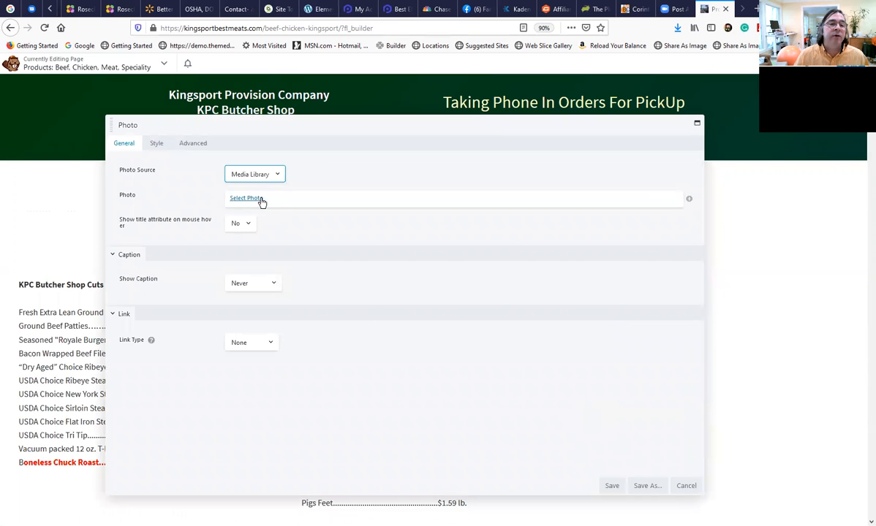
{"action": "left_click", "coordinate": [254, 198]}
{"action": "left_click", "coordinate": [43, 98]}
{"action": "left_click", "coordinate": [421, 272]}
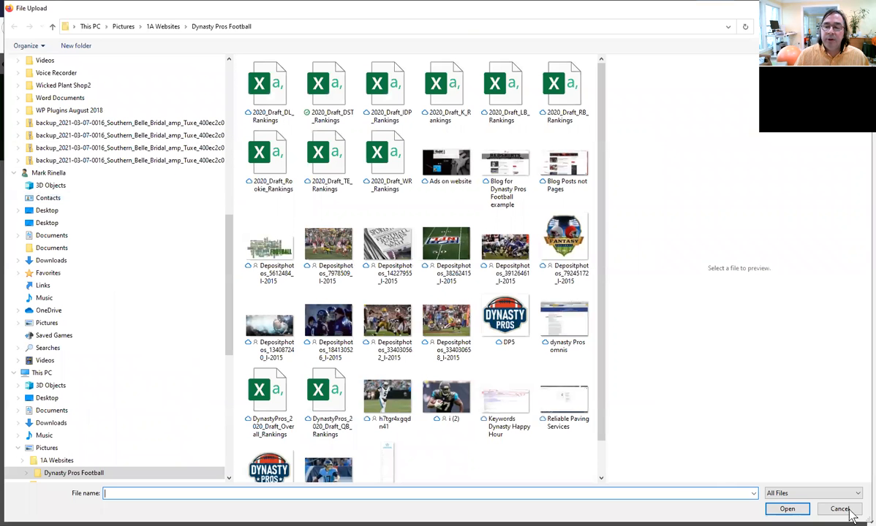
{"action": "left_click", "coordinate": [852, 512]}
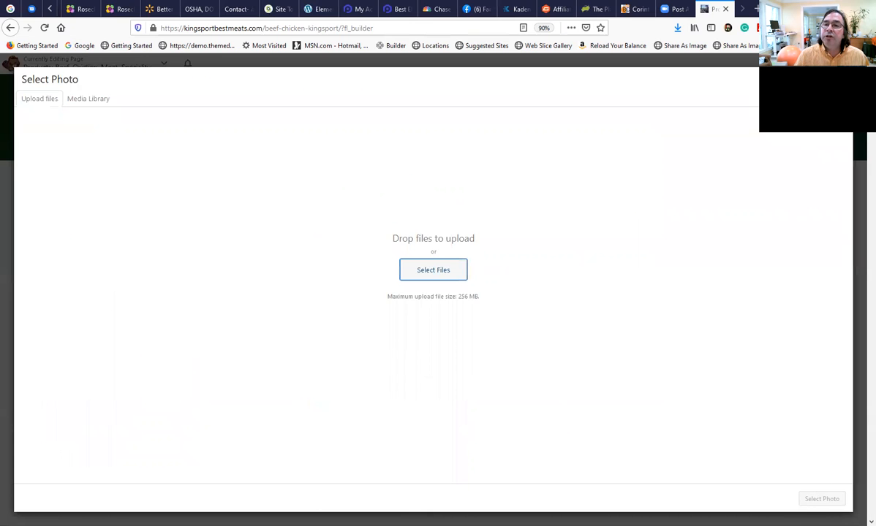
{"action": "left_click", "coordinate": [840, 80]}
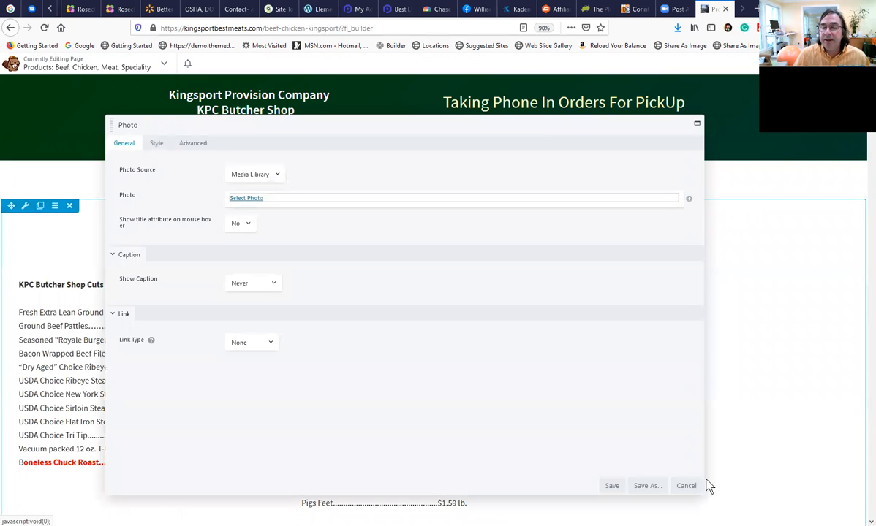
{"action": "left_click", "coordinate": [620, 490]}
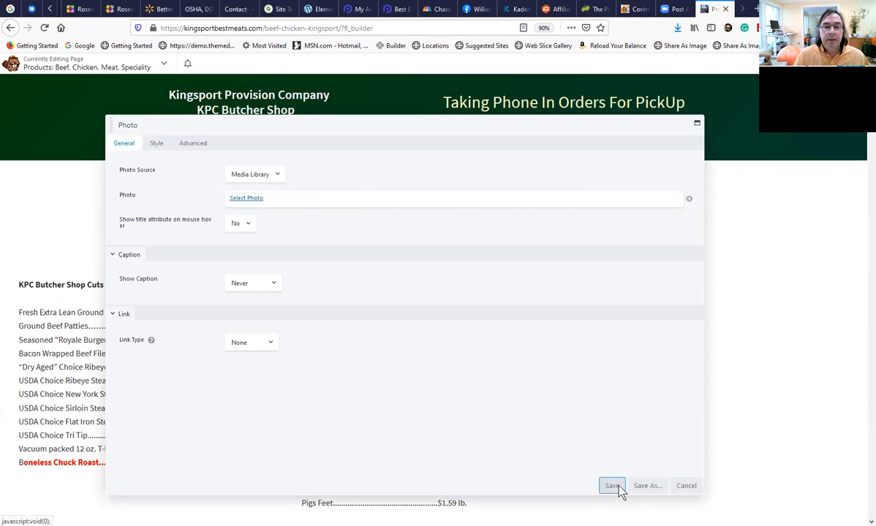
Examine the page from the three-column price list past the sign photo to the packaged meats photo.
{"action": "scroll", "coordinate": [528, 401], "scroll_direction": "down", "scroll_amount": 5}
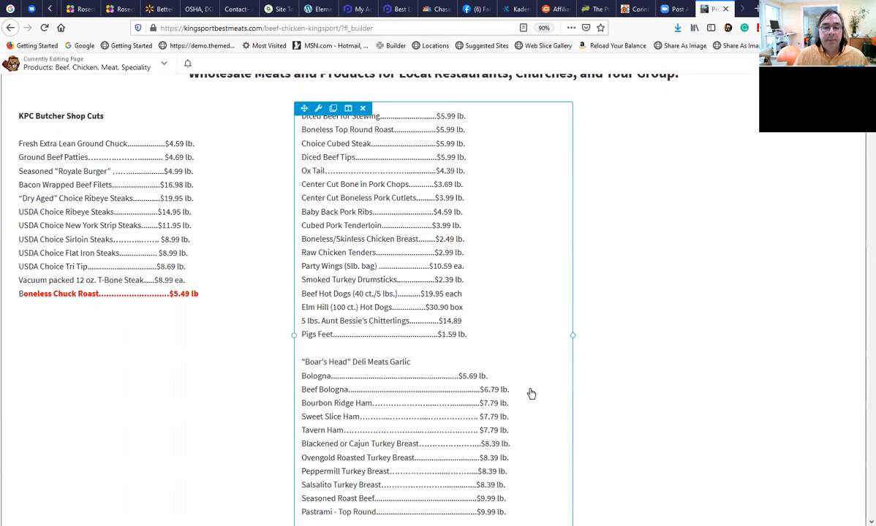
{"action": "scroll", "coordinate": [532, 394], "scroll_direction": "down", "scroll_amount": 6}
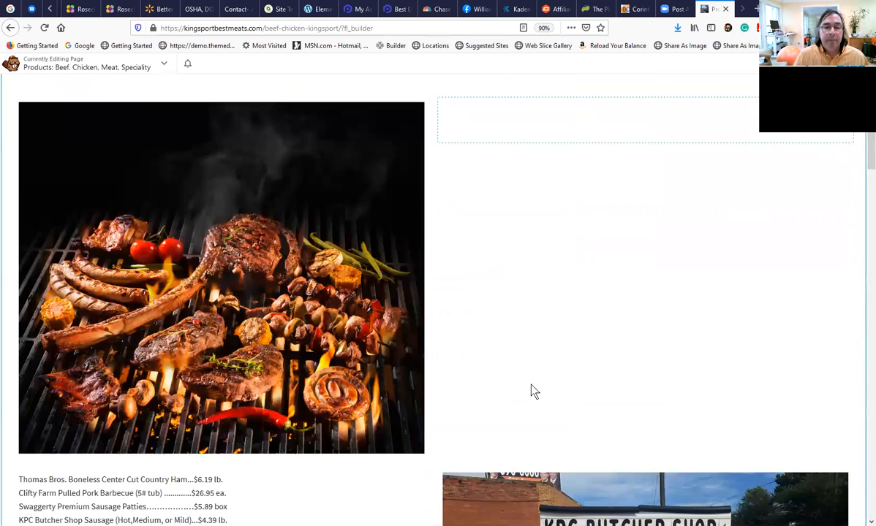
{"action": "scroll", "coordinate": [371, 404], "scroll_direction": "down", "scroll_amount": 6}
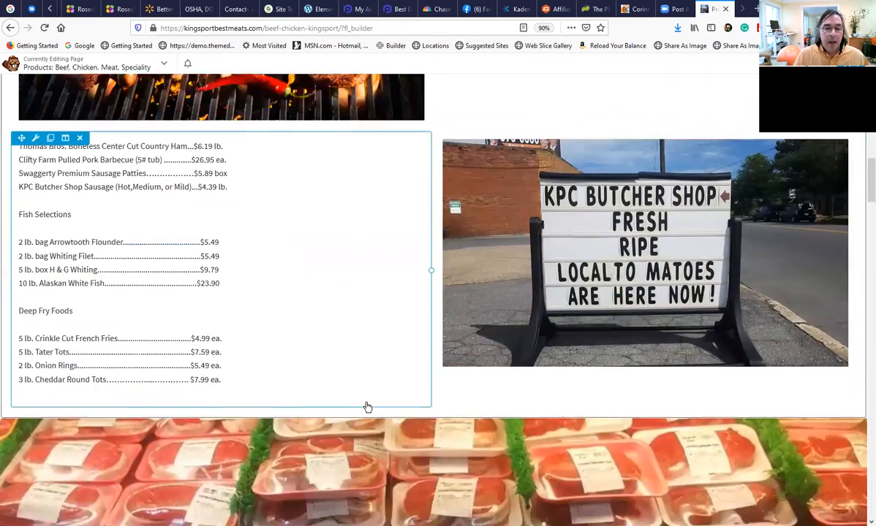
{"action": "scroll", "coordinate": [369, 405], "scroll_direction": "down", "scroll_amount": 1}
{"action": "scroll", "coordinate": [373, 402], "scroll_direction": "up", "scroll_amount": 5}
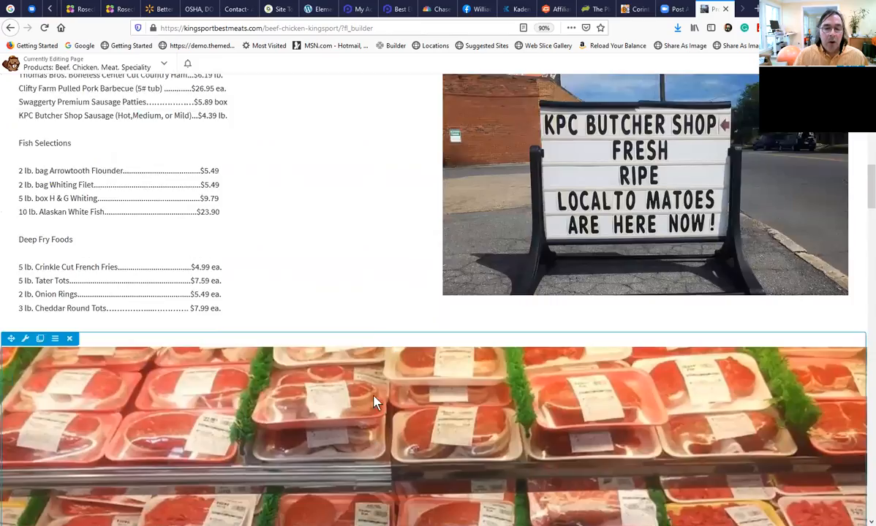
{"action": "scroll", "coordinate": [379, 396], "scroll_direction": "up", "scroll_amount": 12}
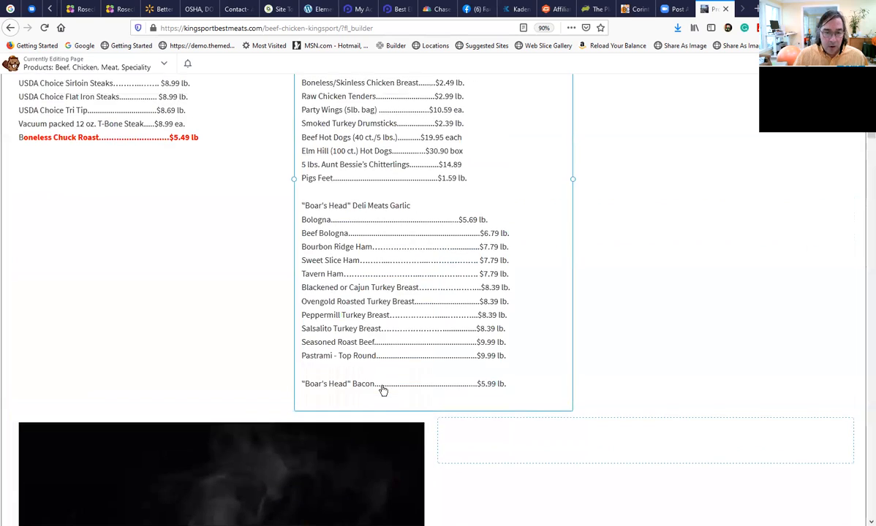
Open YouTube in a new tab and search for the instructor's channel by name.
{"action": "scroll", "coordinate": [384, 387], "scroll_direction": "up", "scroll_amount": 2}
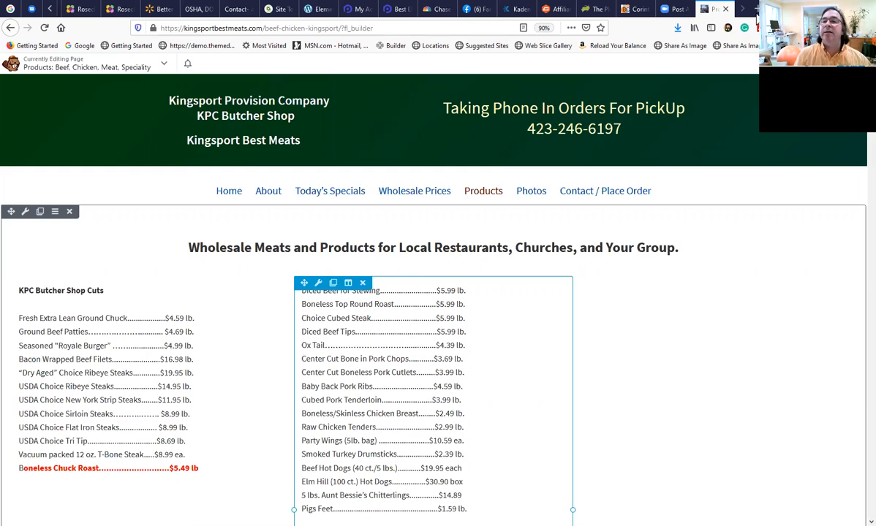
{"action": "left_click", "coordinate": [757, 8]}
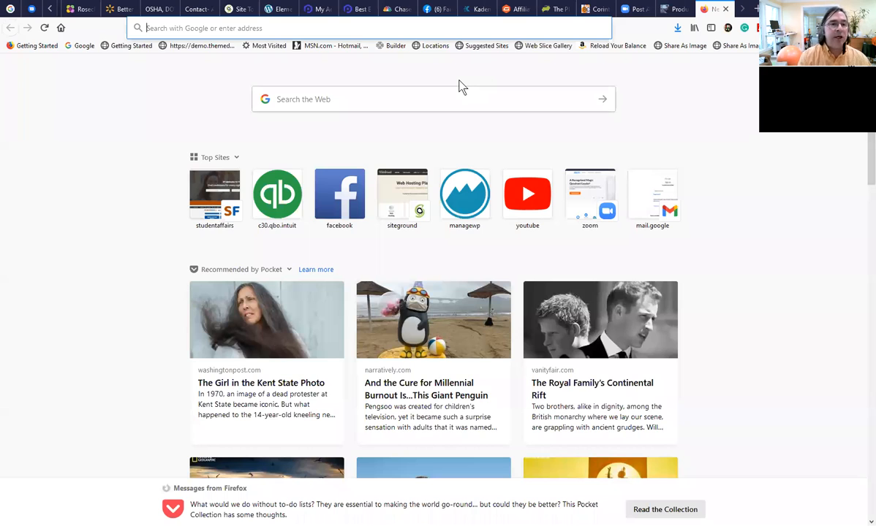
{"action": "type", "text": "youtube.com"}
{"action": "key", "text": "Return"}
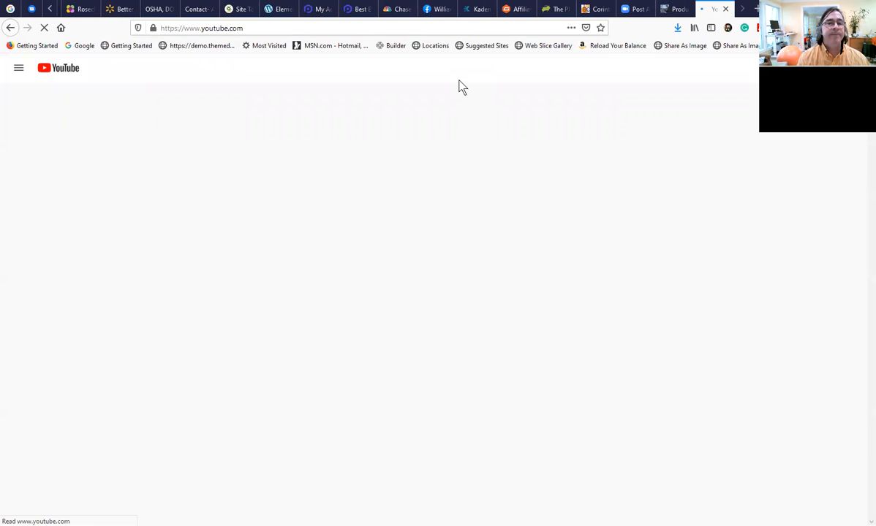
{"action": "left_click", "coordinate": [299, 67]}
{"action": "type", "text": "mark "}
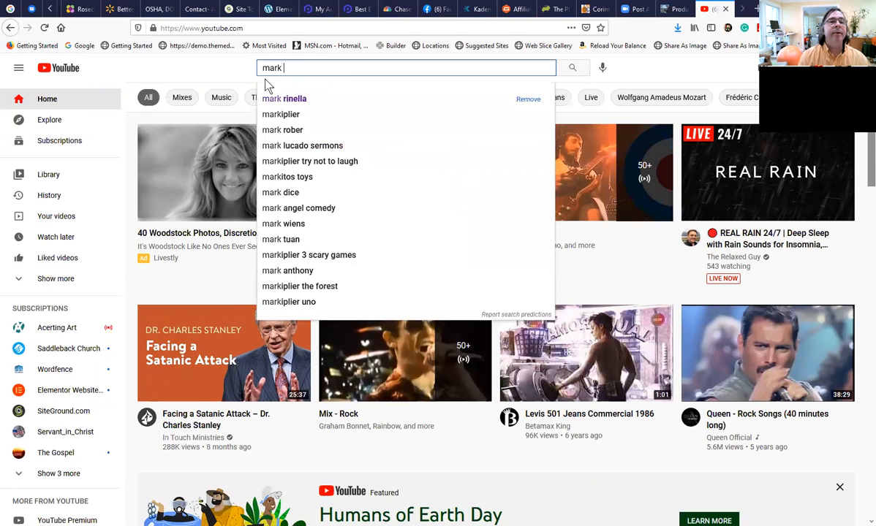
{"action": "type", "text": "rin"}
{"action": "left_click", "coordinate": [284, 99]}
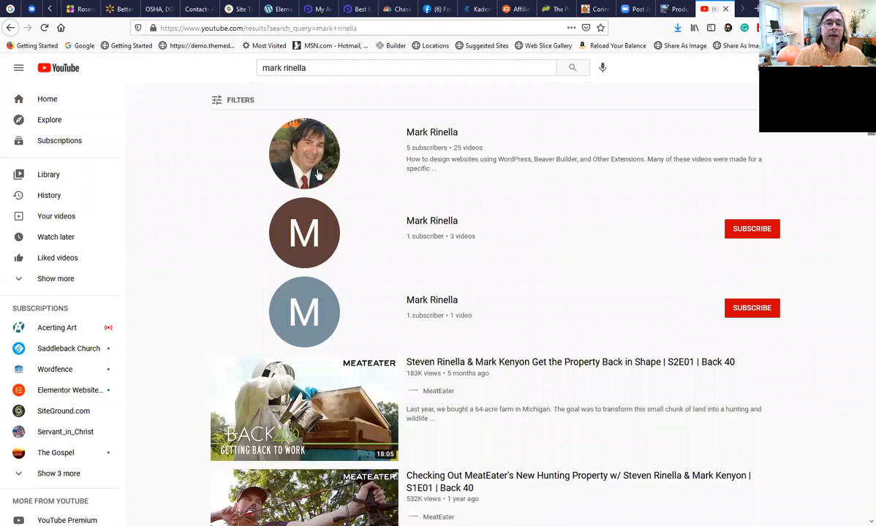
Open the instructor's channel with the WordPress and Beaver Builder tutorials and look through its uploaded videos.
{"action": "left_click", "coordinate": [430, 135]}
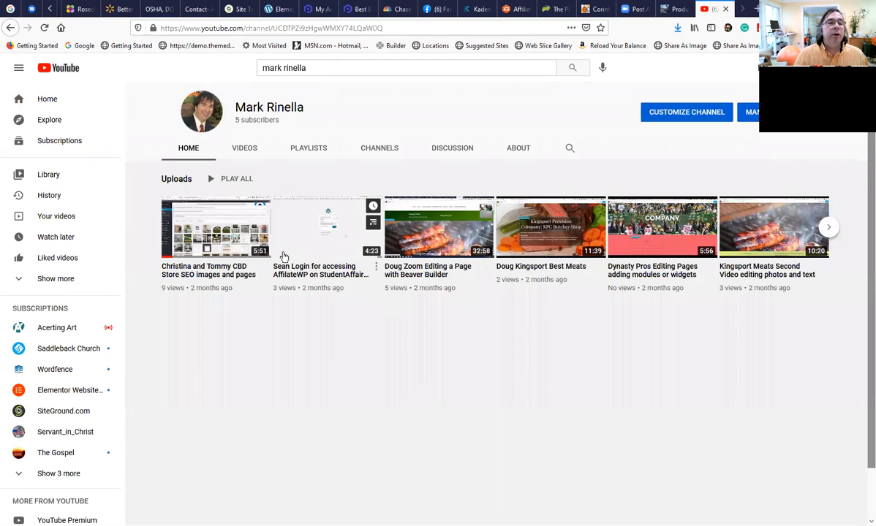
{"action": "left_click", "coordinate": [245, 150]}
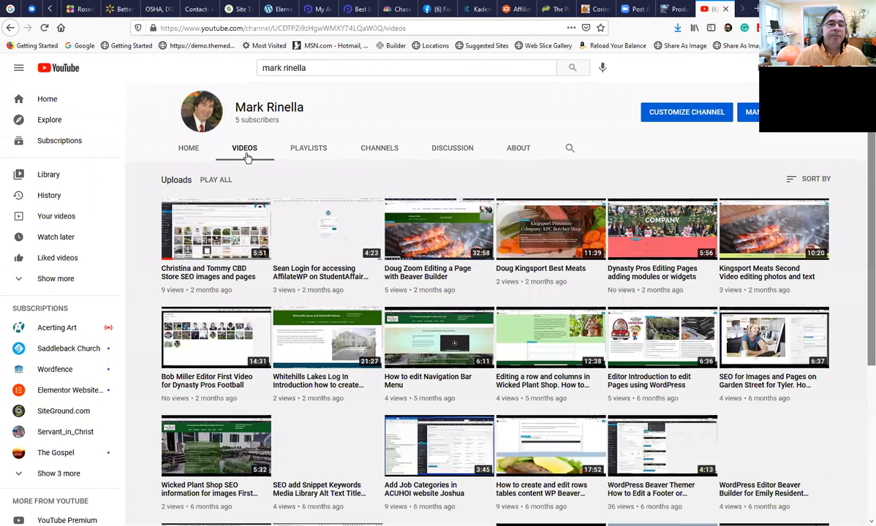
{"action": "scroll", "coordinate": [431, 409], "scroll_direction": "down", "scroll_amount": 2}
{"action": "scroll", "coordinate": [431, 408], "scroll_direction": "up", "scroll_amount": 2}
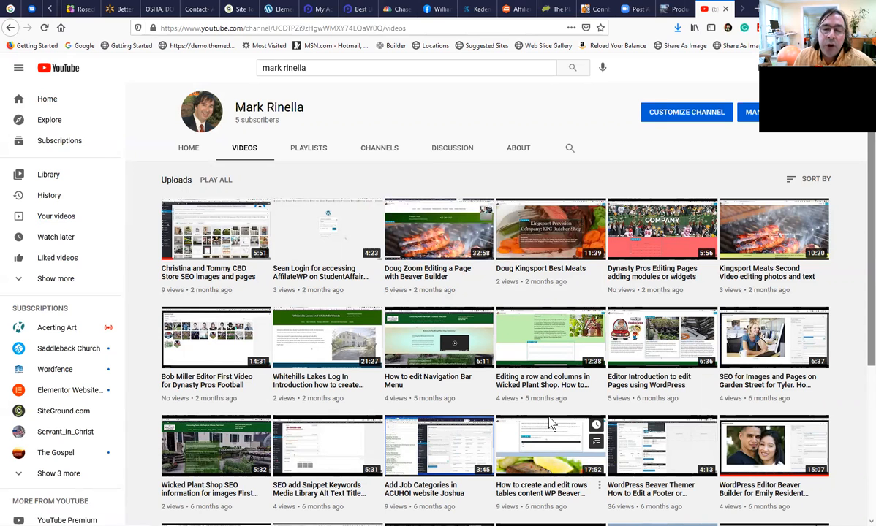
{"action": "scroll", "coordinate": [516, 388], "scroll_direction": "down", "scroll_amount": 1}
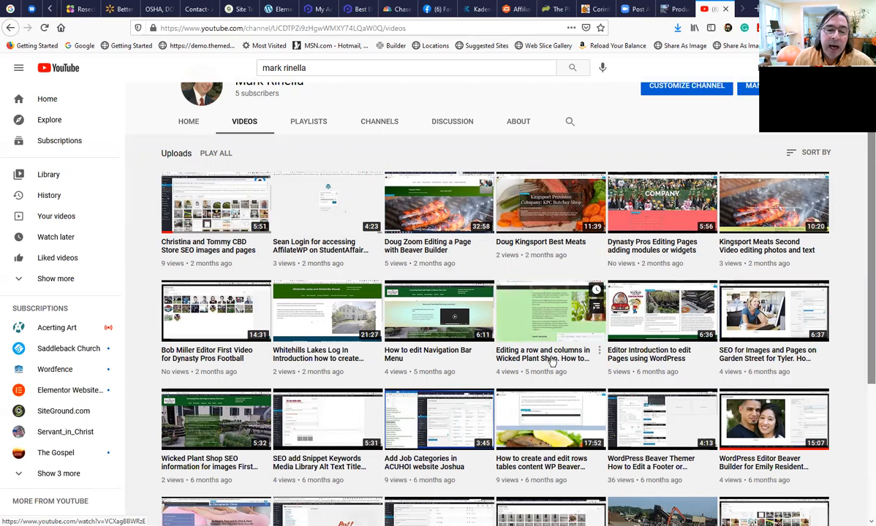
{"action": "scroll", "coordinate": [552, 362], "scroll_direction": "down", "scroll_amount": 1}
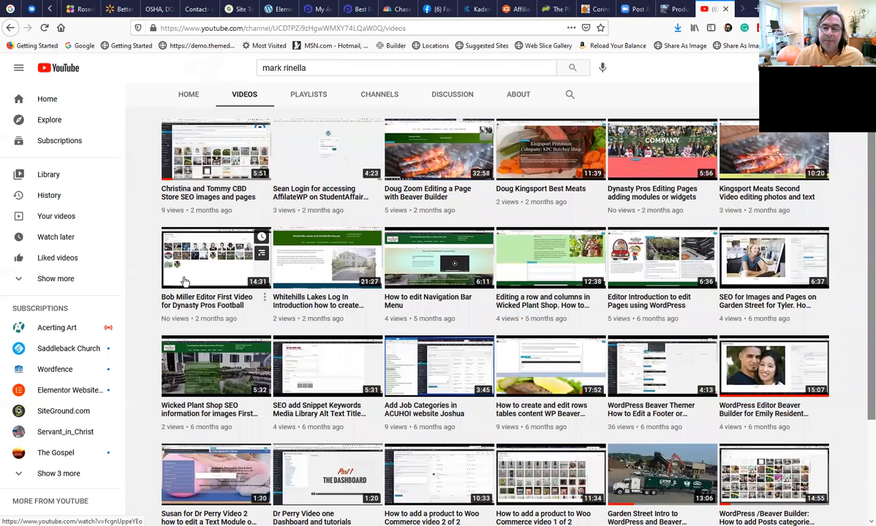
{"action": "scroll", "coordinate": [185, 281], "scroll_direction": "up", "scroll_amount": 1}
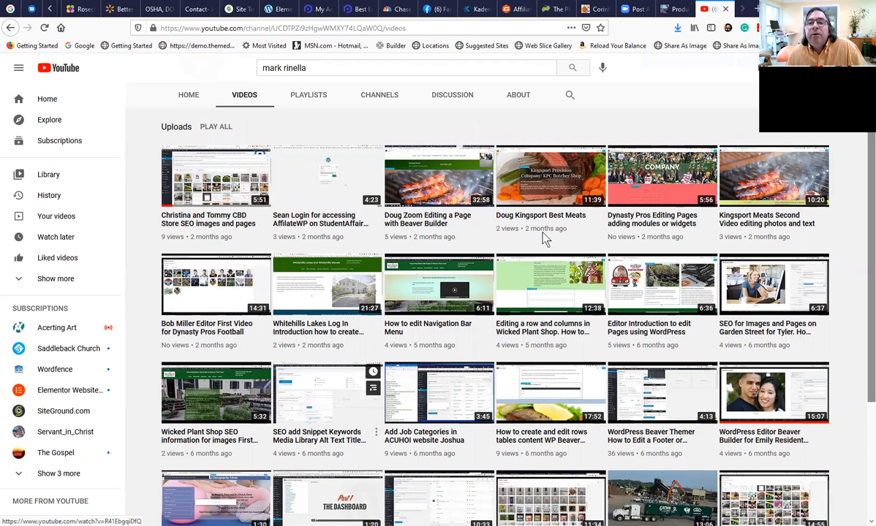
Return to the Products page, check the split price list, and publish the changes to exit the page builder.
{"action": "left_click", "coordinate": [666, 12]}
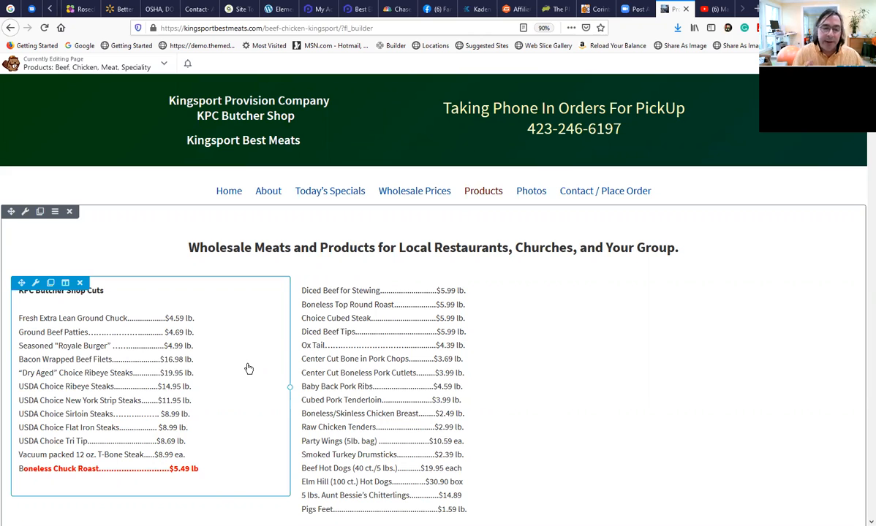
{"action": "scroll", "coordinate": [347, 362], "scroll_direction": "down", "scroll_amount": 5}
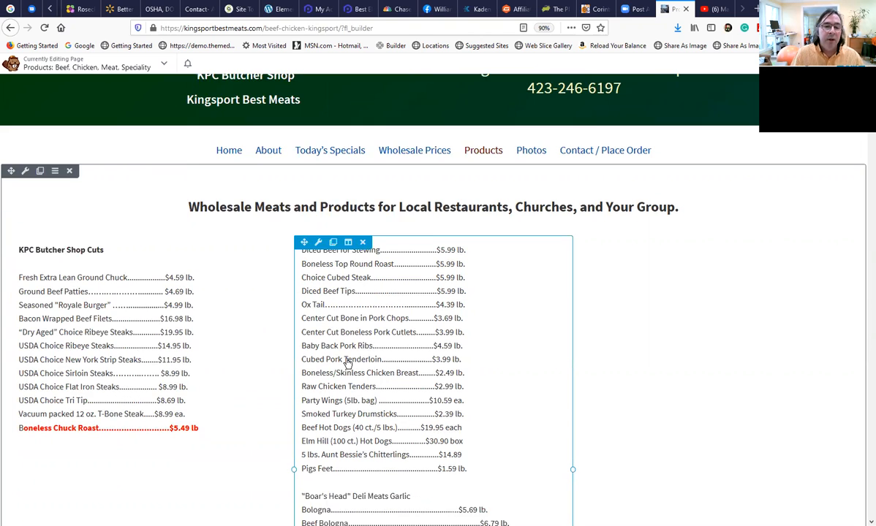
{"action": "scroll", "coordinate": [395, 395], "scroll_direction": "up", "scroll_amount": 2}
{"action": "scroll", "coordinate": [360, 387], "scroll_direction": "up", "scroll_amount": 4}
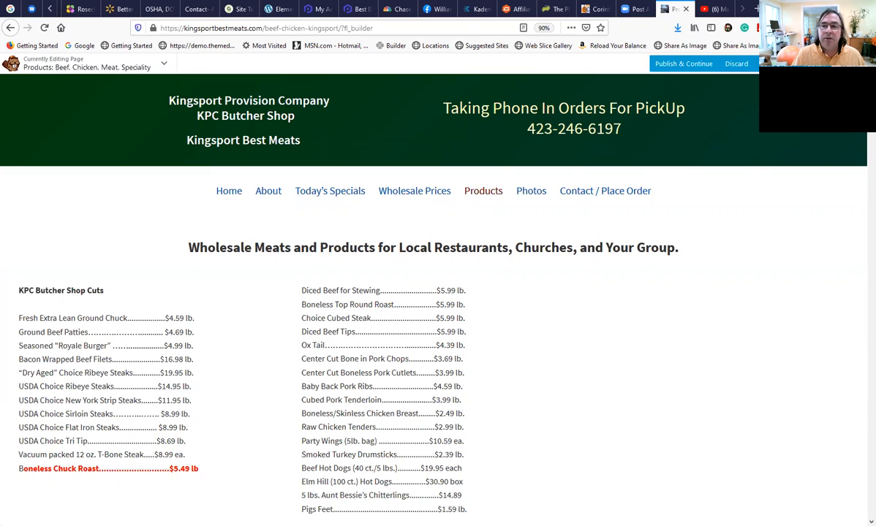
{"action": "left_click", "coordinate": [817, 64]}
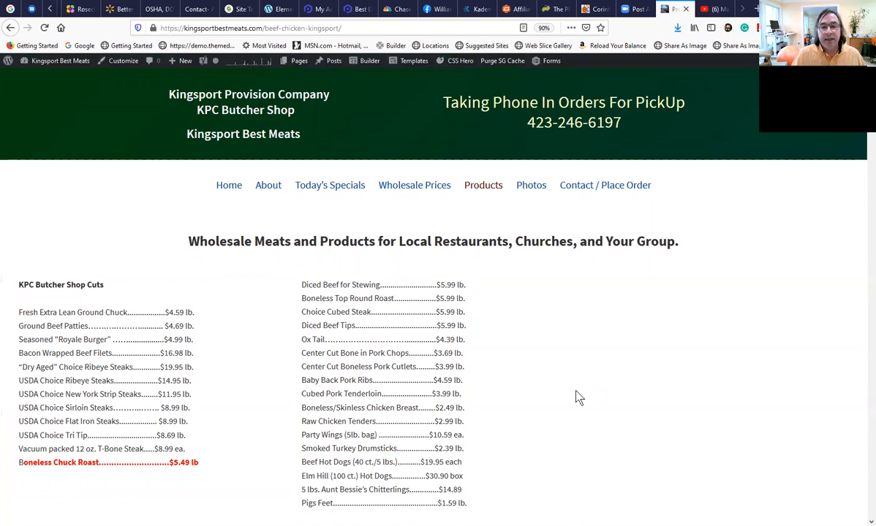
{"action": "scroll", "coordinate": [482, 372], "scroll_direction": "up", "scroll_amount": 1}
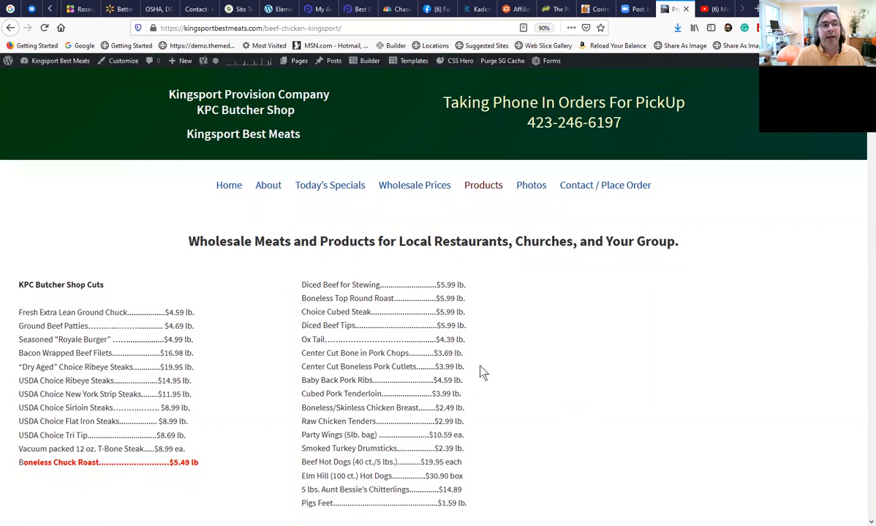
Go to the site's WordPress dashboard and review the problems and notifications on the Yoast SEO General page.
{"action": "mouse_move", "coordinate": [60, 67]}
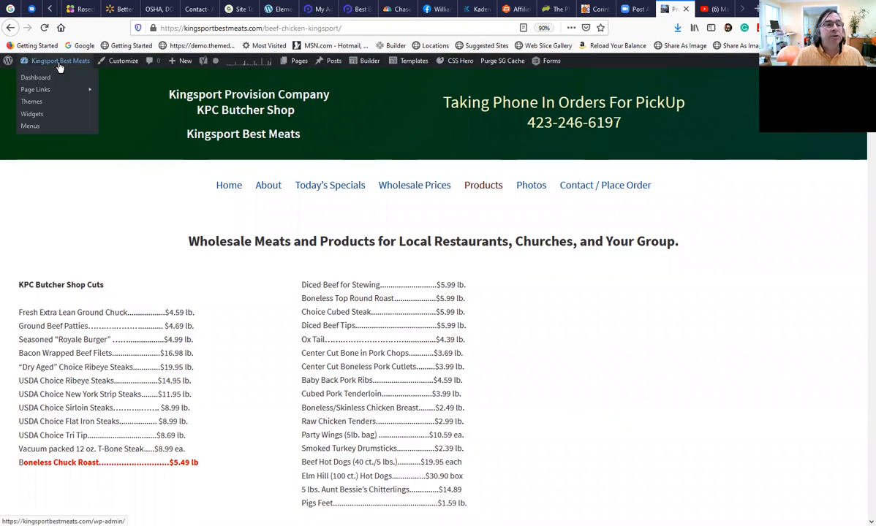
{"action": "left_click", "coordinate": [60, 67]}
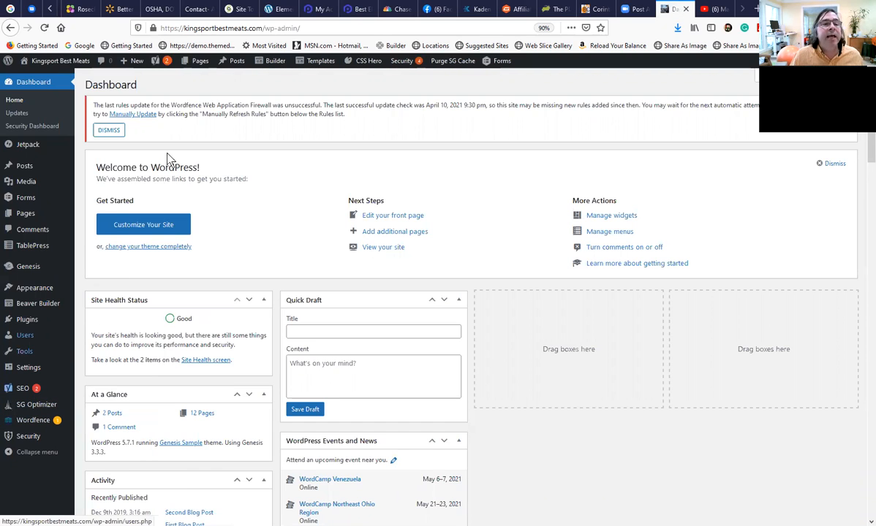
{"action": "mouse_move", "coordinate": [190, 60]}
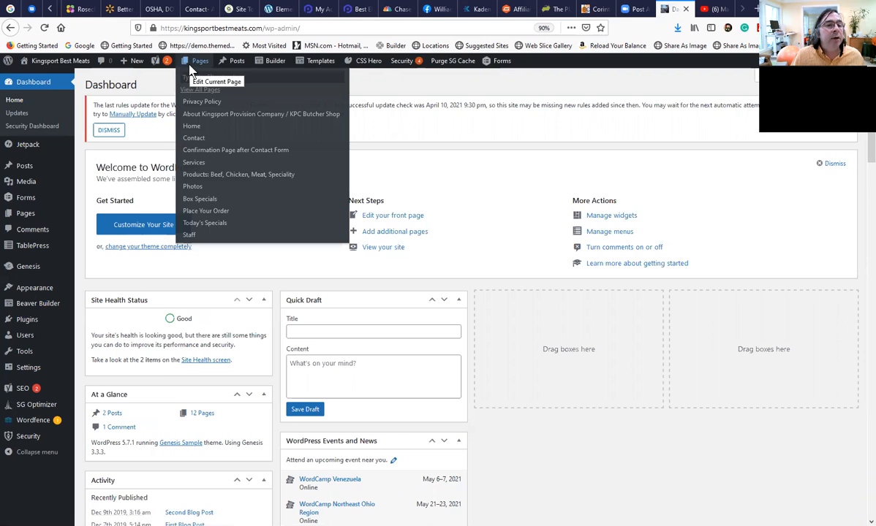
{"action": "left_click", "coordinate": [17, 391]}
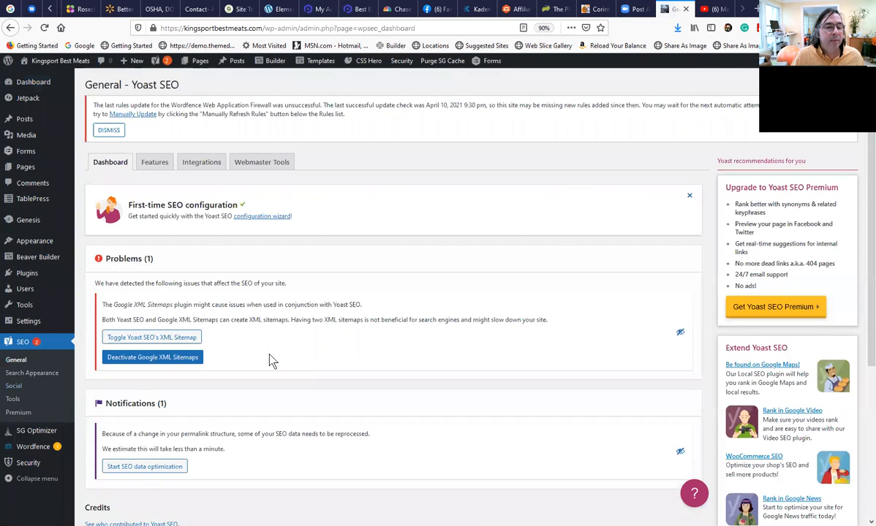
{"action": "scroll", "coordinate": [268, 356], "scroll_direction": "down", "scroll_amount": 4}
{"action": "scroll", "coordinate": [268, 351], "scroll_direction": "up", "scroll_amount": 4}
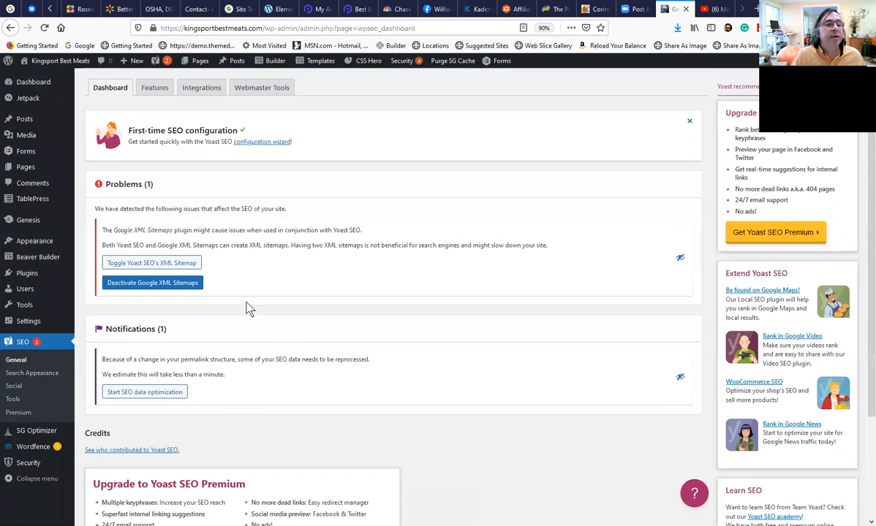
{"action": "scroll", "coordinate": [197, 279], "scroll_direction": "up", "scroll_amount": 1}
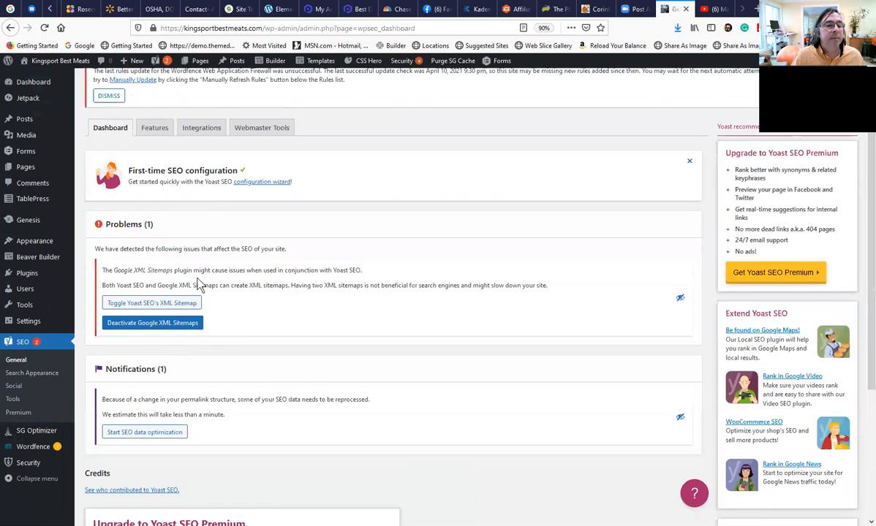
{"action": "scroll", "coordinate": [92, 415], "scroll_direction": "down", "scroll_amount": 1}
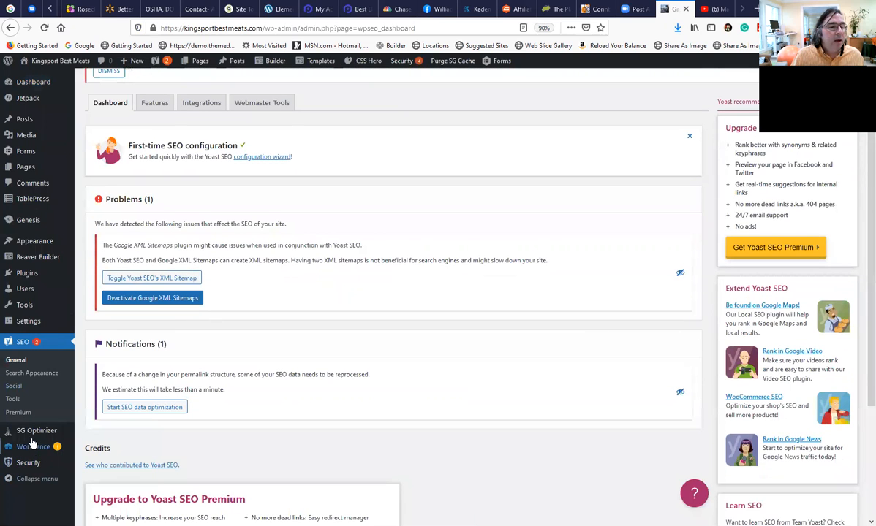
Open the XML-Sitemap settings and notify the search engines about the site's sitemap.
{"action": "mouse_move", "coordinate": [40, 325]}
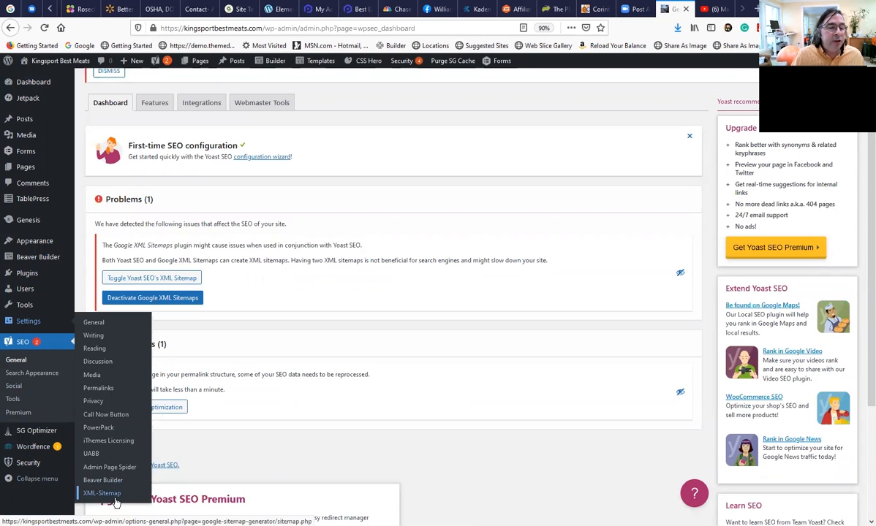
{"action": "left_click", "coordinate": [114, 497]}
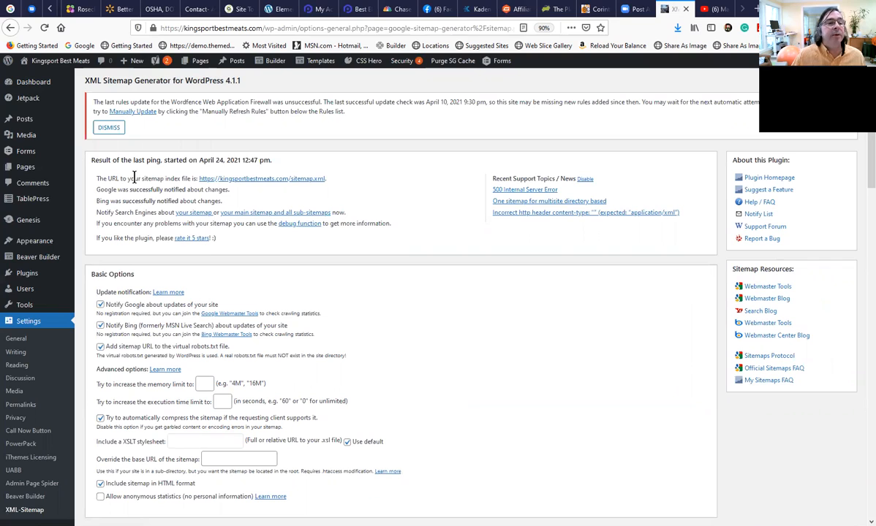
{"action": "left_click_drag", "start_coordinate": [145, 160], "coordinate": [274, 168]}
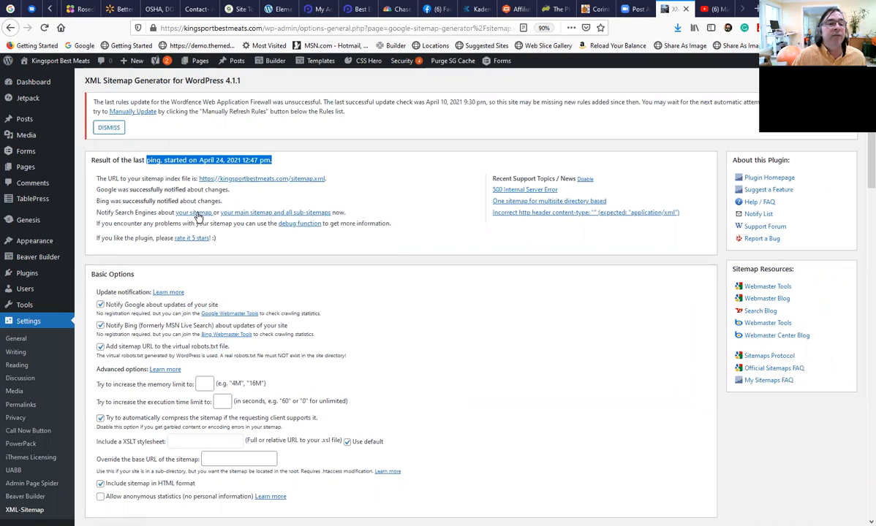
{"action": "left_click", "coordinate": [193, 213]}
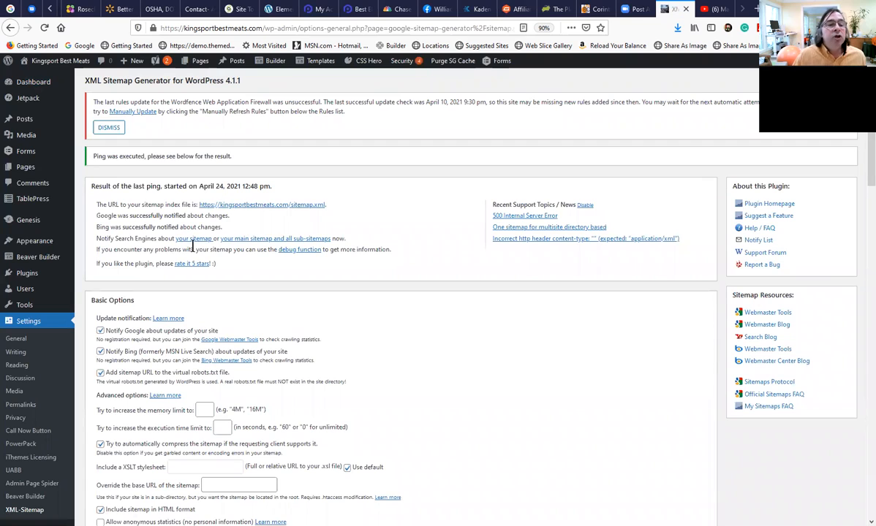
Review the result of the last ping and the Google and Bing update notification options.
{"action": "left_click_drag", "start_coordinate": [138, 227], "coordinate": [170, 216]}
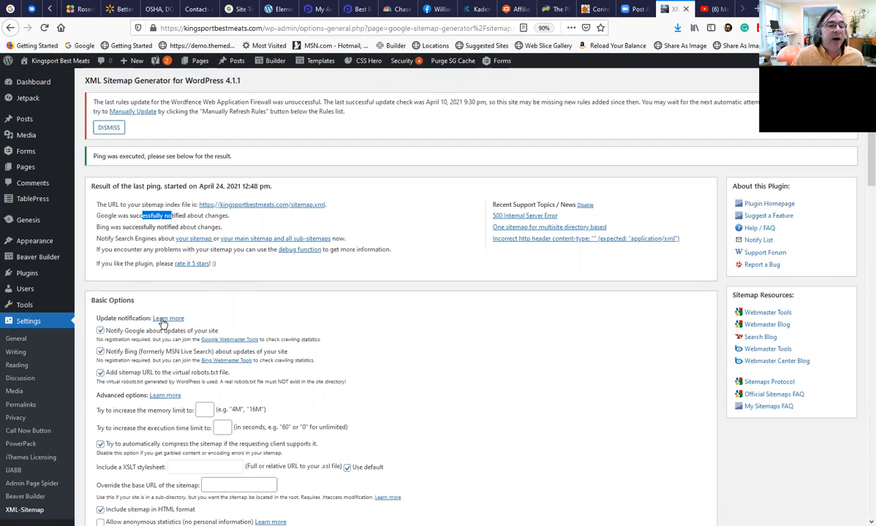
{"action": "left_click_drag", "start_coordinate": [120, 331], "coordinate": [206, 340]}
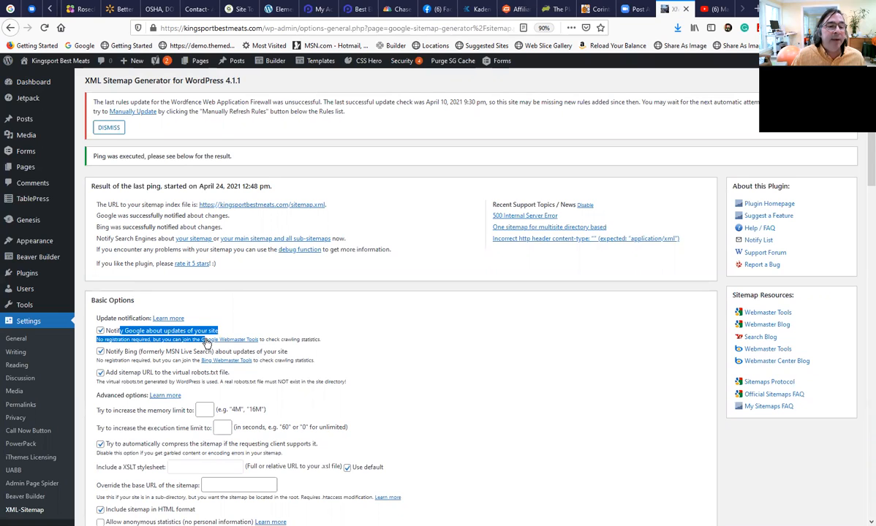
{"action": "left_click_drag", "start_coordinate": [154, 352], "coordinate": [174, 352]}
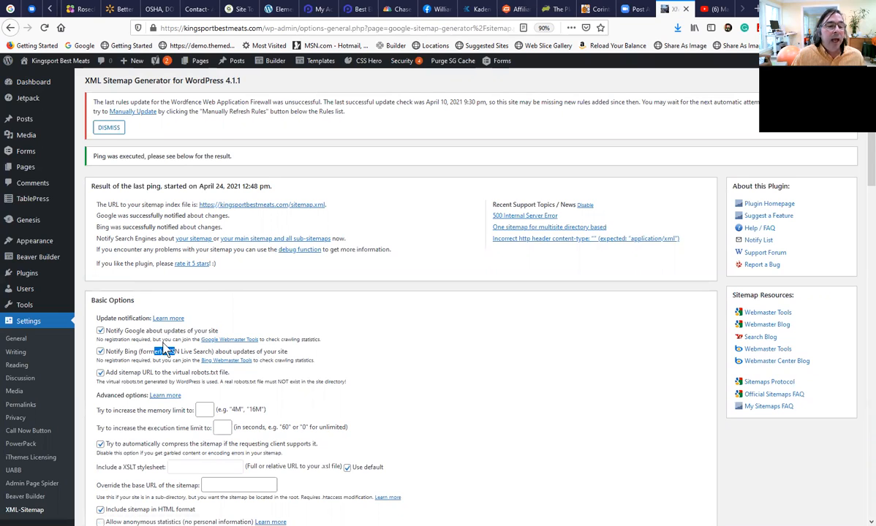
{"action": "scroll", "coordinate": [268, 354], "scroll_direction": "down", "scroll_amount": 1}
{"action": "scroll", "coordinate": [270, 355], "scroll_direction": "up", "scroll_amount": 1}
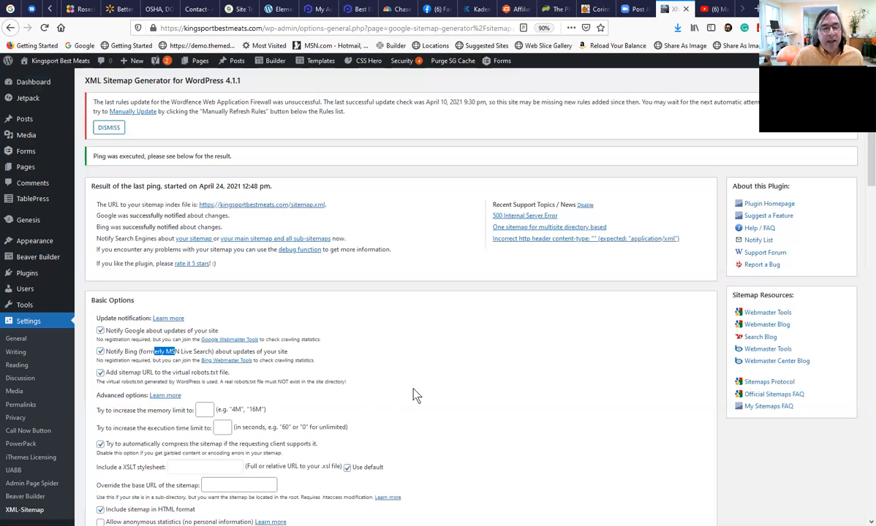
{"action": "scroll", "coordinate": [412, 395], "scroll_direction": "down", "scroll_amount": 2}
{"action": "scroll", "coordinate": [416, 386], "scroll_direction": "up", "scroll_amount": 2}
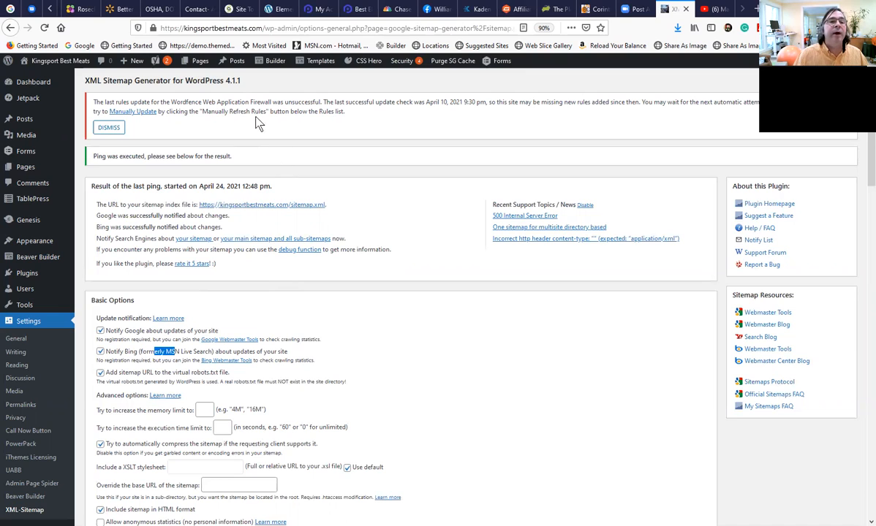
Open the Home page in the WordPress page editor with its Yoast SEO settings.
{"action": "mouse_move", "coordinate": [197, 65]}
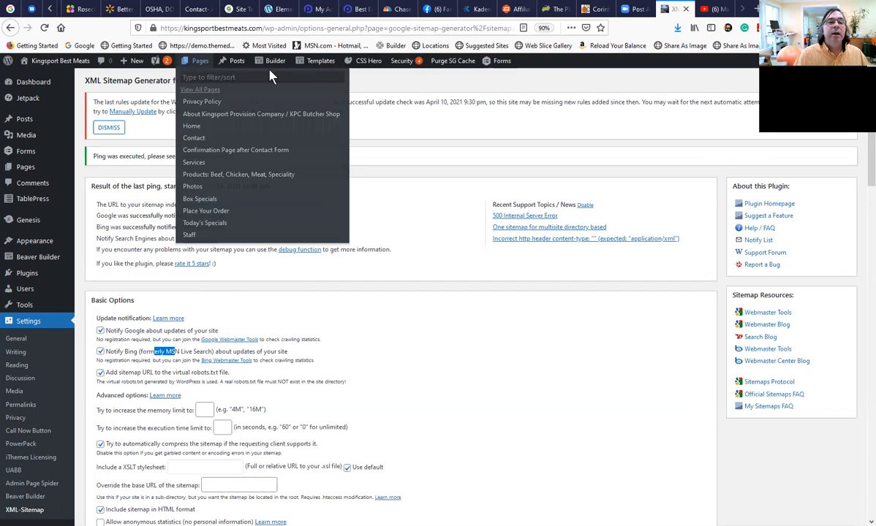
{"action": "mouse_move", "coordinate": [276, 64]}
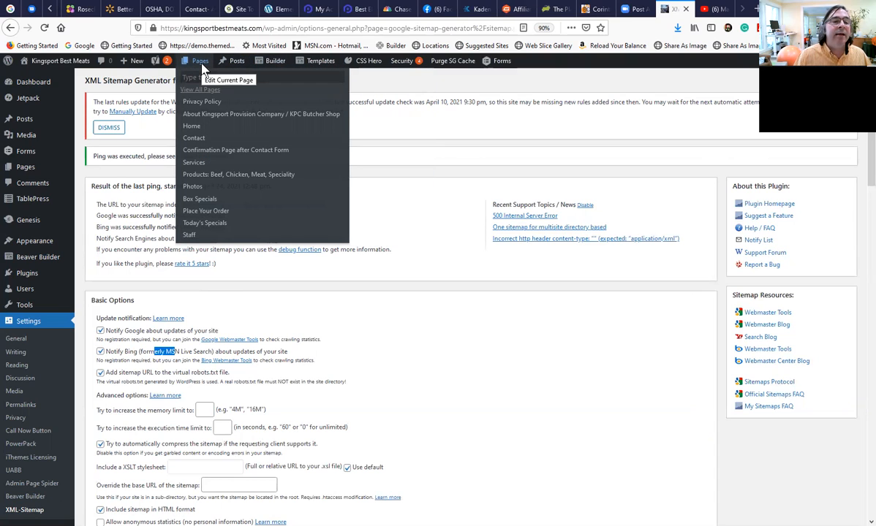
{"action": "left_click", "coordinate": [189, 129]}
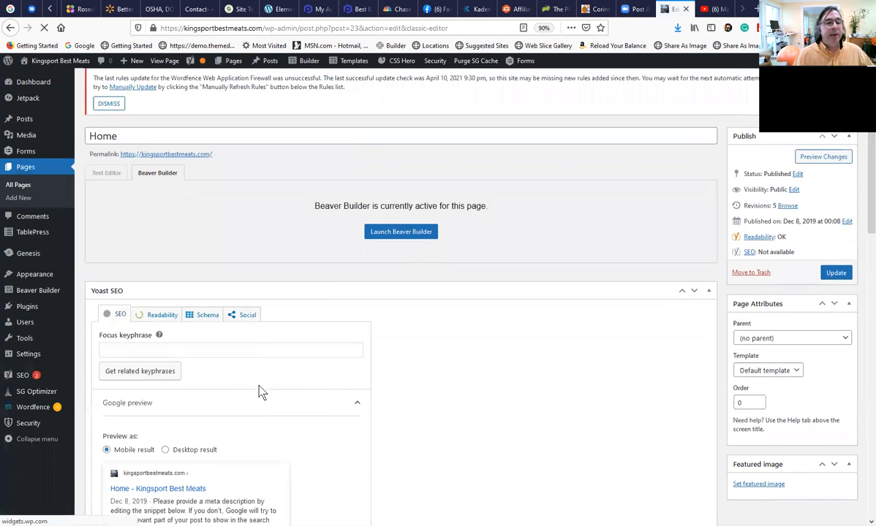
Set the Home page's Yoast focus keyphrase to "Meats".
{"action": "scroll", "coordinate": [259, 391], "scroll_direction": "down", "scroll_amount": 2}
{"action": "scroll", "coordinate": [249, 388], "scroll_direction": "down", "scroll_amount": 3}
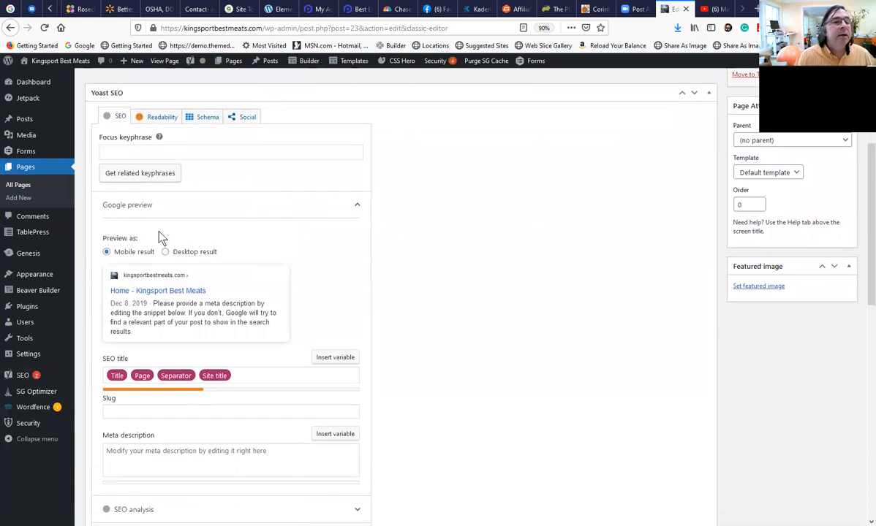
{"action": "left_click", "coordinate": [132, 148]}
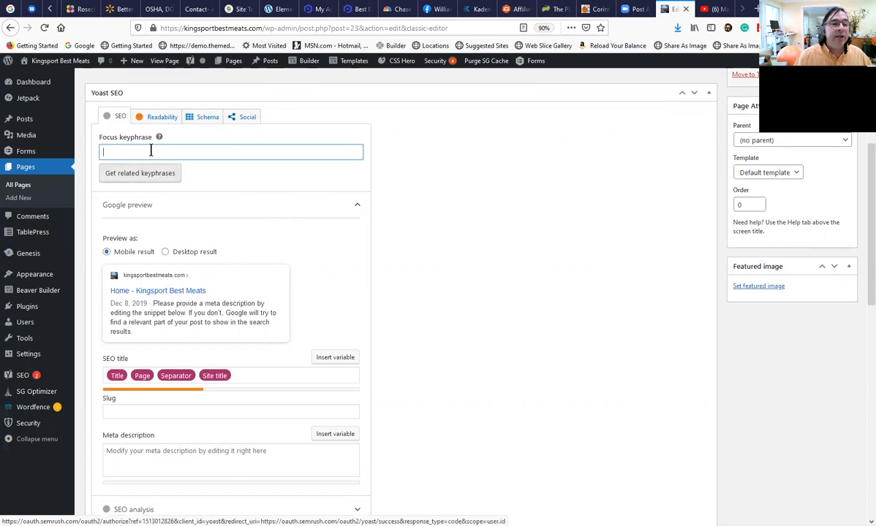
{"action": "scroll", "coordinate": [130, 170], "scroll_direction": "up", "scroll_amount": 1}
{"action": "scroll", "coordinate": [133, 212], "scroll_direction": "up", "scroll_amount": 2}
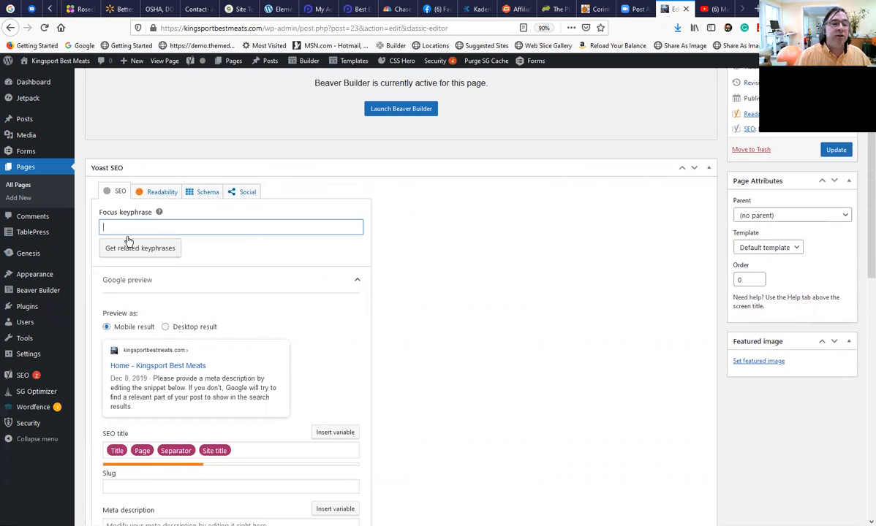
{"action": "type", "text": "Meats"}
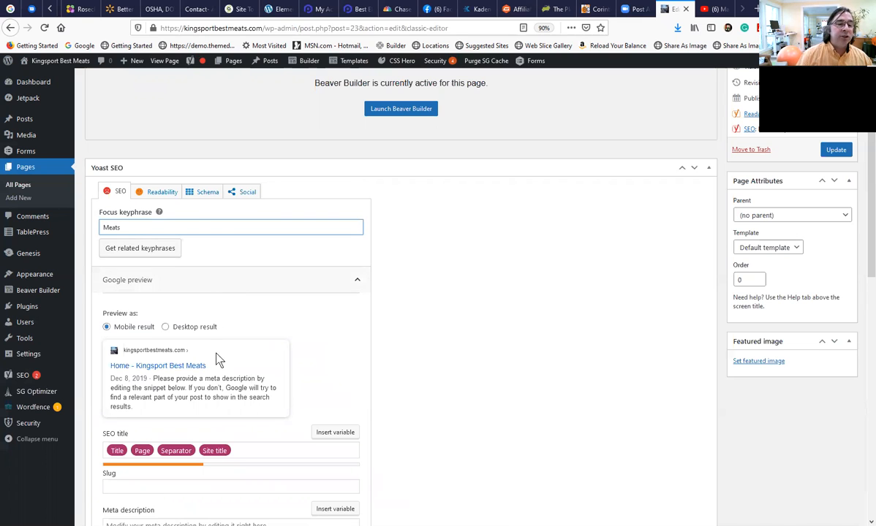
Write the Home page's meta description as "Kingsport Best Meats serves the Tri-Cities".
{"action": "scroll", "coordinate": [218, 377], "scroll_direction": "up", "scroll_amount": 1}
{"action": "scroll", "coordinate": [222, 392], "scroll_direction": "down", "scroll_amount": 2}
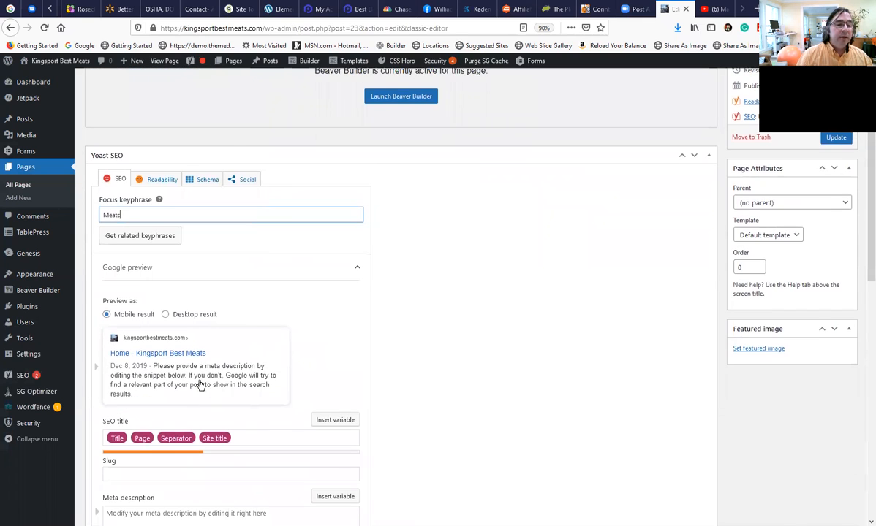
{"action": "scroll", "coordinate": [198, 386], "scroll_direction": "down", "scroll_amount": 2}
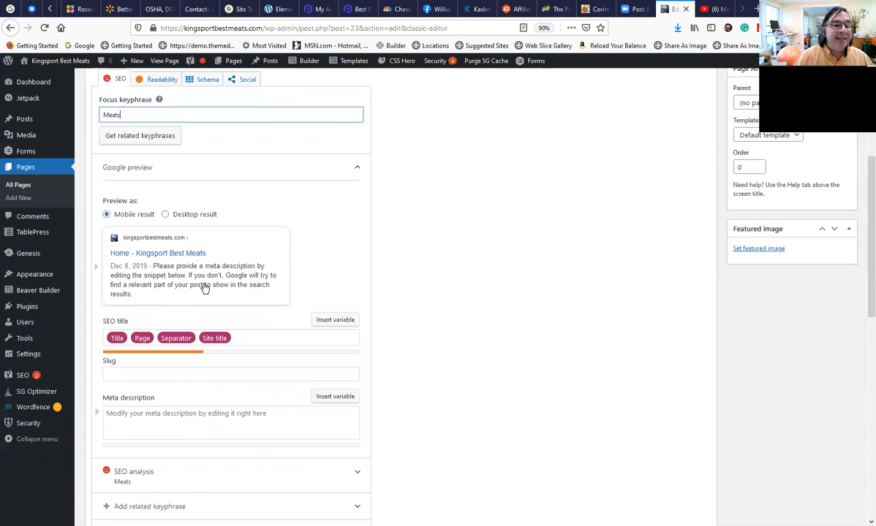
{"action": "left_click", "coordinate": [212, 287]}
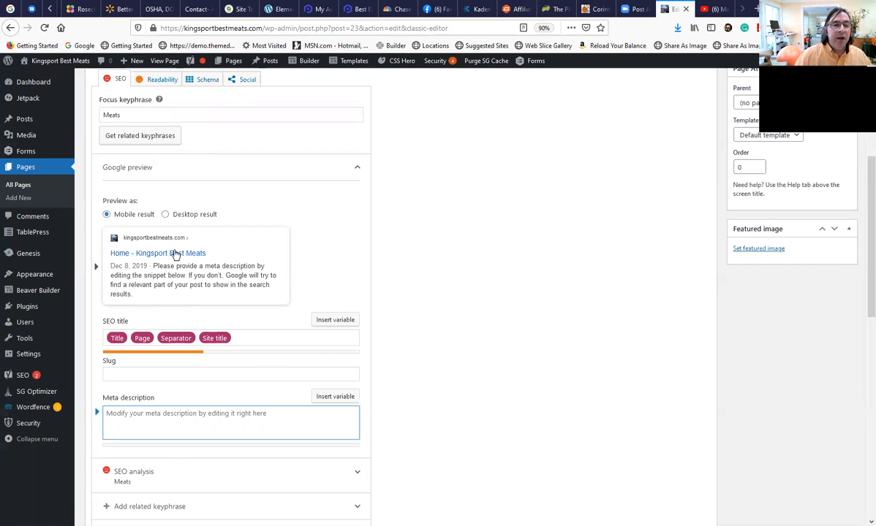
{"action": "scroll", "coordinate": [159, 220], "scroll_direction": "up", "scroll_amount": 5}
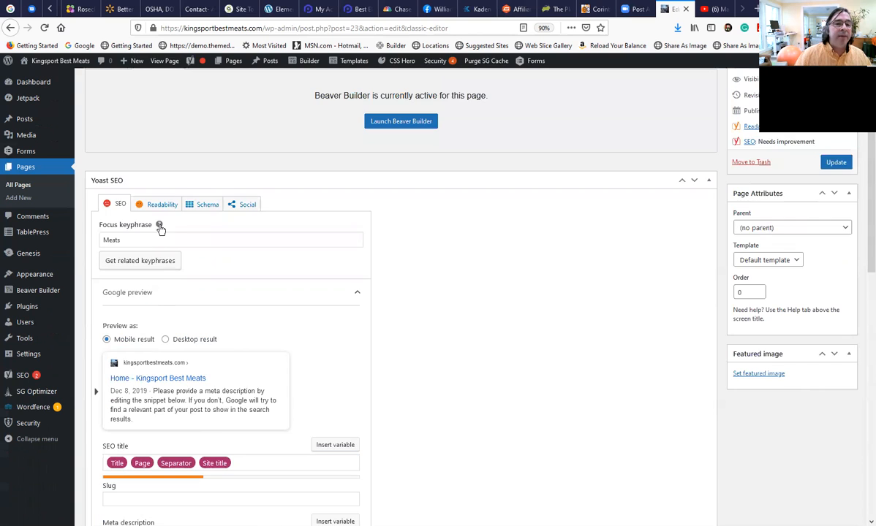
{"action": "scroll", "coordinate": [162, 230], "scroll_direction": "down", "scroll_amount": 5}
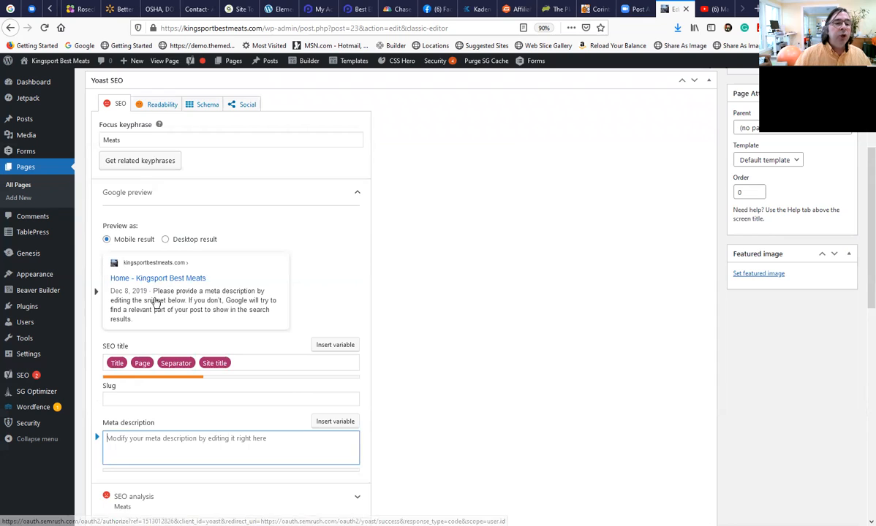
{"action": "scroll", "coordinate": [150, 329], "scroll_direction": "down", "scroll_amount": 1}
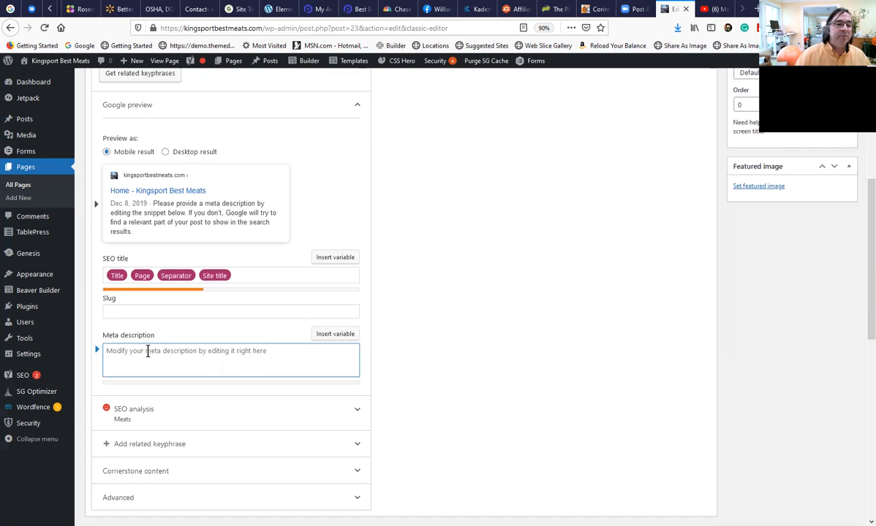
{"action": "type", "text": "Kig"}
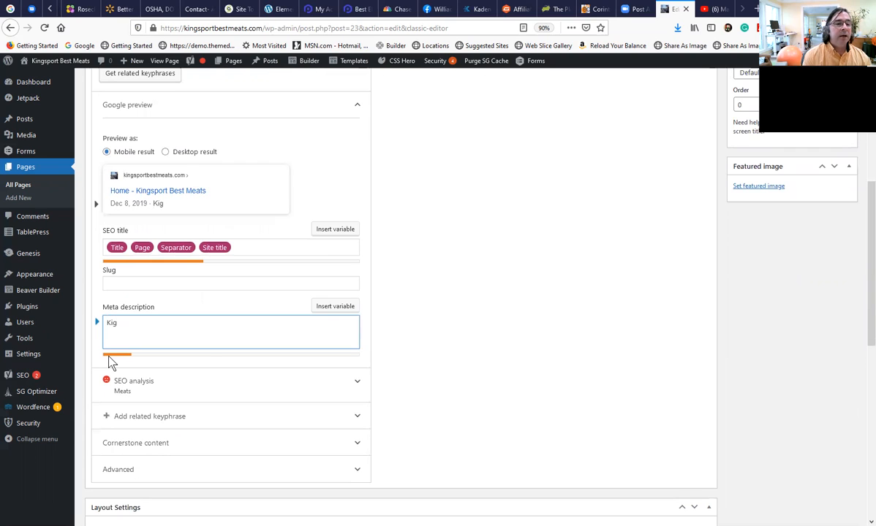
{"action": "key", "text": "BackSpace"}
{"action": "type", "text": "ngsport Pr"}
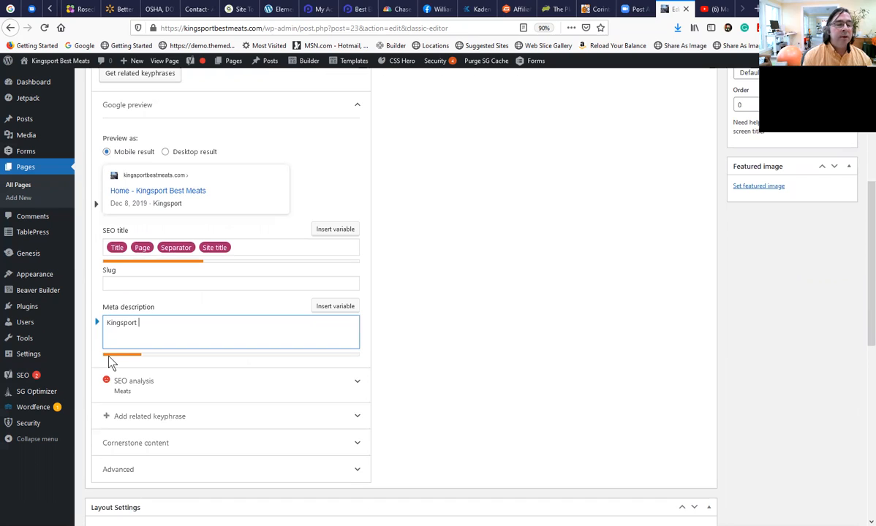
{"action": "key", "text": "BackSpace"}
{"action": "key", "text": "BackSpace"}
{"action": "type", "text": "Best Meats"}
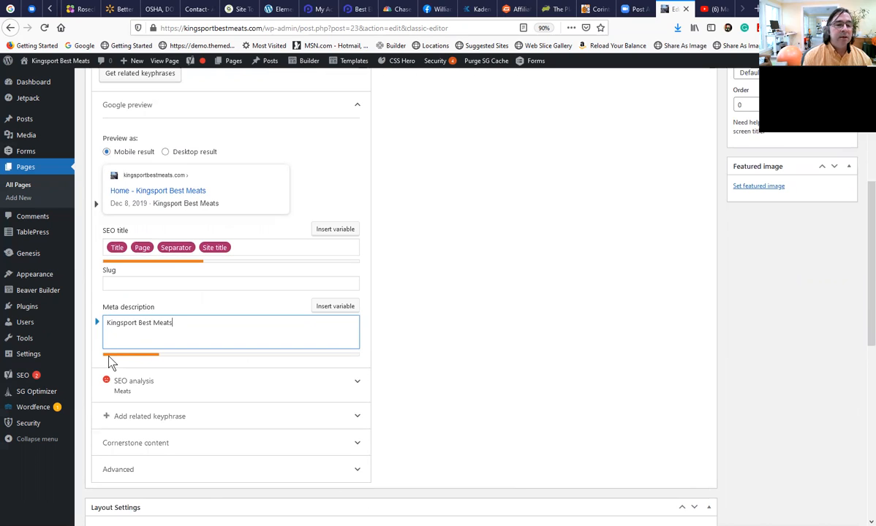
{"action": "type", "text": " serves"}
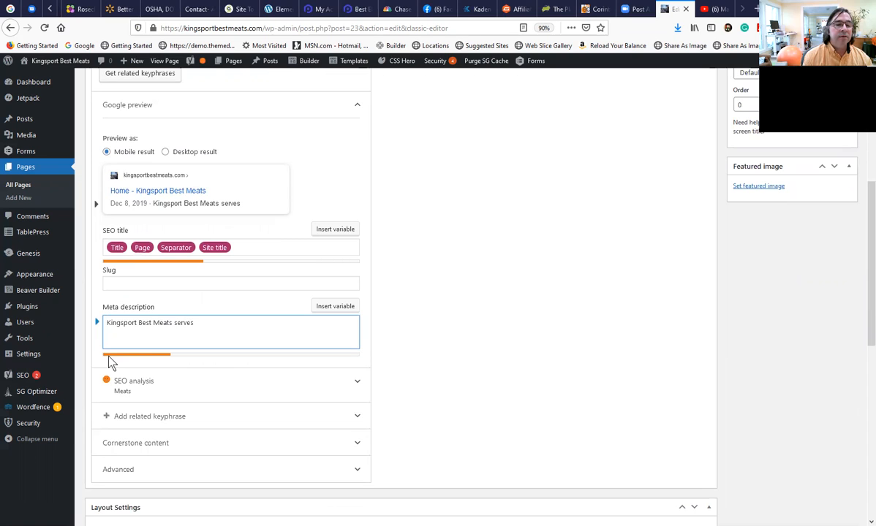
{"action": "type", "text": " the Tri-Cities"}
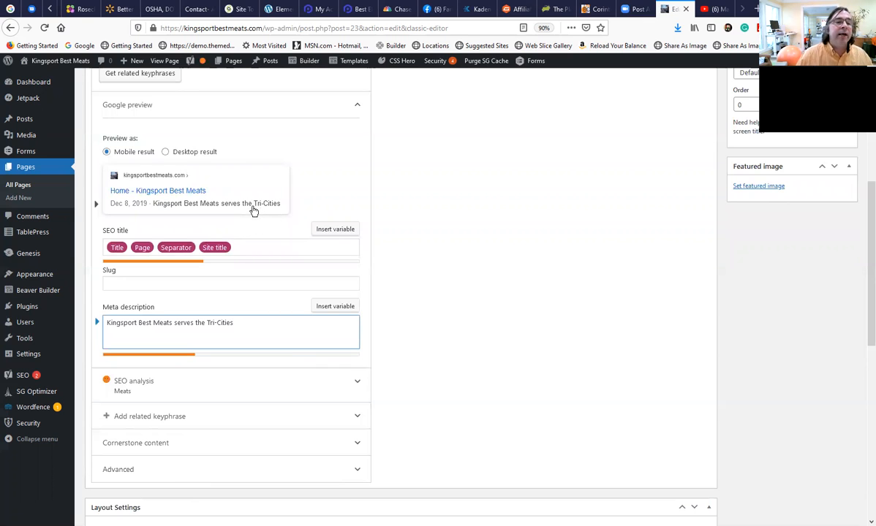
Check the Home page's Google preview and update the page to save its SEO settings.
{"action": "scroll", "coordinate": [266, 332], "scroll_direction": "down", "scroll_amount": 1}
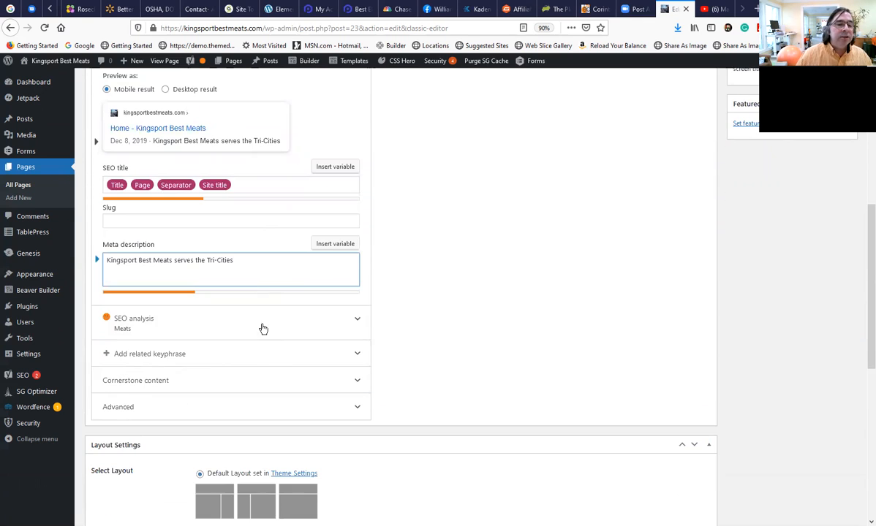
{"action": "scroll", "coordinate": [260, 277], "scroll_direction": "up", "scroll_amount": 2}
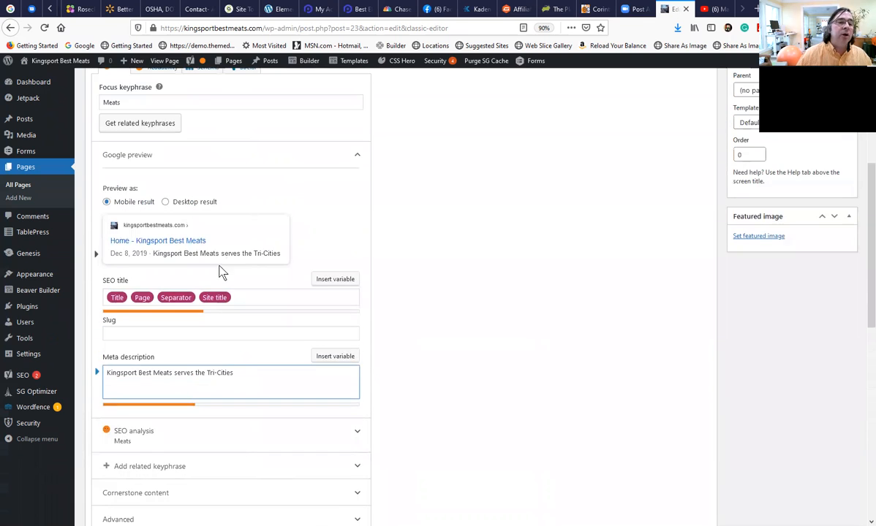
{"action": "scroll", "coordinate": [223, 271], "scroll_direction": "up", "scroll_amount": 1}
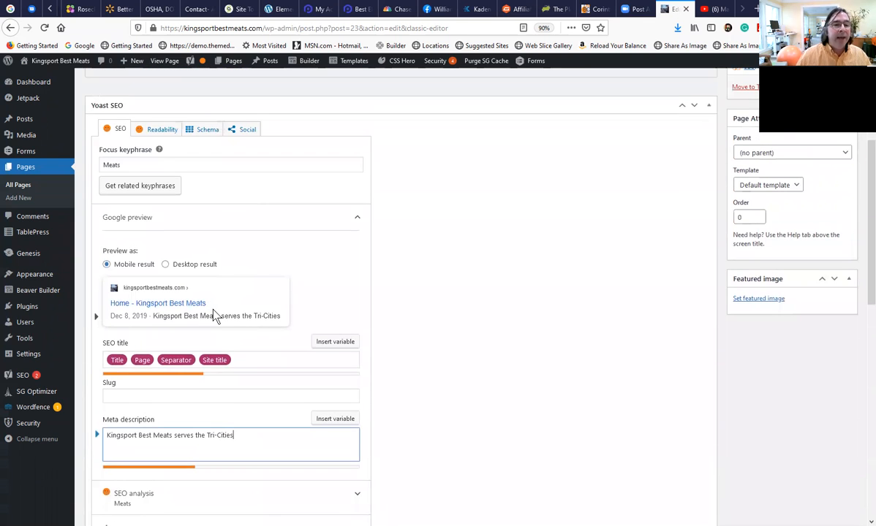
{"action": "scroll", "coordinate": [220, 315], "scroll_direction": "up", "scroll_amount": 1}
{"action": "scroll", "coordinate": [475, 387], "scroll_direction": "down", "scroll_amount": 2}
{"action": "scroll", "coordinate": [658, 373], "scroll_direction": "up", "scroll_amount": 4}
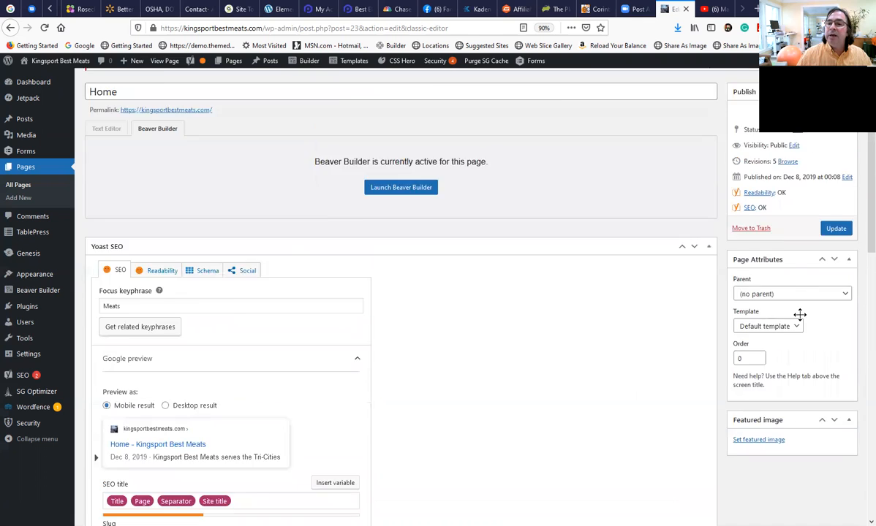
{"action": "left_click", "coordinate": [834, 277]}
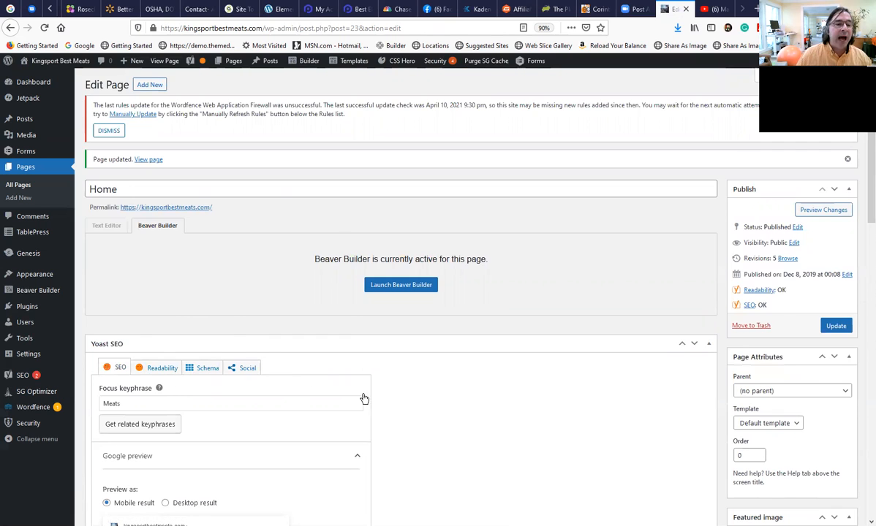
Open the Services page in the page editor and look over its Yoast SEO keyphrase, title, slug and meta description fields.
{"action": "scroll", "coordinate": [362, 397], "scroll_direction": "down", "scroll_amount": 3}
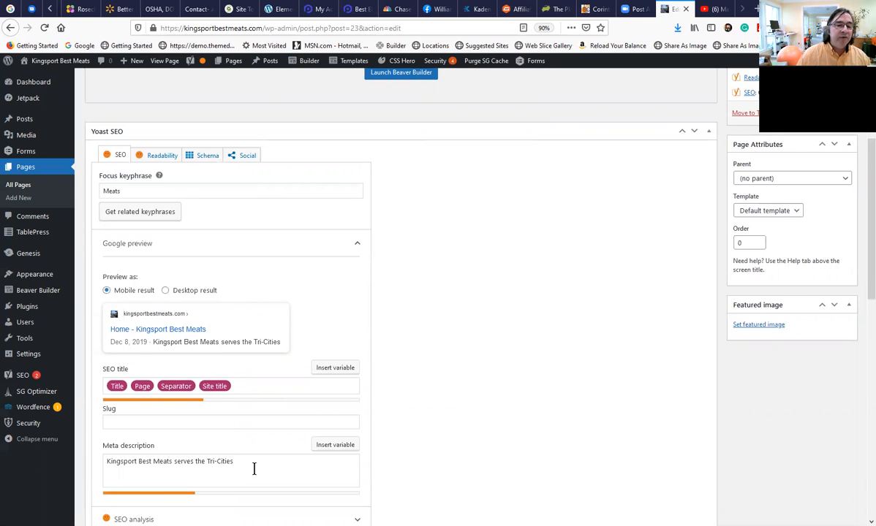
{"action": "scroll", "coordinate": [253, 469], "scroll_direction": "down", "scroll_amount": 1}
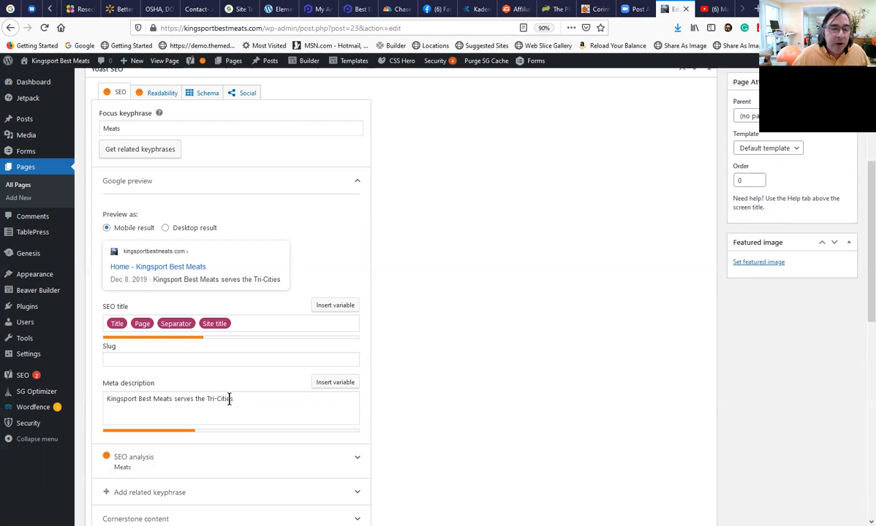
{"action": "scroll", "coordinate": [223, 131], "scroll_direction": "up", "scroll_amount": 2}
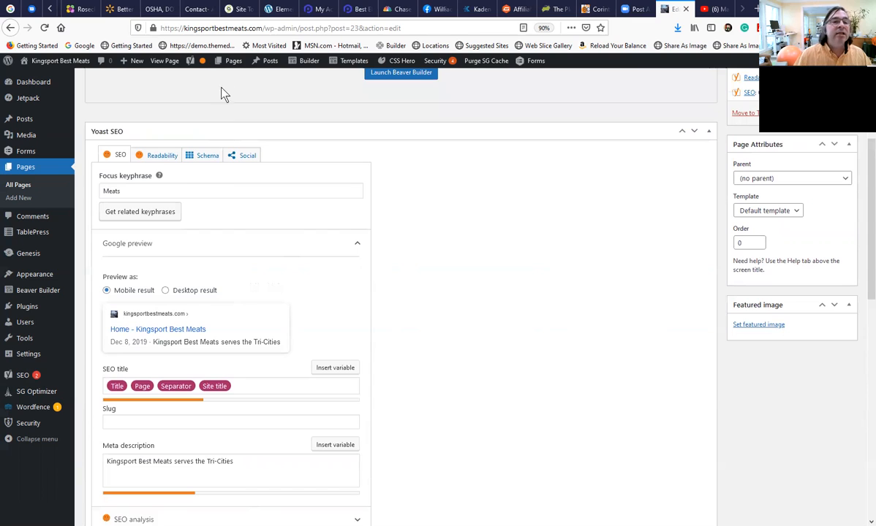
{"action": "mouse_move", "coordinate": [230, 66]}
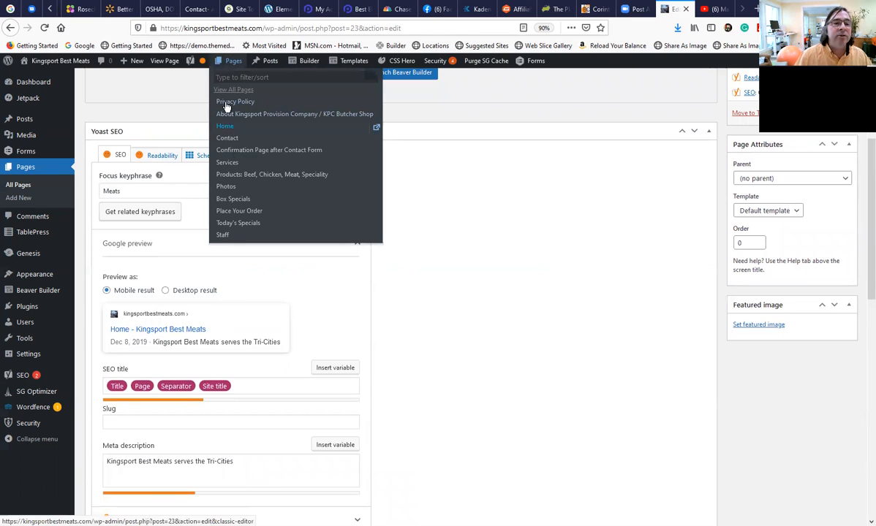
{"action": "left_click", "coordinate": [229, 165]}
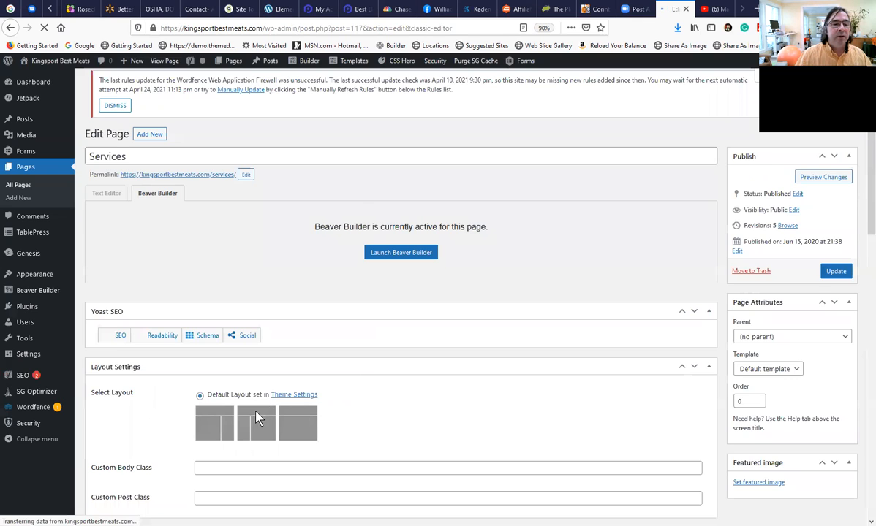
{"action": "scroll", "coordinate": [251, 411], "scroll_direction": "down", "scroll_amount": 1}
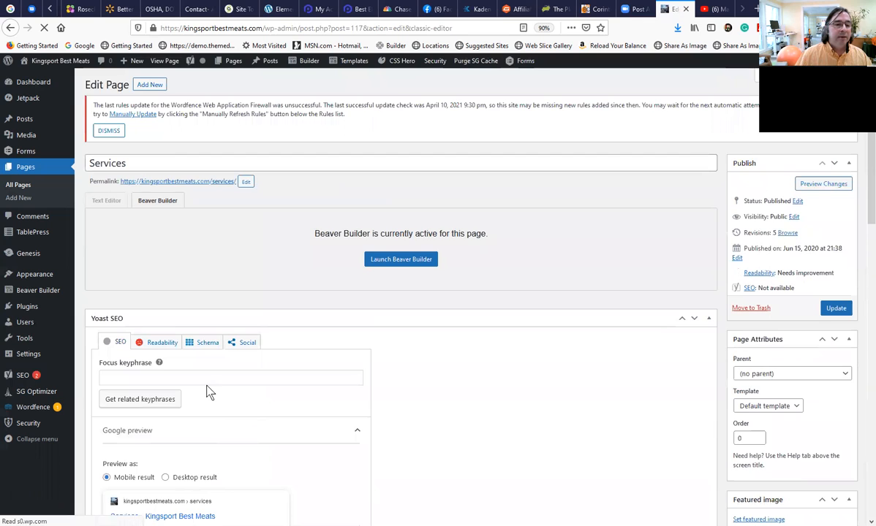
{"action": "scroll", "coordinate": [207, 387], "scroll_direction": "down", "scroll_amount": 3}
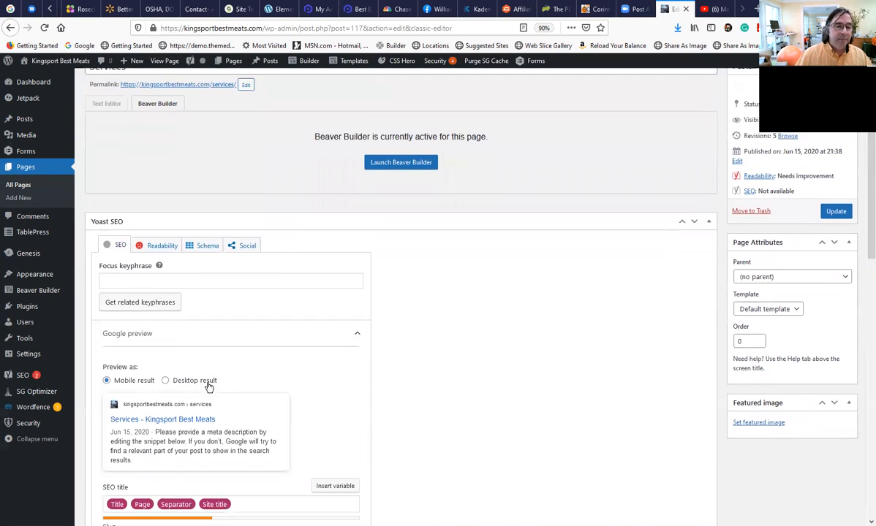
{"action": "scroll", "coordinate": [210, 391], "scroll_direction": "down", "scroll_amount": 1}
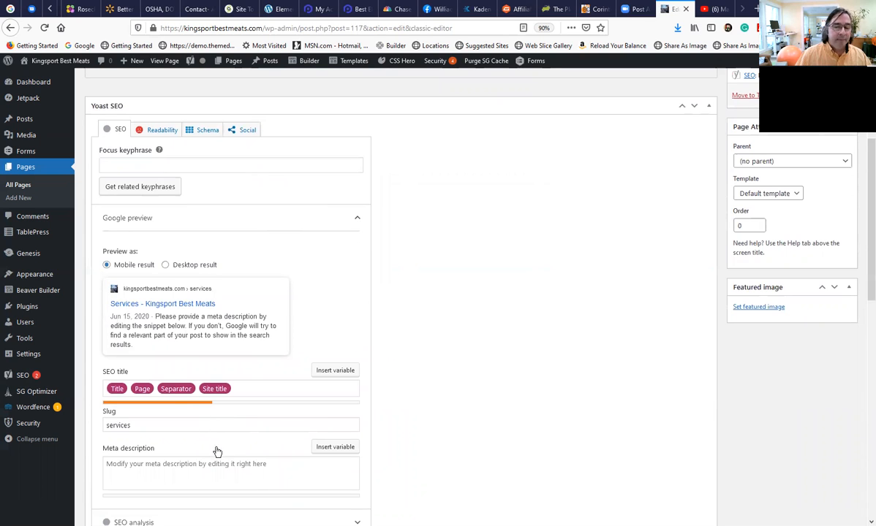
{"action": "scroll", "coordinate": [217, 452], "scroll_direction": "up", "scroll_amount": 3}
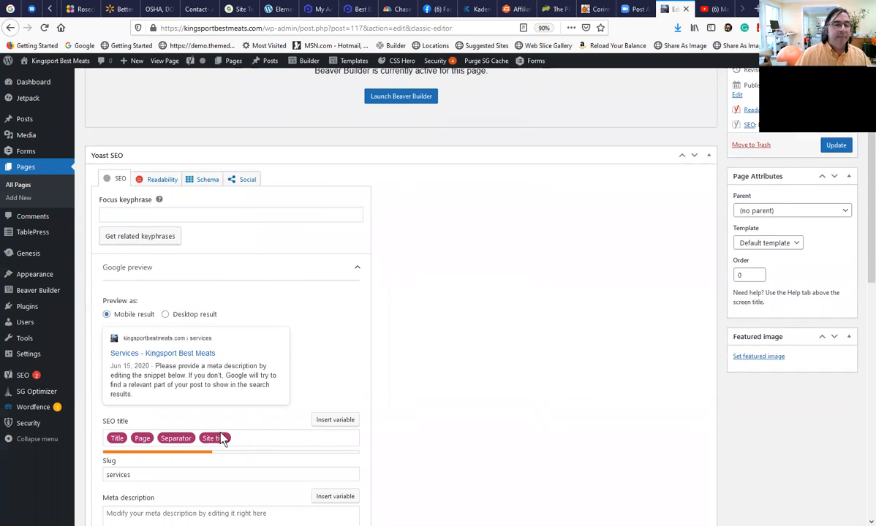
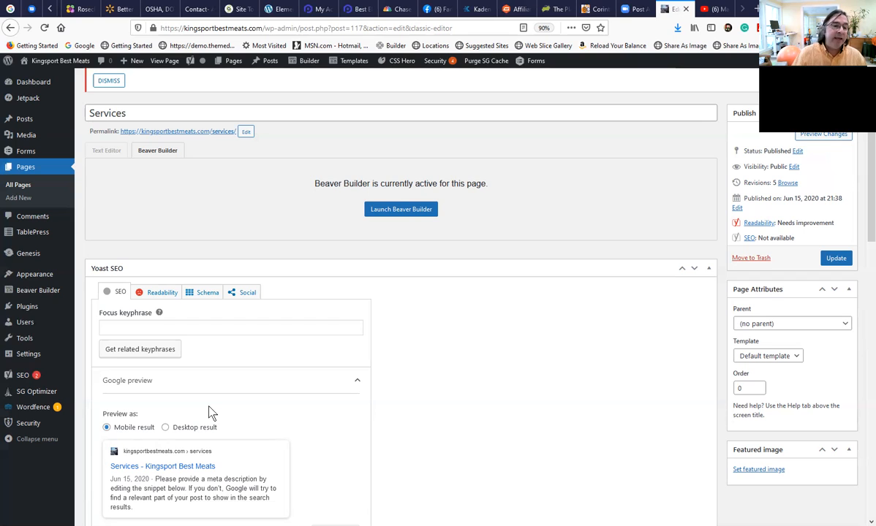
Review the Services page's Yoast focus keyphrase, Google preview, SEO title, slug and meta description fields, plus the site's page list.
{"action": "left_click", "coordinate": [192, 327]}
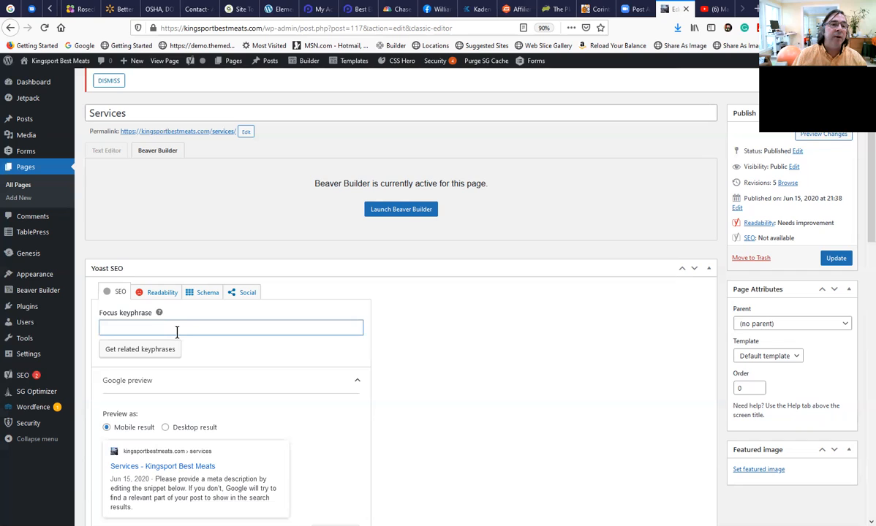
{"action": "scroll", "coordinate": [131, 159], "scroll_direction": "up", "scroll_amount": 1}
{"action": "scroll", "coordinate": [184, 345], "scroll_direction": "down", "scroll_amount": 1}
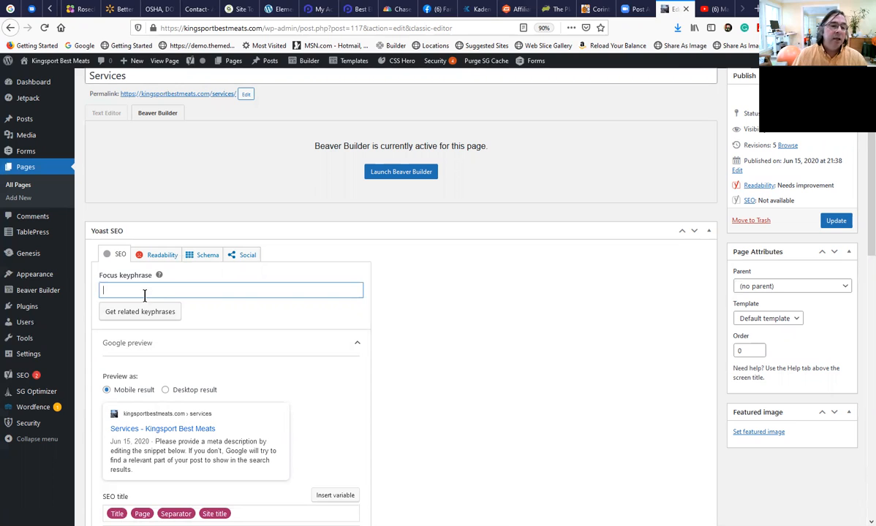
{"action": "scroll", "coordinate": [167, 372], "scroll_direction": "down", "scroll_amount": 1}
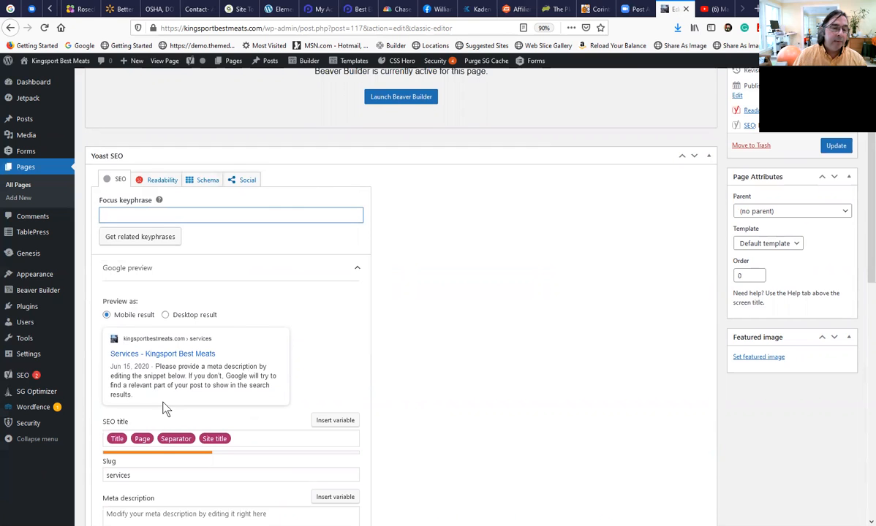
{"action": "scroll", "coordinate": [165, 409], "scroll_direction": "down", "scroll_amount": 1}
{"action": "scroll", "coordinate": [164, 408], "scroll_direction": "up", "scroll_amount": 3}
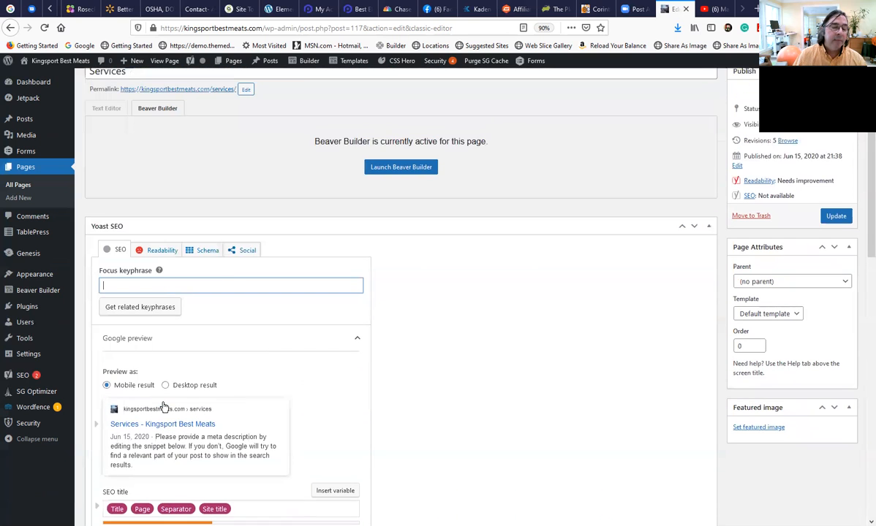
{"action": "scroll", "coordinate": [162, 409], "scroll_direction": "up", "scroll_amount": 2}
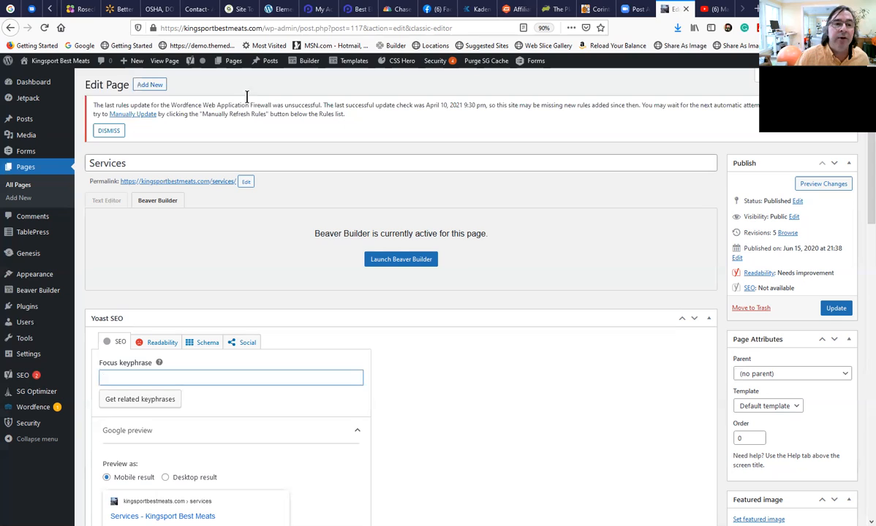
{"action": "mouse_move", "coordinate": [231, 70]}
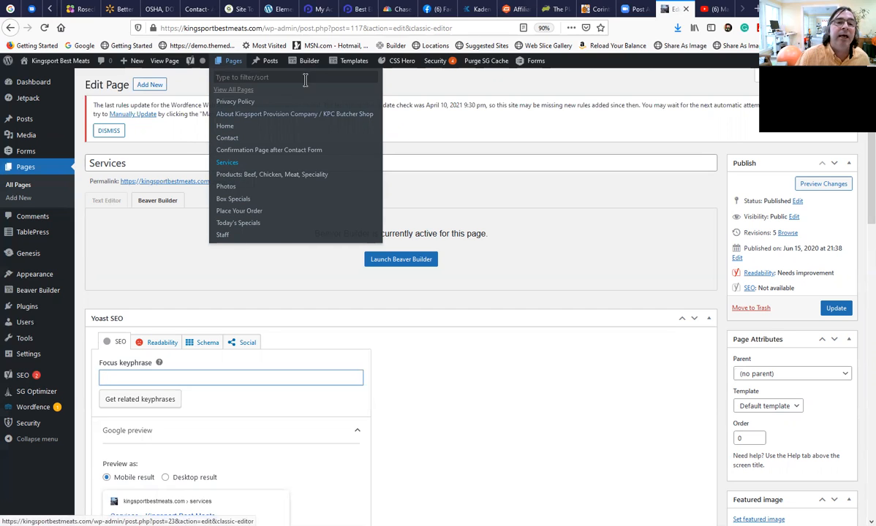
{"action": "mouse_move", "coordinate": [293, 60]}
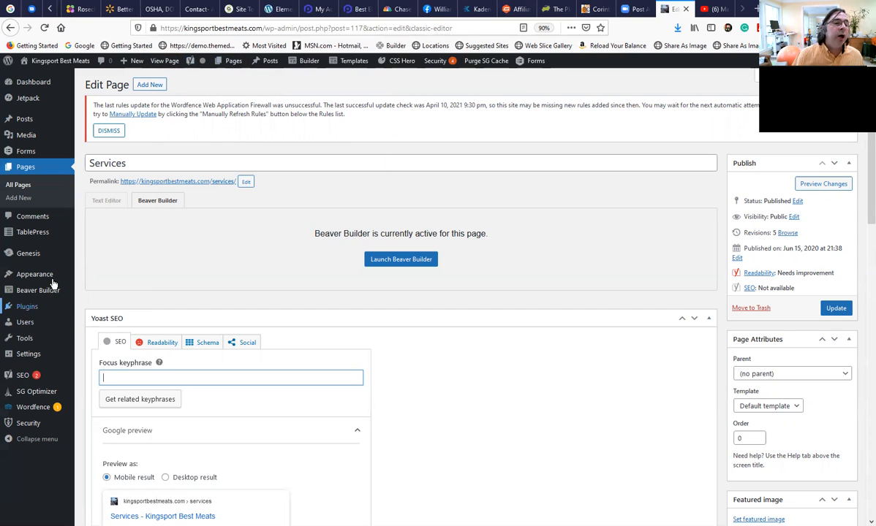
Nest About, Wholesale Prices, Photos and Contact / Place Order under Today's Specials in the Navigation Menu, place Products after Home, and save the menu.
{"action": "mouse_move", "coordinate": [51, 276]}
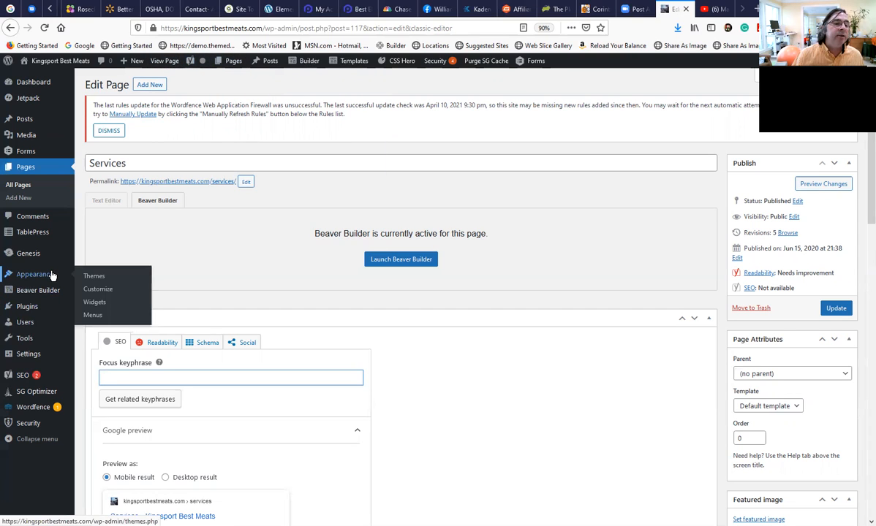
{"action": "left_click", "coordinate": [96, 318]}
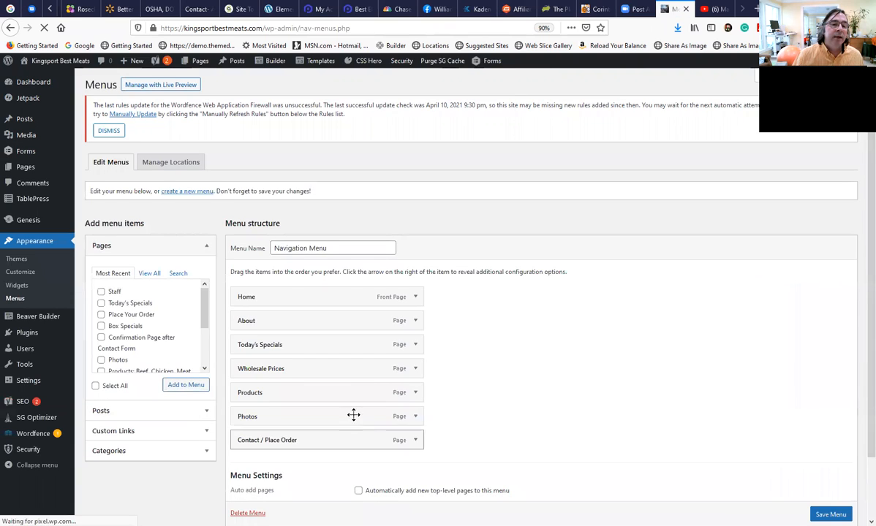
{"action": "scroll", "coordinate": [353, 415], "scroll_direction": "down", "scroll_amount": 2}
{"action": "left_click_drag", "start_coordinate": [273, 329], "coordinate": [318, 331]}
{"action": "left_click_drag", "start_coordinate": [315, 372], "coordinate": [375, 397]}
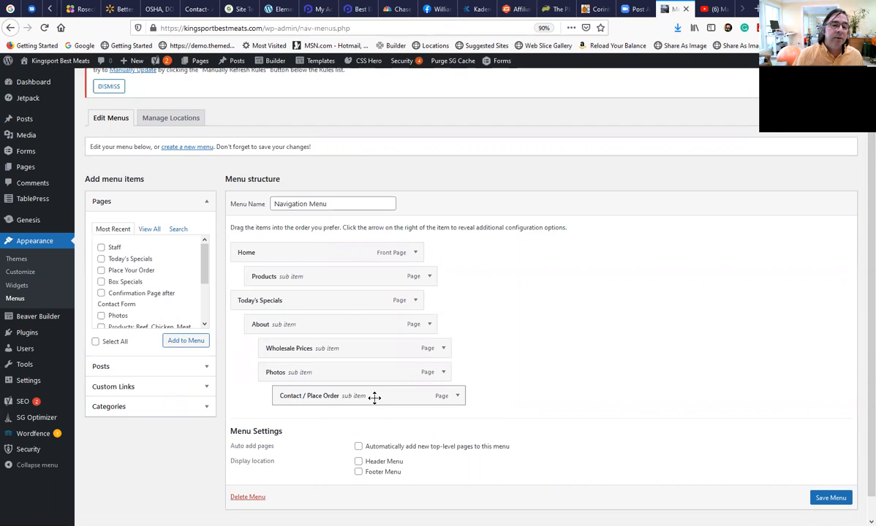
{"action": "left_click_drag", "start_coordinate": [295, 352], "coordinate": [278, 352]}
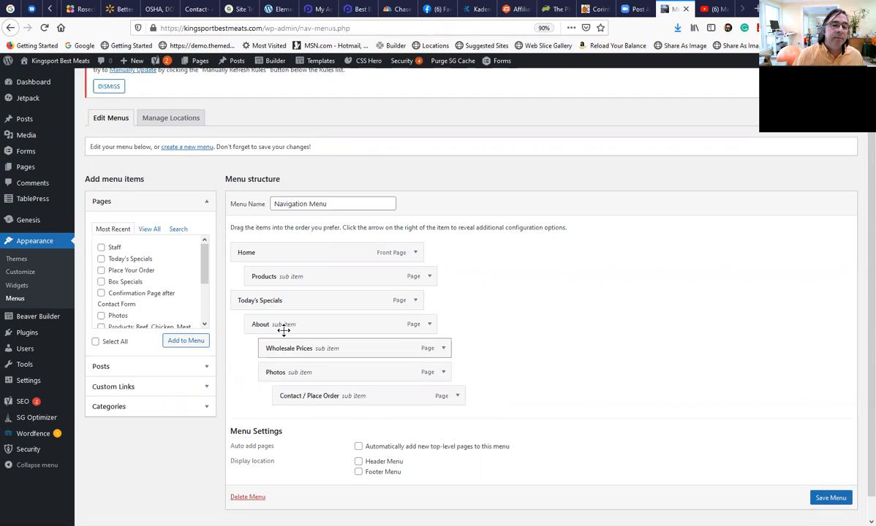
{"action": "left_click_drag", "start_coordinate": [278, 277], "coordinate": [264, 281]}
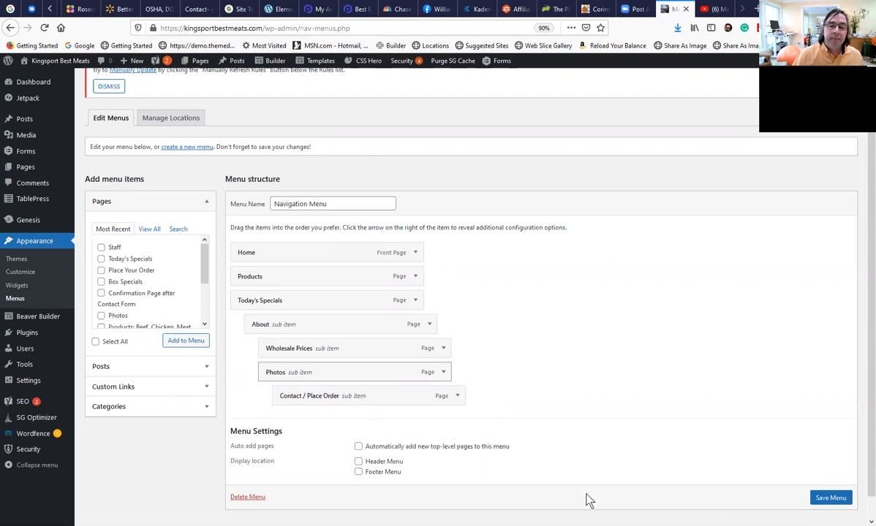
{"action": "left_click", "coordinate": [813, 496]}
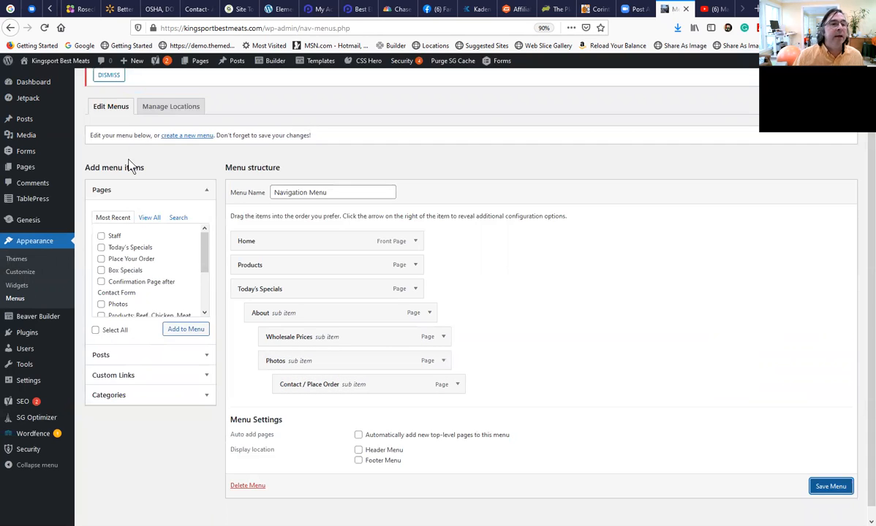
{"action": "left_click", "coordinate": [813, 485]}
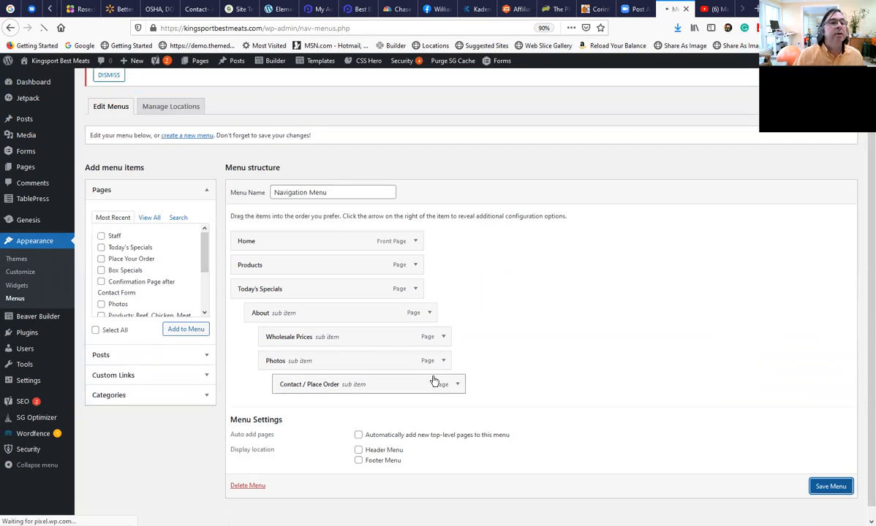
Visit the live home page and inspect the navigation bar and the submenu under Today's Specials.
{"action": "mouse_move", "coordinate": [62, 69]}
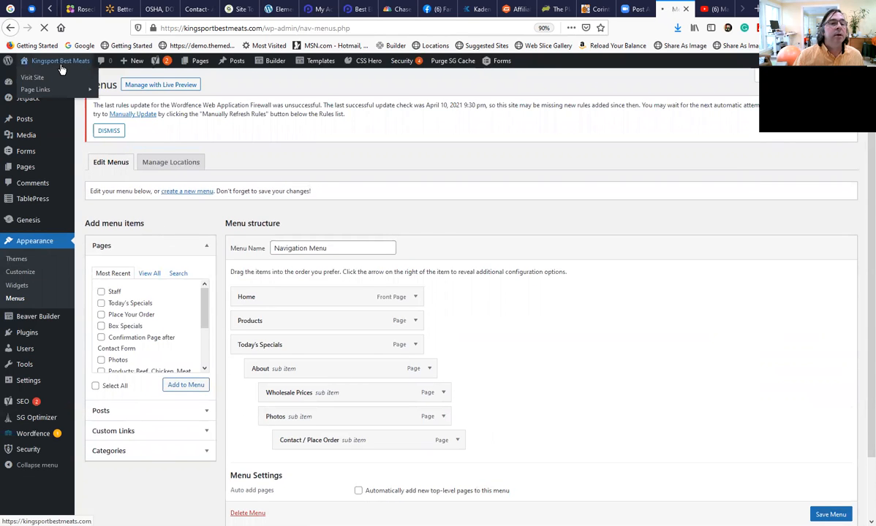
{"action": "left_click", "coordinate": [61, 69]}
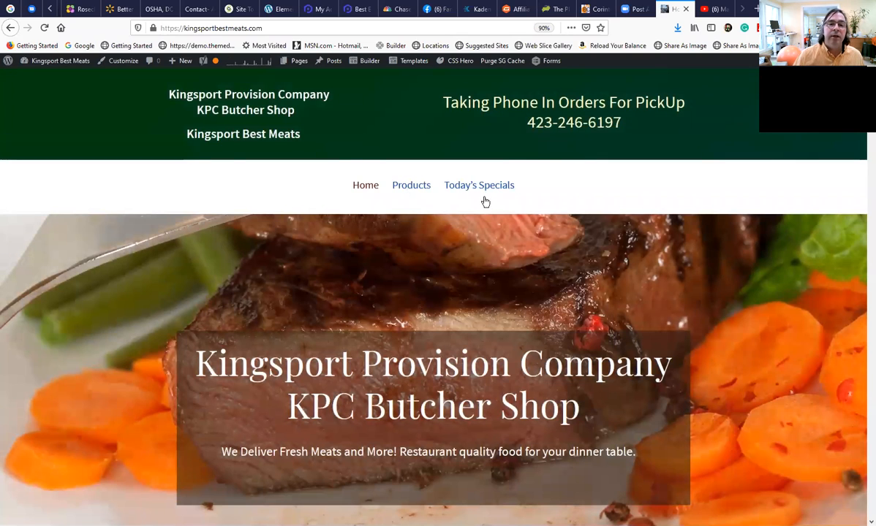
{"action": "mouse_move", "coordinate": [483, 192]}
{"action": "mouse_move", "coordinate": [457, 215]}
{"action": "mouse_move", "coordinate": [582, 245]}
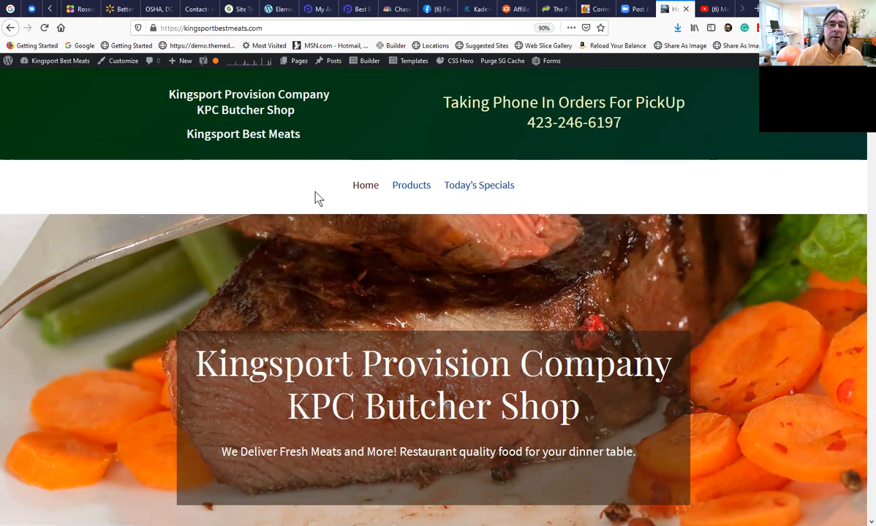
{"action": "mouse_move", "coordinate": [454, 187]}
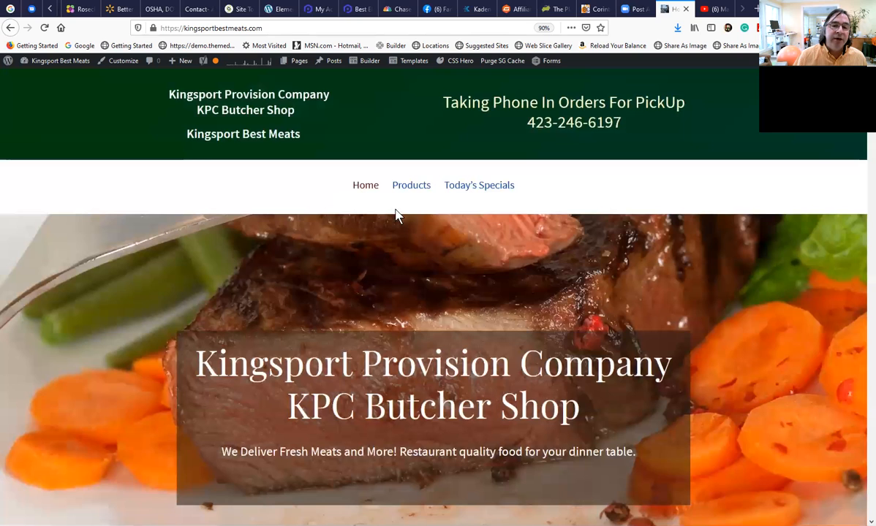
Rearrange the Navigation Menu as top-level items: Home, Products, About, Wholesale Prices, Photos, Today's Specials, Contact / Place Order.
{"action": "mouse_move", "coordinate": [61, 68]}
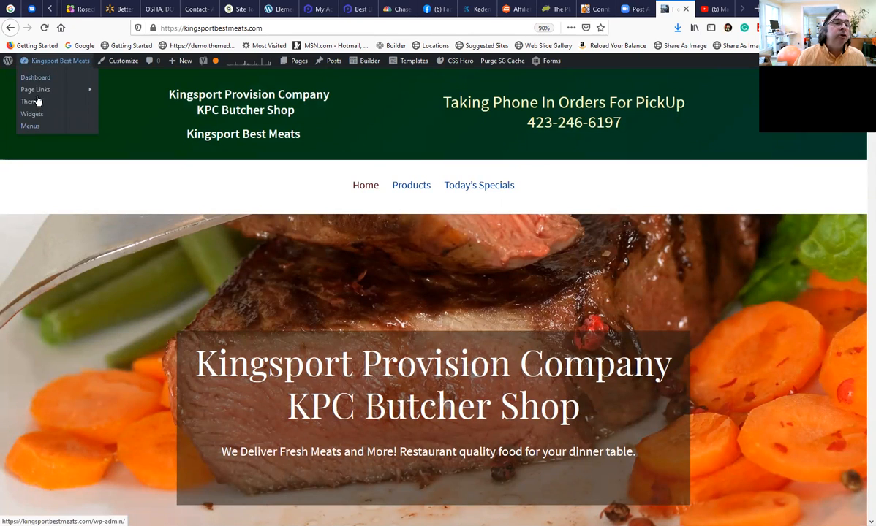
{"action": "left_click", "coordinate": [40, 127]}
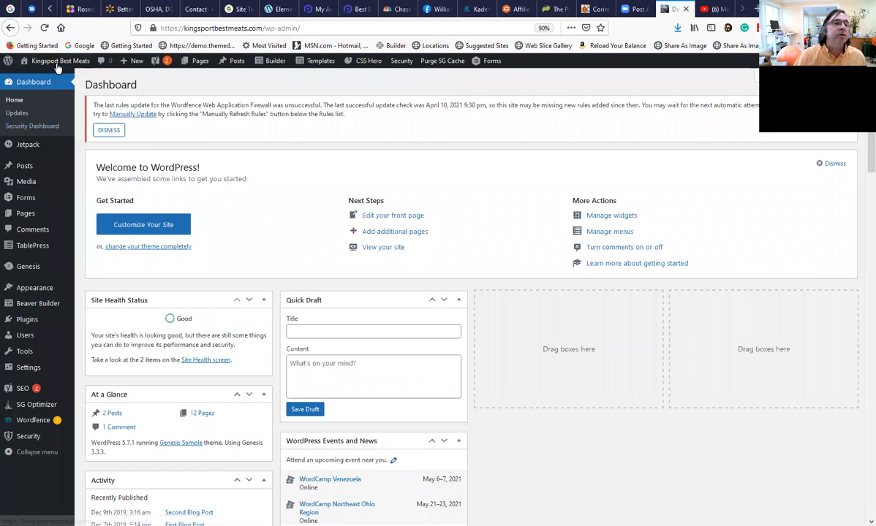
{"action": "mouse_move", "coordinate": [58, 292]}
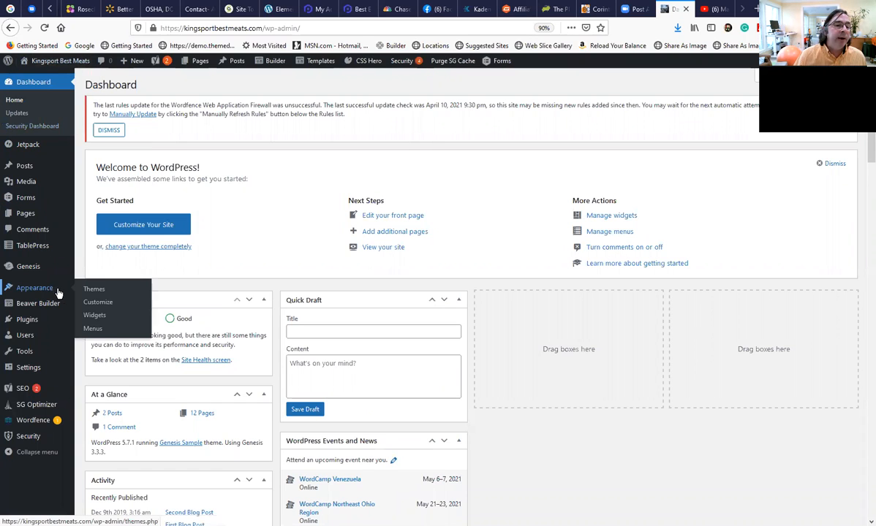
{"action": "left_click", "coordinate": [98, 332]}
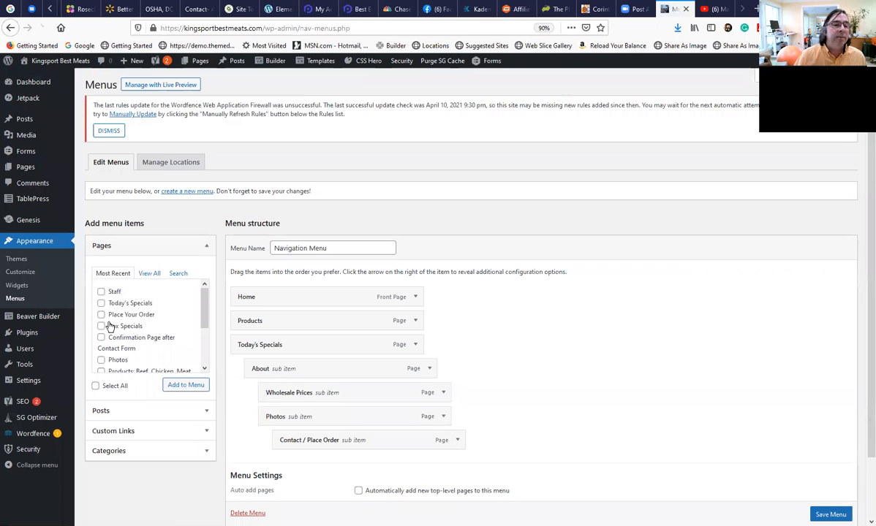
{"action": "left_click_drag", "start_coordinate": [296, 444], "coordinate": [256, 319]}
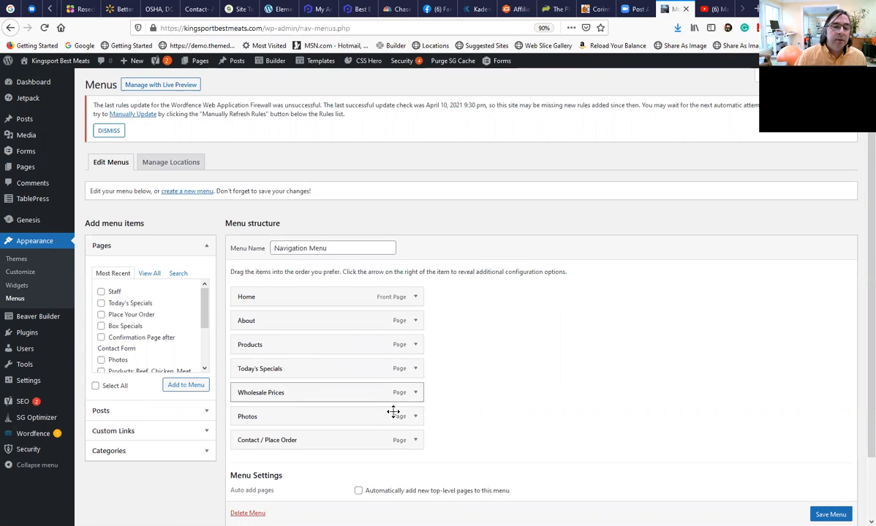
{"action": "left_click_drag", "start_coordinate": [311, 414], "coordinate": [313, 370]}
{"action": "left_click_drag", "start_coordinate": [311, 417], "coordinate": [304, 328]}
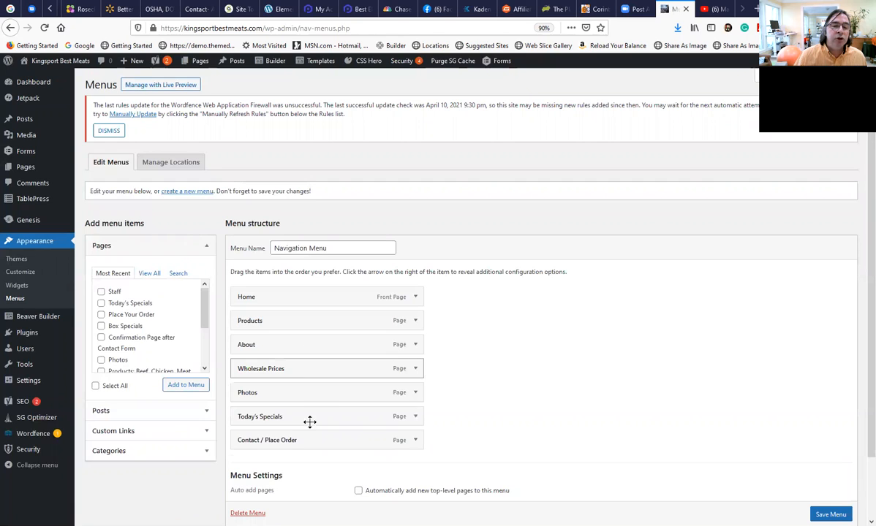
Add the Staff page to the Navigation Menu as a sub item of Contact / Place Order and save the menu.
{"action": "scroll", "coordinate": [299, 441], "scroll_direction": "down", "scroll_amount": 1}
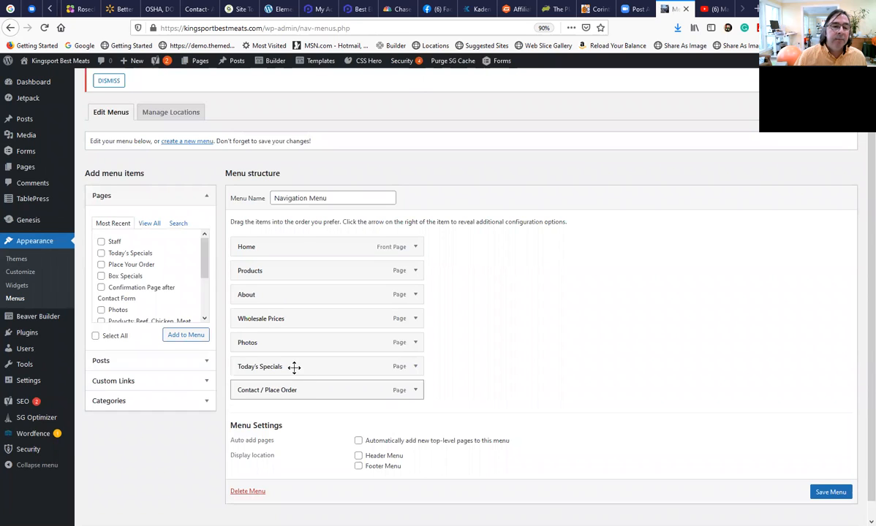
{"action": "scroll", "coordinate": [131, 300], "scroll_direction": "down", "scroll_amount": 3}
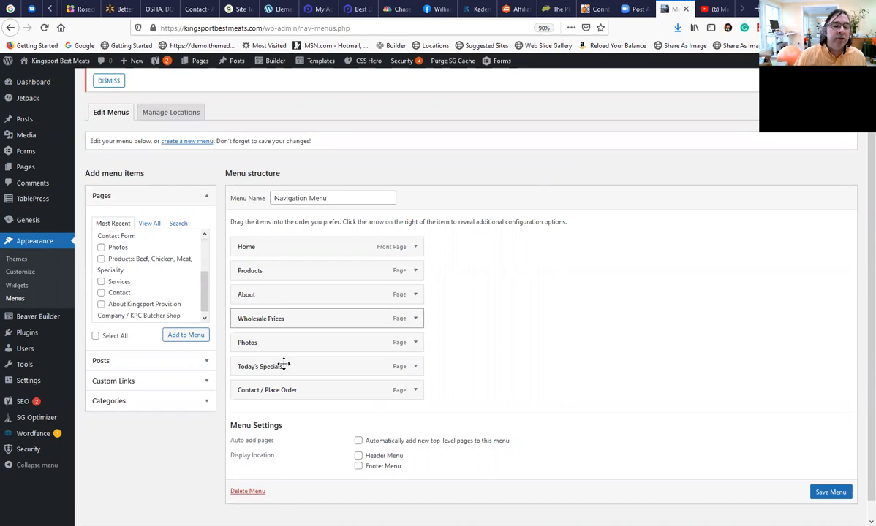
{"action": "scroll", "coordinate": [234, 333], "scroll_direction": "up", "scroll_amount": 1}
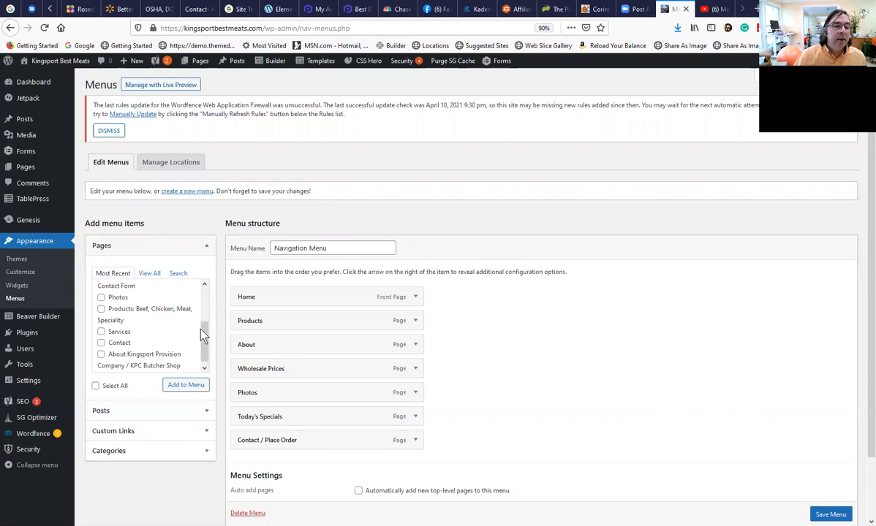
{"action": "scroll", "coordinate": [141, 307], "scroll_direction": "up", "scroll_amount": 3}
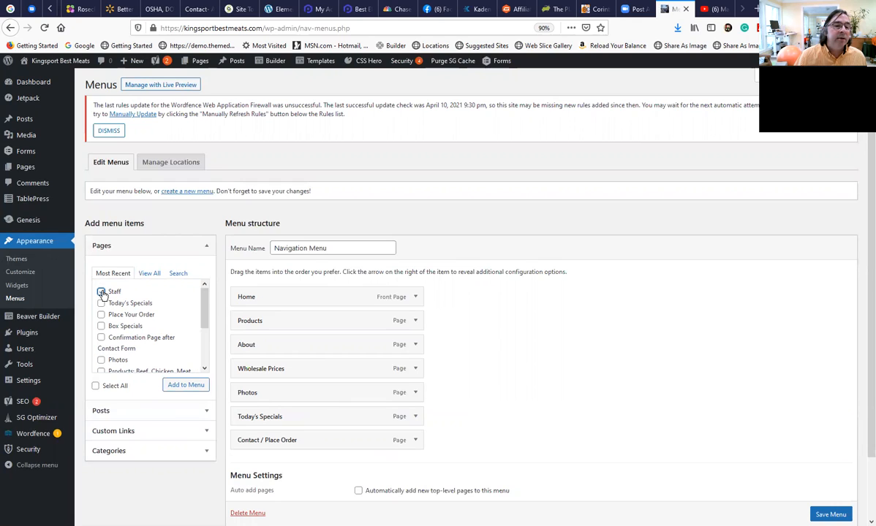
{"action": "left_click", "coordinate": [183, 387]}
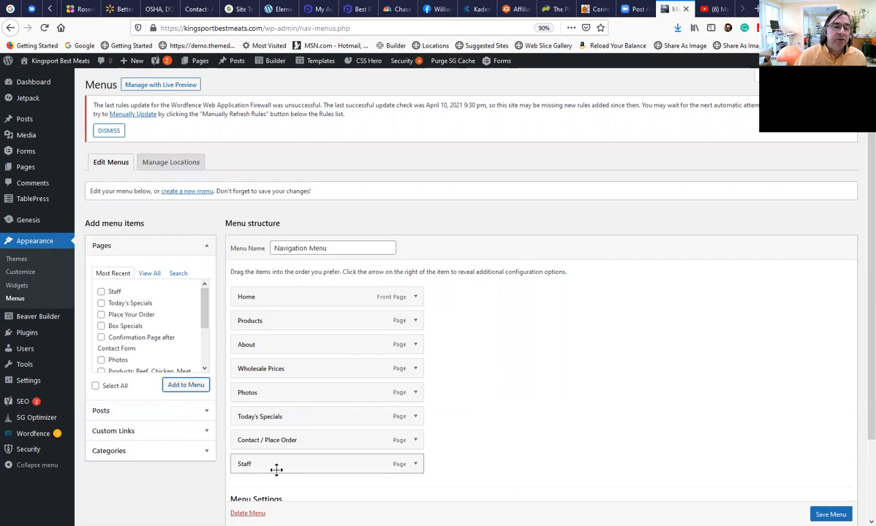
{"action": "left_click_drag", "start_coordinate": [284, 470], "coordinate": [316, 468]}
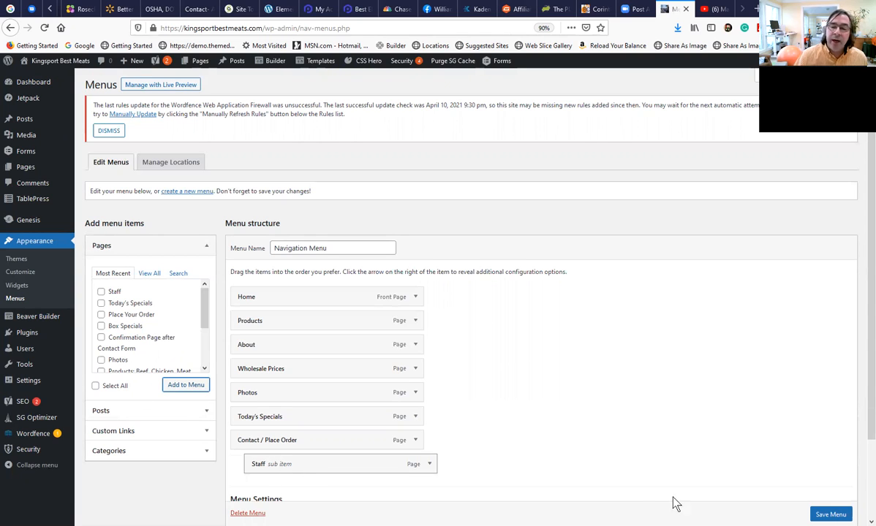
{"action": "left_click", "coordinate": [831, 514]}
{"action": "scroll", "coordinate": [731, 476], "scroll_direction": "down", "scroll_amount": 1}
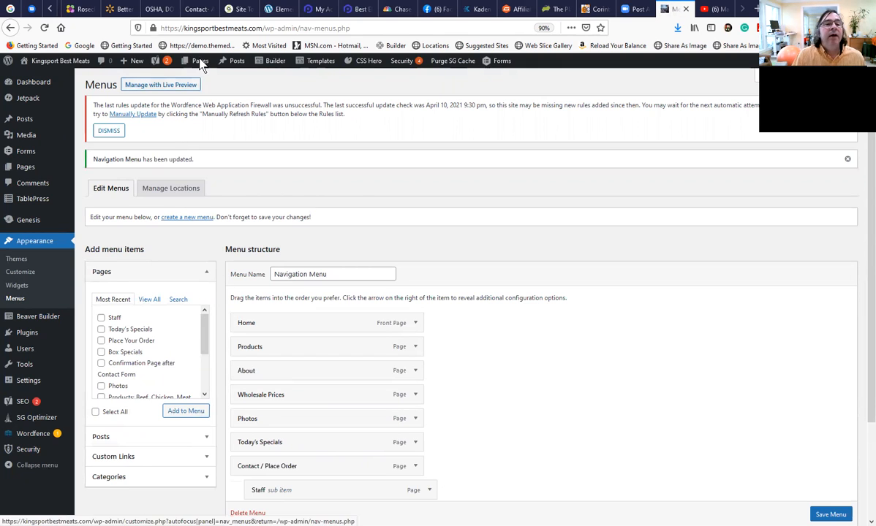
Start a new page and title it "Kingsport FunFest Specials".
{"action": "mouse_move", "coordinate": [135, 62]}
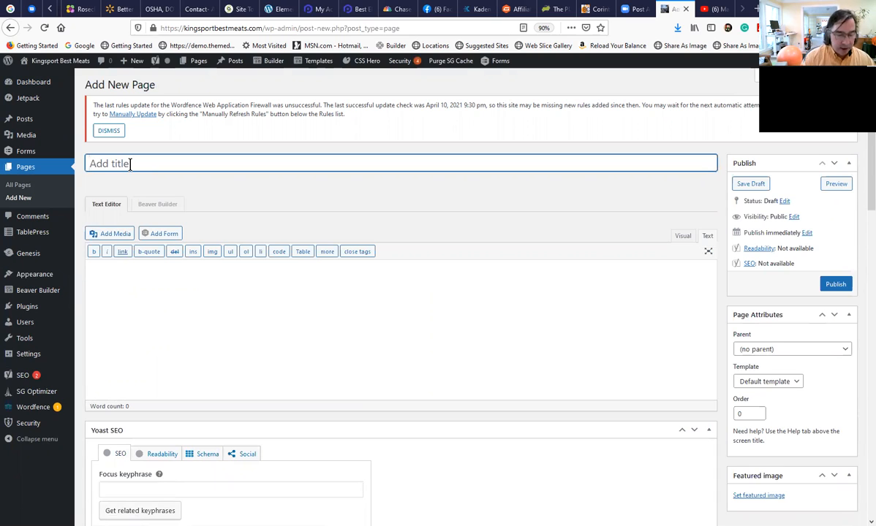
{"action": "type", "text": "K"}
{"action": "key", "text": "BackSpace"}
{"action": "type", "text": "Kg"}
{"action": "key", "text": "BackSpace"}
{"action": "type", "text": "ingsport FunFest Specials"}
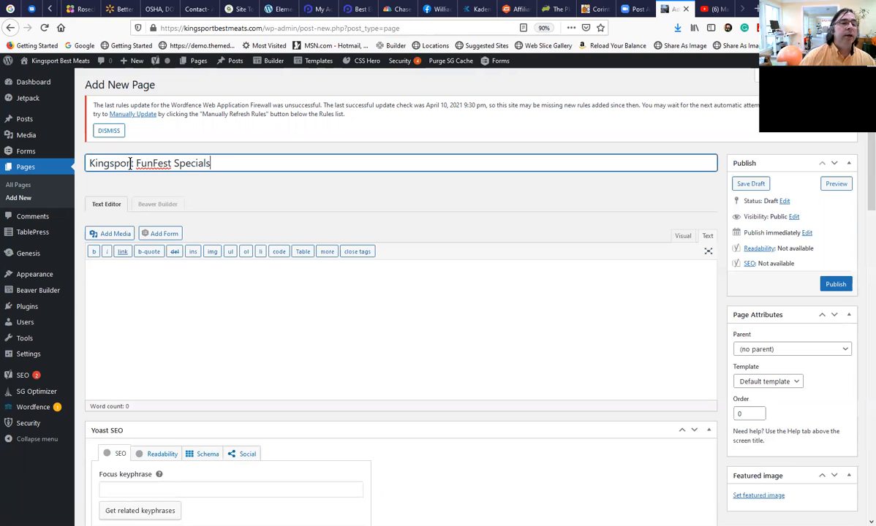
{"action": "scroll", "coordinate": [249, 328], "scroll_direction": "down", "scroll_amount": 4}
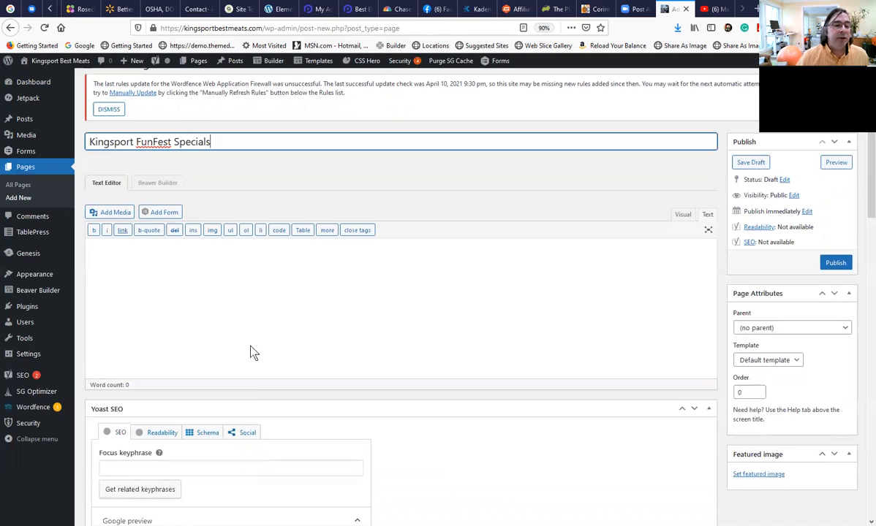
{"action": "scroll", "coordinate": [175, 212], "scroll_direction": "up", "scroll_amount": 4}
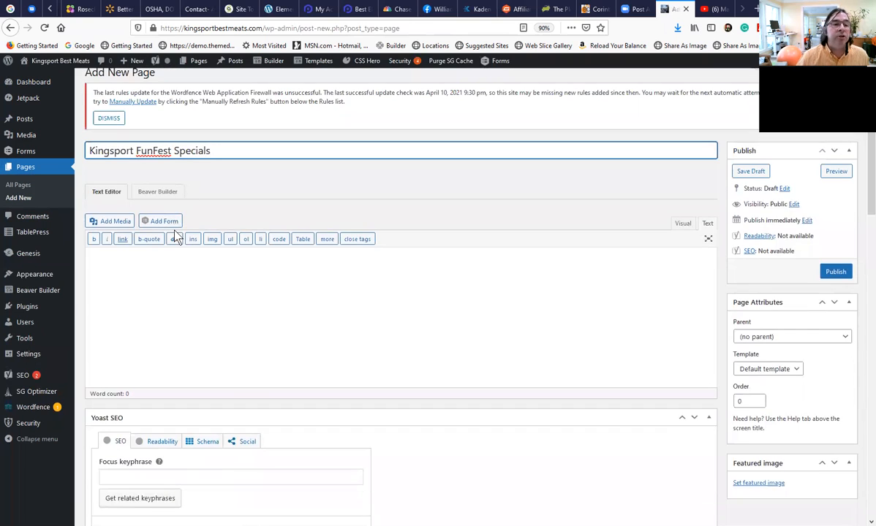
Set the Yoast SEO focus keyphrase to "FunFest" and the meta description to "FunFest Kingsport".
{"action": "scroll", "coordinate": [157, 308], "scroll_direction": "down", "scroll_amount": 2}
{"action": "scroll", "coordinate": [154, 346], "scroll_direction": "down", "scroll_amount": 3}
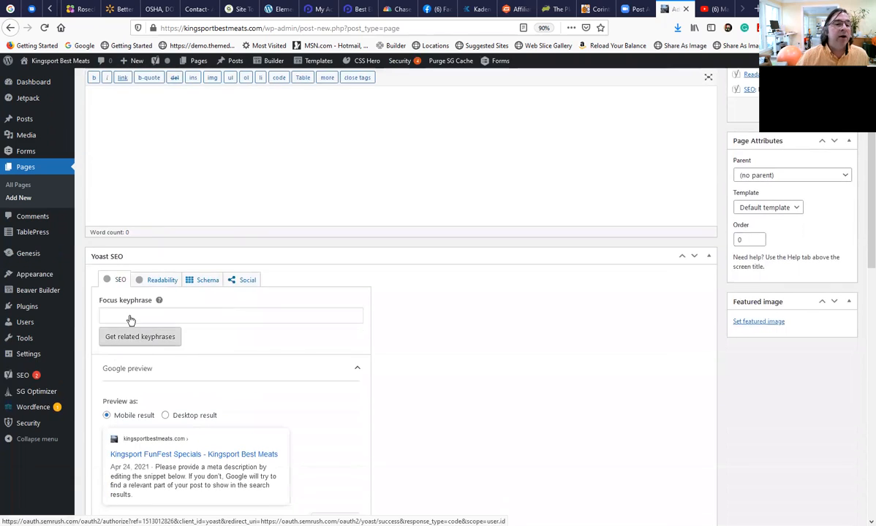
{"action": "left_click", "coordinate": [124, 313]}
{"action": "type", "text": "FunFest"}
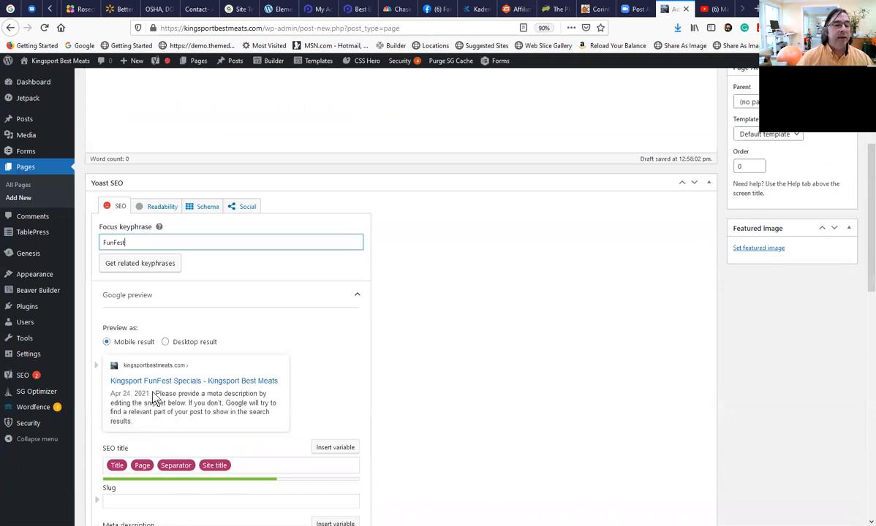
{"action": "scroll", "coordinate": [139, 398], "scroll_direction": "down", "scroll_amount": 3}
{"action": "scroll", "coordinate": [159, 387], "scroll_direction": "down", "scroll_amount": 3}
{"action": "left_click", "coordinate": [158, 413]}
{"action": "type", "text": "FunF"}
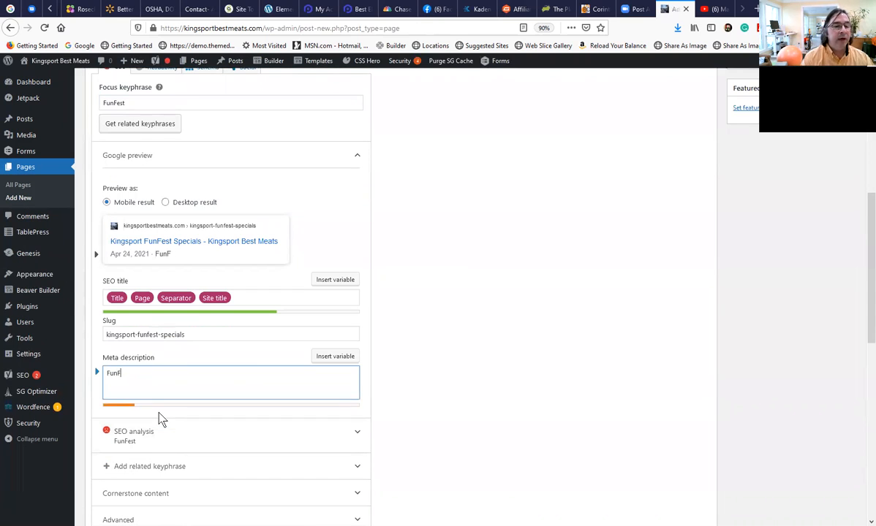
{"action": "type", "text": "est Kingsport"}
Publish the Kingsport FunFest Specials page and open it in Beaver Builder.
{"action": "scroll", "coordinate": [168, 351], "scroll_direction": "up", "scroll_amount": 5}
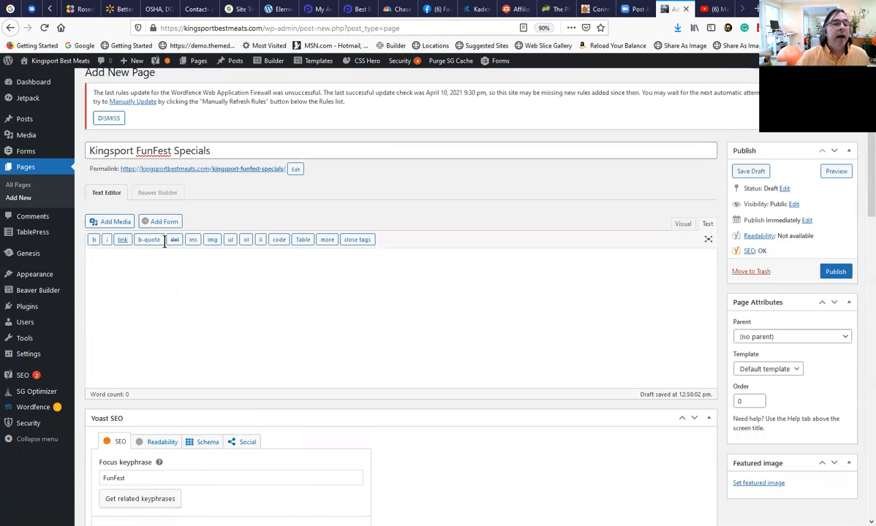
{"action": "scroll", "coordinate": [162, 202], "scroll_direction": "up", "scroll_amount": 1}
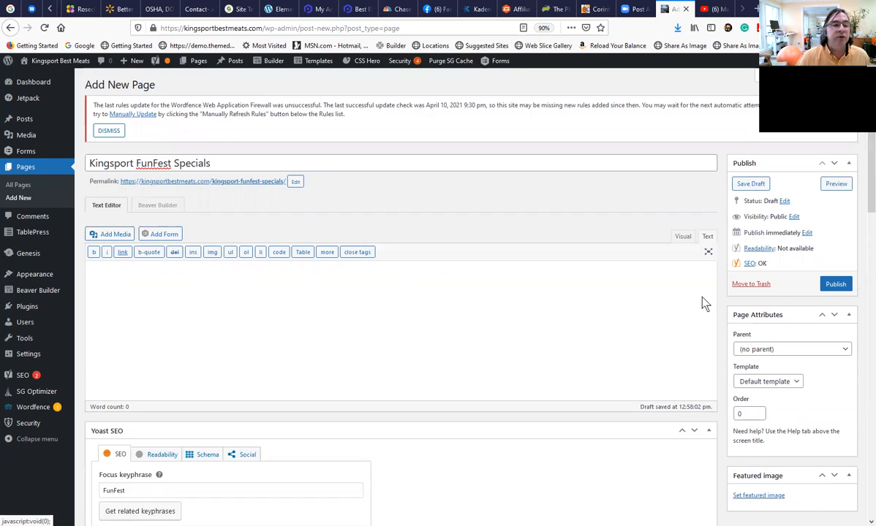
{"action": "left_click", "coordinate": [160, 204]}
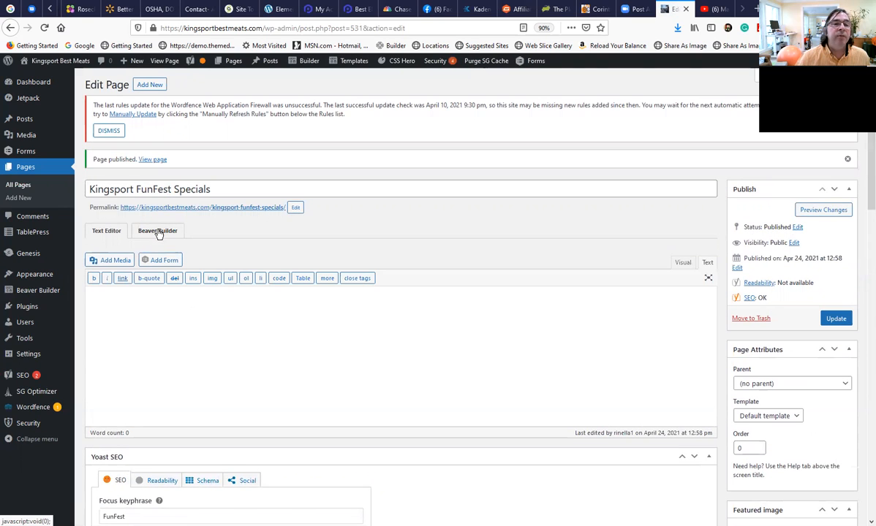
{"action": "mouse_move", "coordinate": [306, 61]}
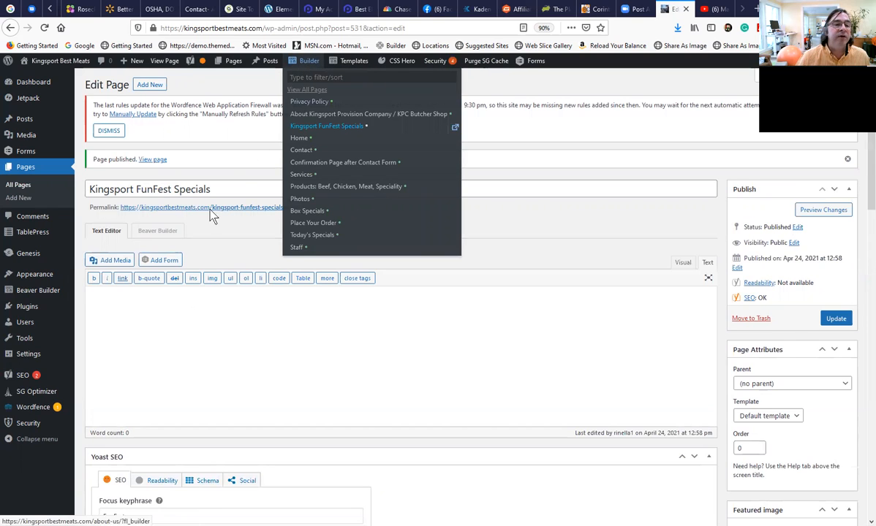
{"action": "left_click", "coordinate": [157, 230]}
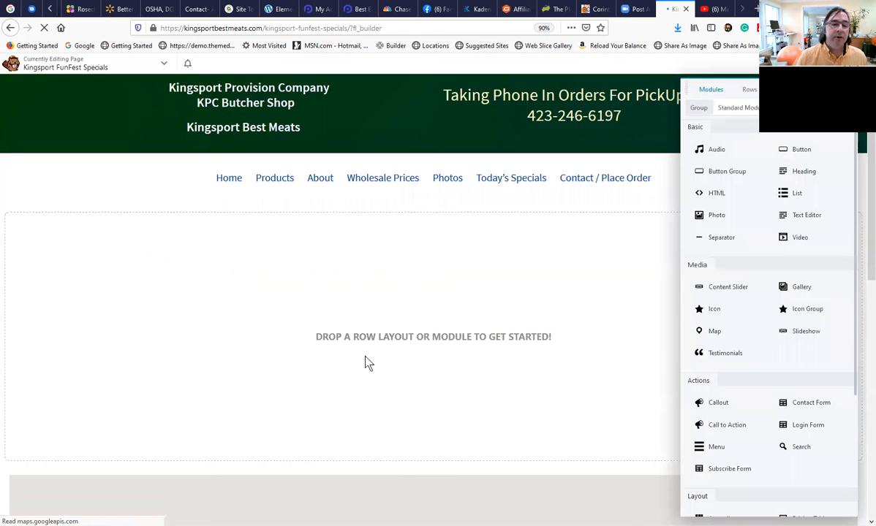
Examine the page's empty layout area between the site header and the map and contact footer.
{"action": "scroll", "coordinate": [367, 364], "scroll_direction": "down", "scroll_amount": 2}
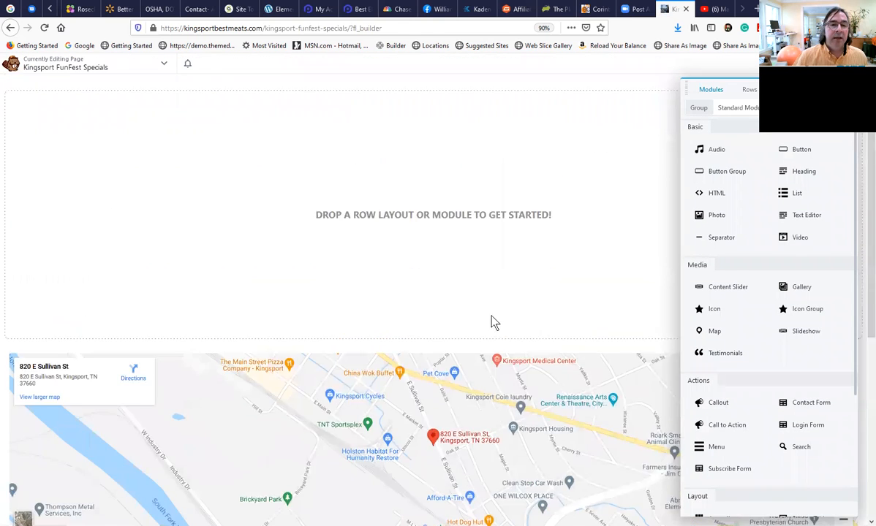
{"action": "scroll", "coordinate": [430, 303], "scroll_direction": "up", "scroll_amount": 2}
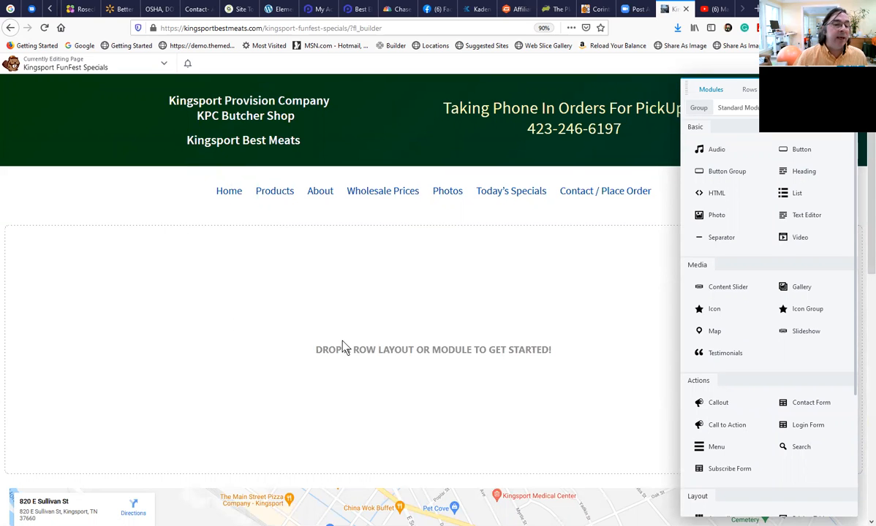
{"action": "scroll", "coordinate": [342, 346], "scroll_direction": "down", "scroll_amount": 3}
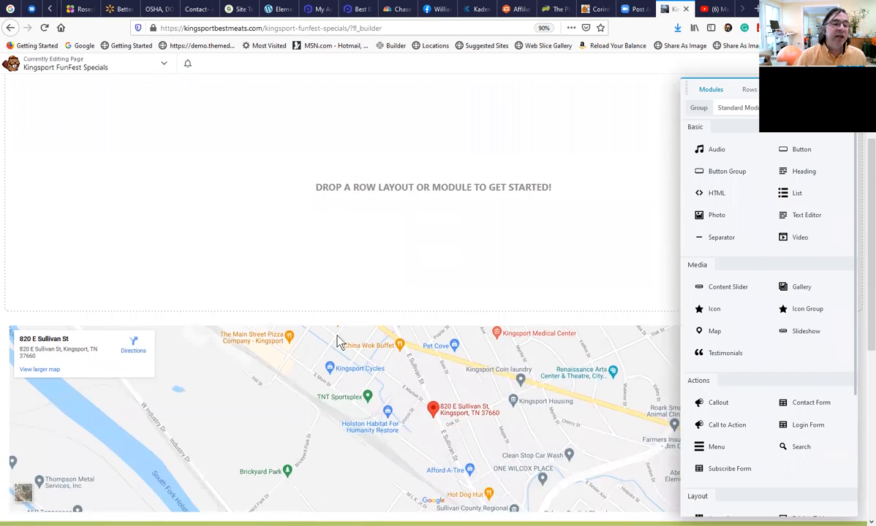
{"action": "scroll", "coordinate": [337, 342], "scroll_direction": "down", "scroll_amount": 3}
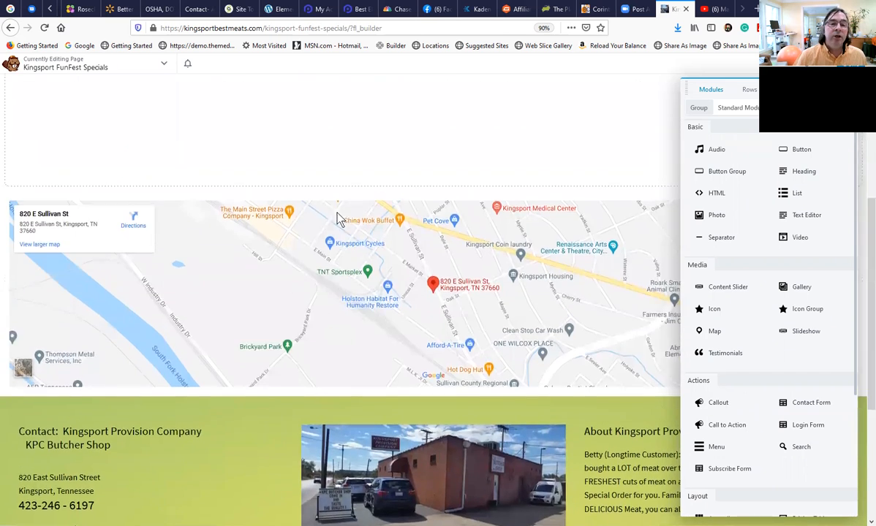
{"action": "scroll", "coordinate": [338, 218], "scroll_direction": "up", "scroll_amount": 5}
{"action": "scroll", "coordinate": [294, 453], "scroll_direction": "down", "scroll_amount": 3}
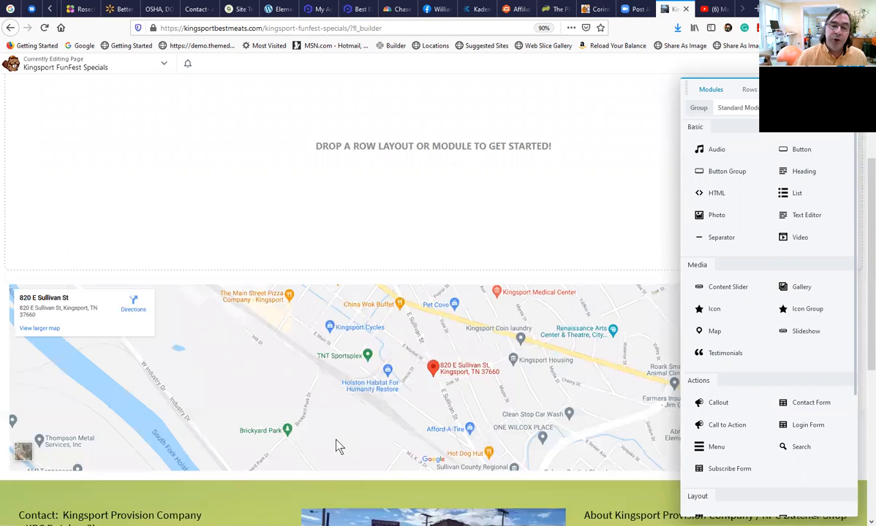
{"action": "scroll", "coordinate": [329, 395], "scroll_direction": "up", "scroll_amount": 4}
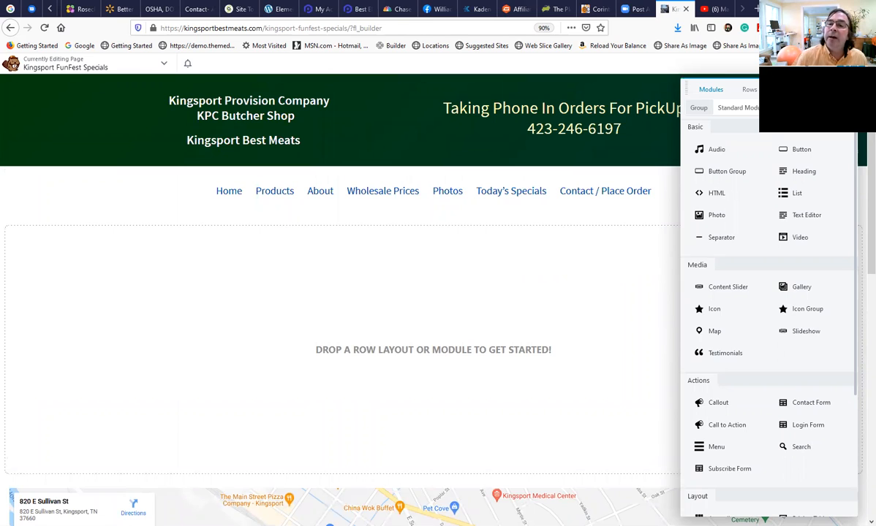
Apply the Our Team template with three-column staff photos from the Content Pages group to the empty page.
{"action": "left_click", "coordinate": [791, 89]}
{"action": "left_click", "coordinate": [753, 108]}
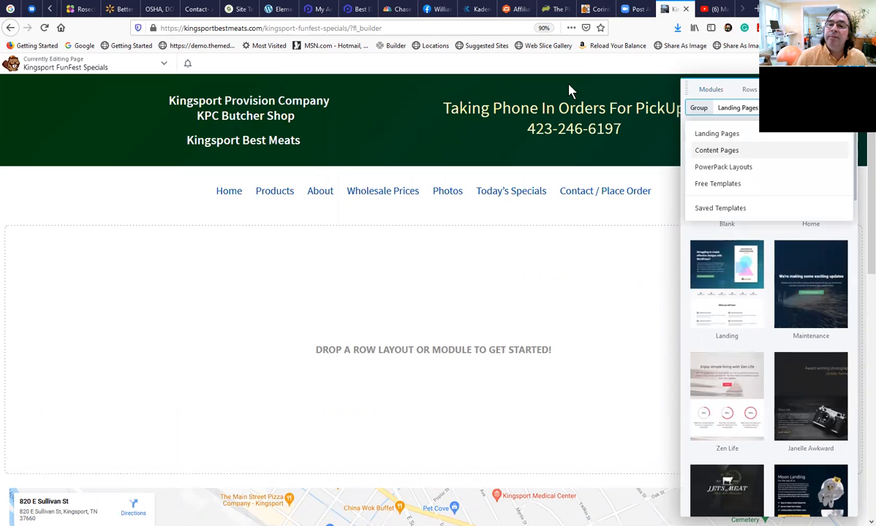
{"action": "left_click", "coordinate": [726, 152]}
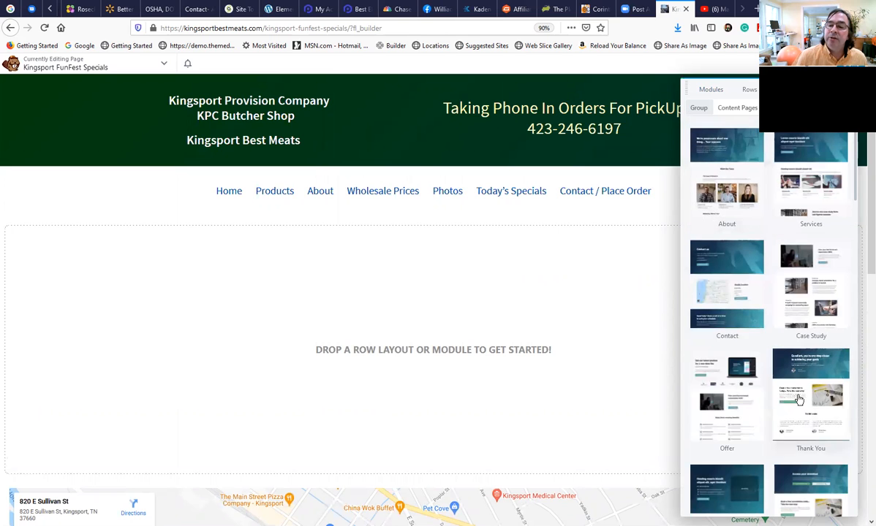
{"action": "scroll", "coordinate": [772, 381], "scroll_direction": "down", "scroll_amount": 6}
{"action": "scroll", "coordinate": [774, 383], "scroll_direction": "down", "scroll_amount": 6}
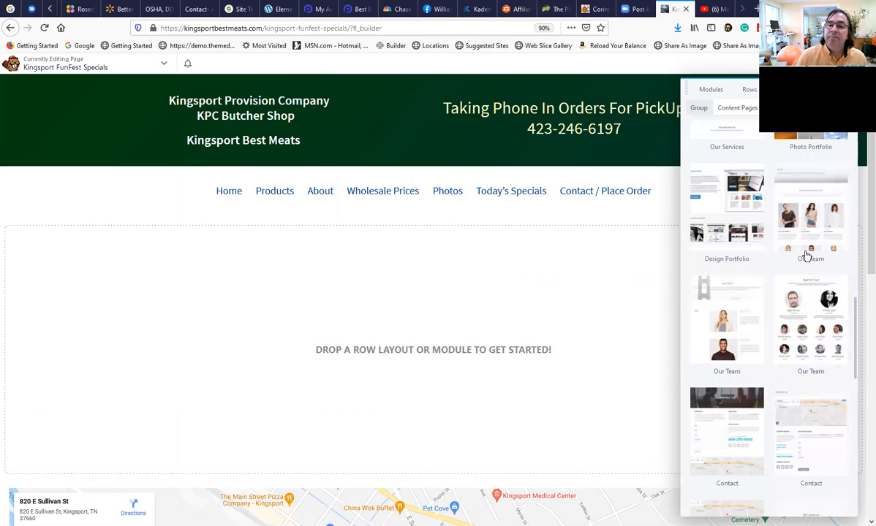
{"action": "left_click", "coordinate": [797, 231]}
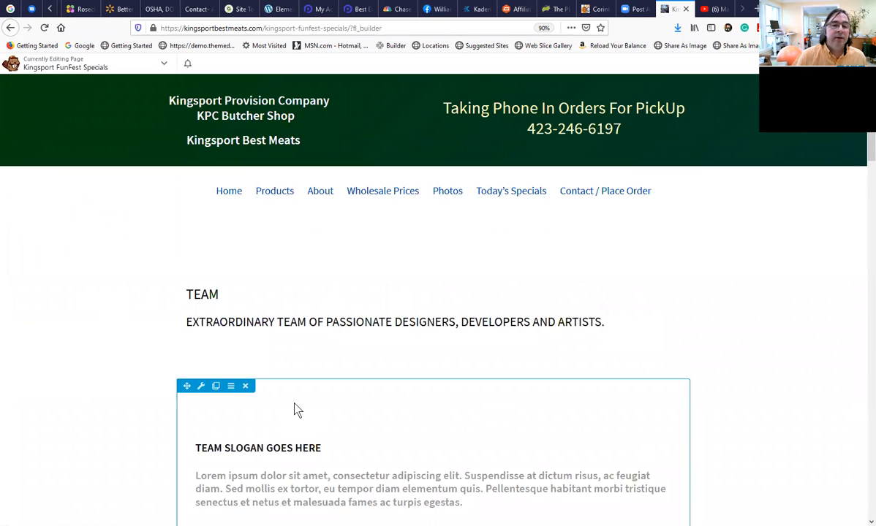
Review the applied template's heading, slogan, team photo rows, icon section and closing call to action.
{"action": "scroll", "coordinate": [282, 400], "scroll_direction": "down", "scroll_amount": 3}
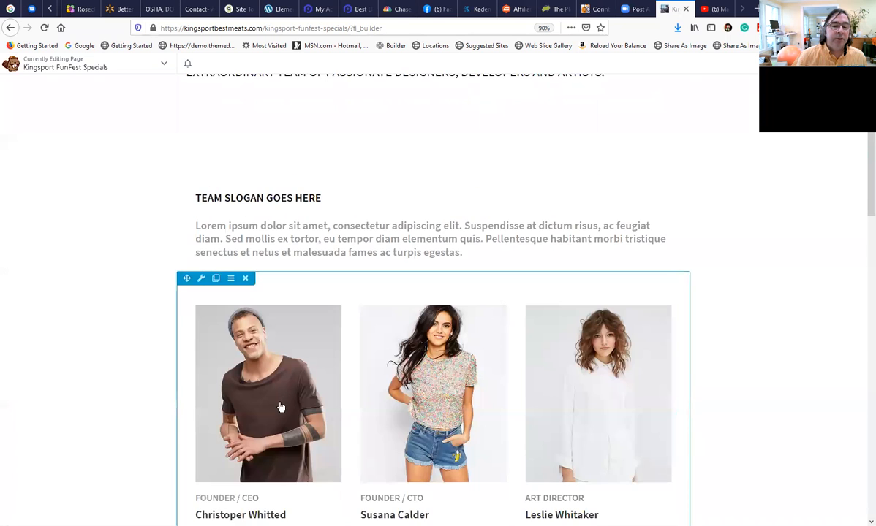
{"action": "scroll", "coordinate": [280, 407], "scroll_direction": "down", "scroll_amount": 5}
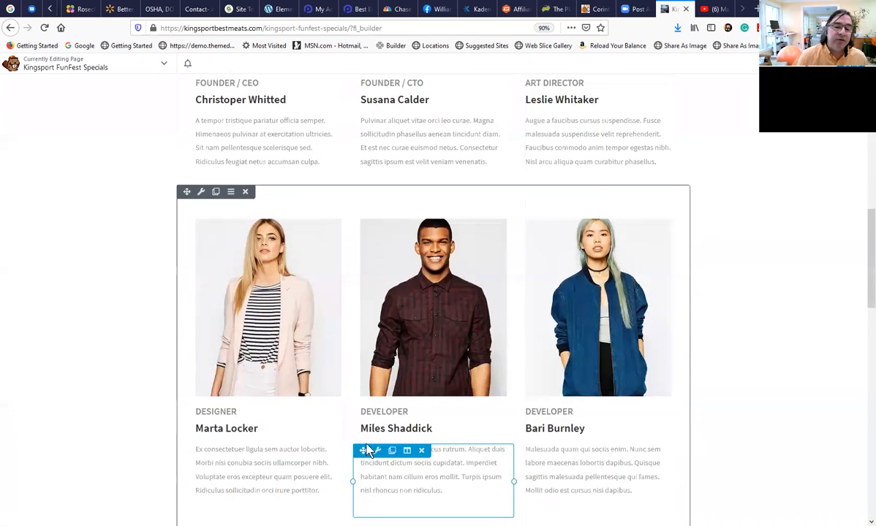
{"action": "scroll", "coordinate": [366, 450], "scroll_direction": "down", "scroll_amount": 6}
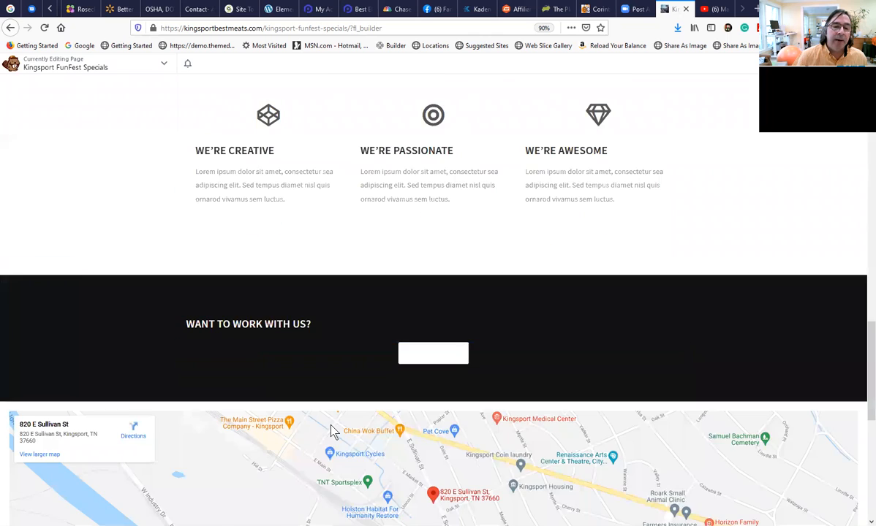
{"action": "scroll", "coordinate": [303, 417], "scroll_direction": "down", "scroll_amount": 3}
{"action": "scroll", "coordinate": [229, 413], "scroll_direction": "down", "scroll_amount": 2}
{"action": "scroll", "coordinate": [240, 421], "scroll_direction": "up", "scroll_amount": 8}
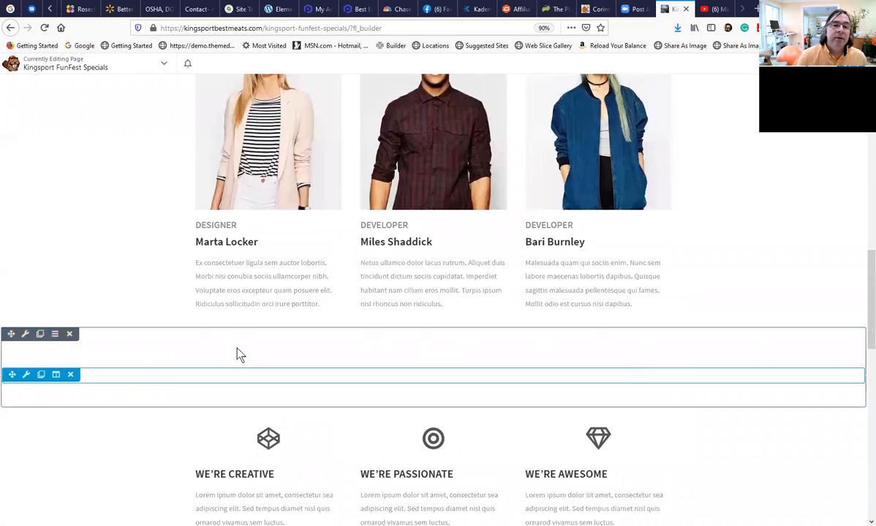
{"action": "scroll", "coordinate": [238, 355], "scroll_direction": "up", "scroll_amount": 10}
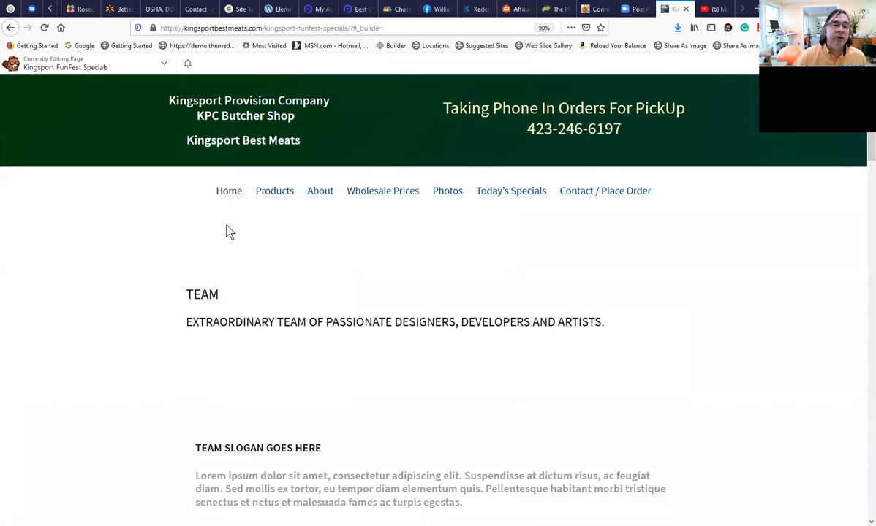
{"action": "scroll", "coordinate": [368, 436], "scroll_direction": "down", "scroll_amount": 1}
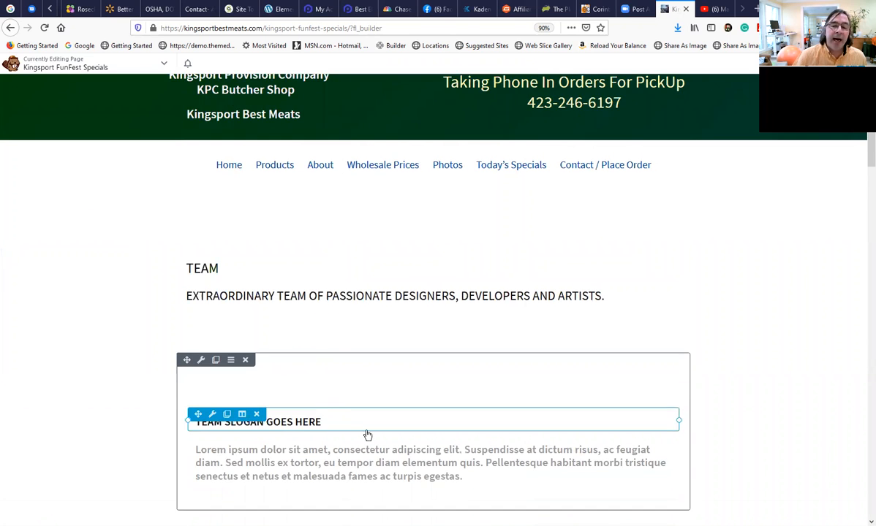
{"action": "scroll", "coordinate": [367, 436], "scroll_direction": "down", "scroll_amount": 2}
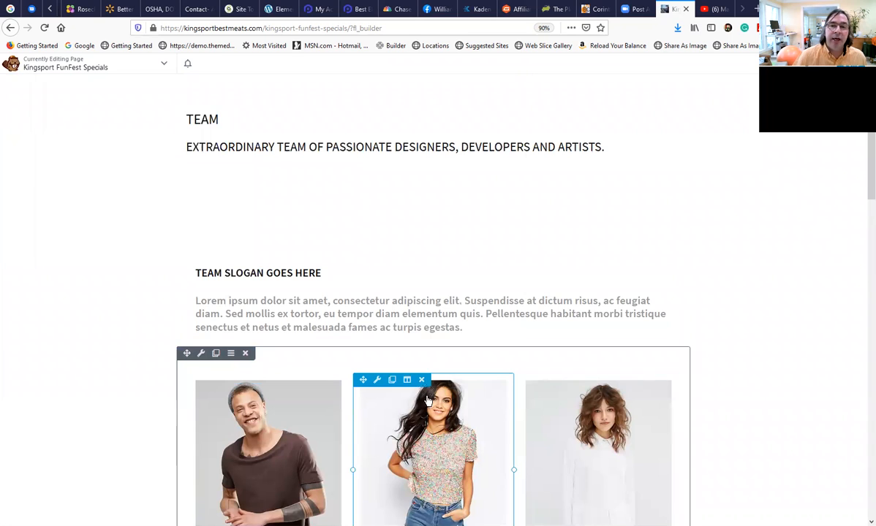
Finish editing the Kingsport FunFest Specials layout and publish it.
{"action": "scroll", "coordinate": [428, 401], "scroll_direction": "up", "scroll_amount": 2}
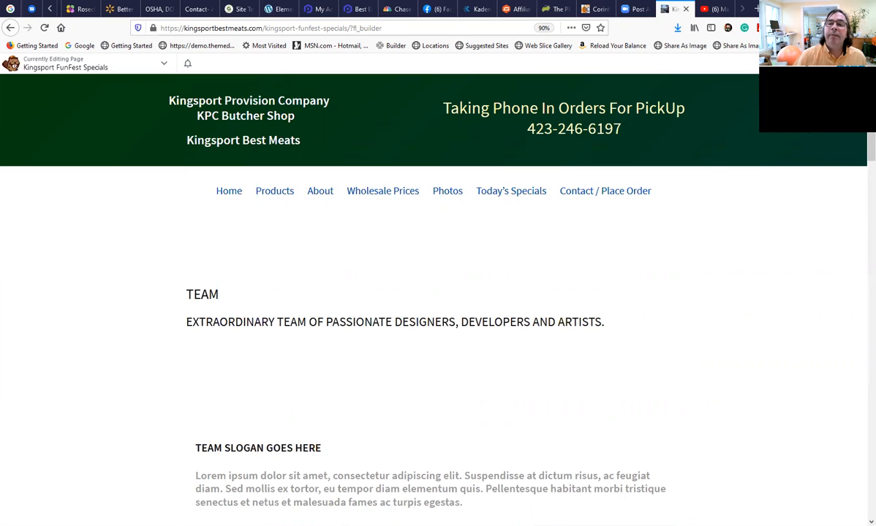
{"action": "left_click", "coordinate": [845, 64]}
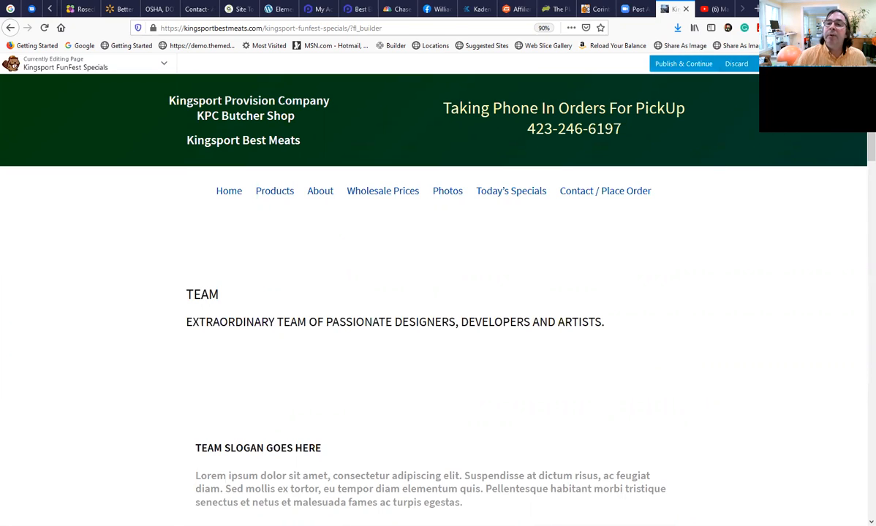
{"action": "left_click", "coordinate": [816, 64]}
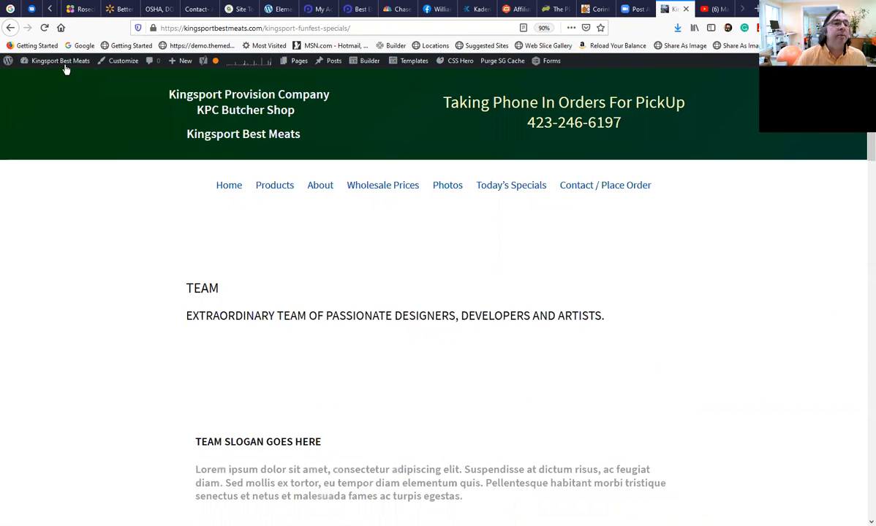
Add the Kingsport FunFest Specials page to the end of the Navigation Menu as a top-level item and save the menu.
{"action": "mouse_move", "coordinate": [65, 67]}
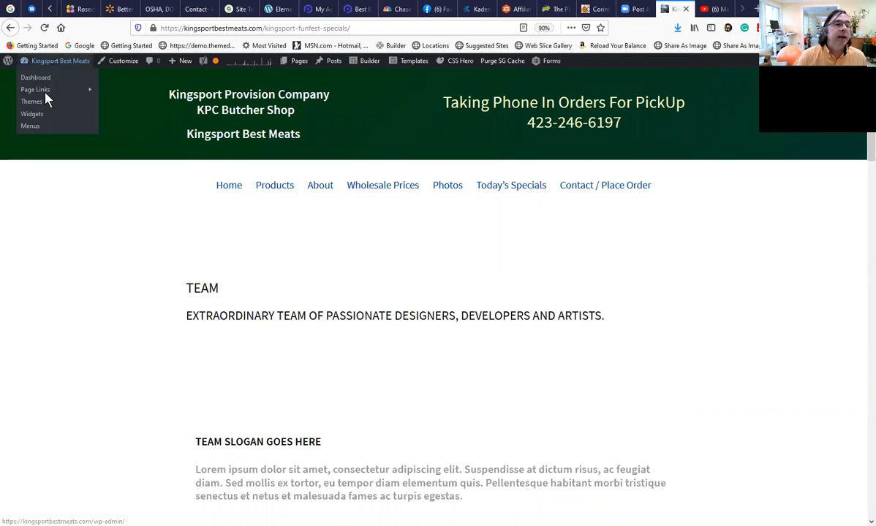
{"action": "left_click", "coordinate": [32, 126]}
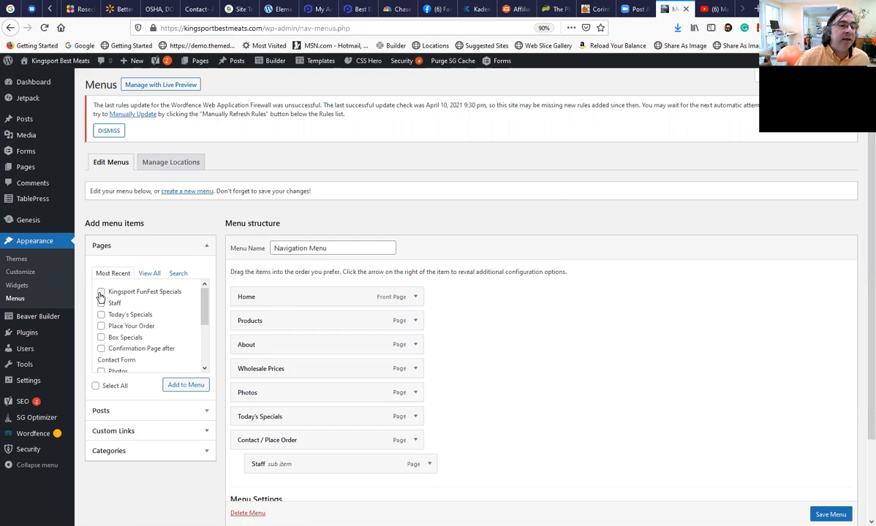
{"action": "left_click", "coordinate": [190, 385]}
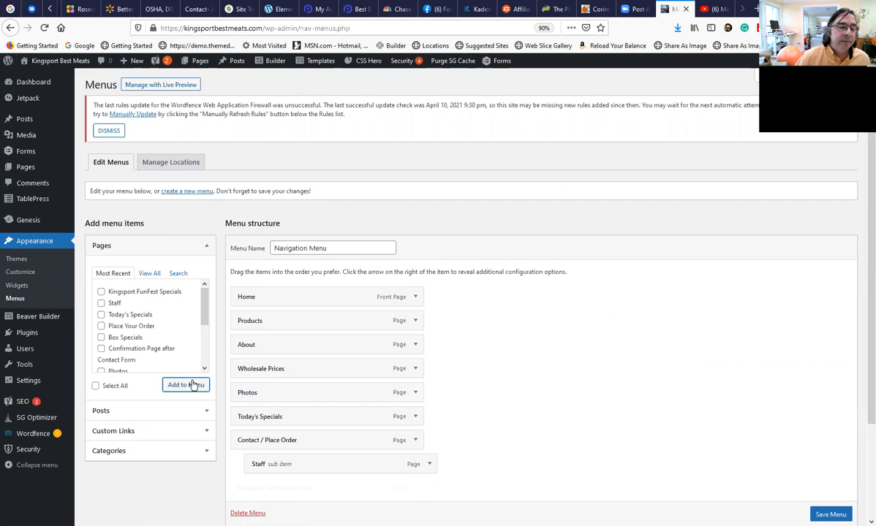
{"action": "scroll", "coordinate": [278, 446], "scroll_direction": "down", "scroll_amount": 1}
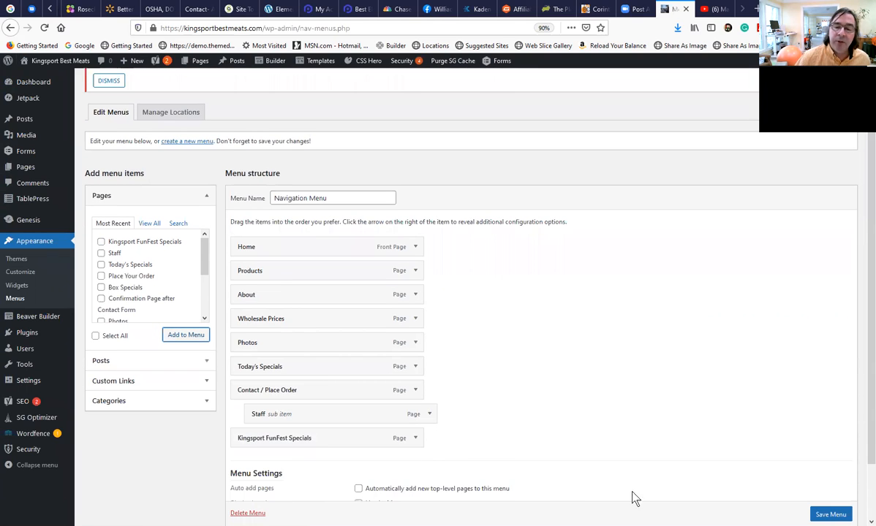
{"action": "left_click", "coordinate": [830, 514]}
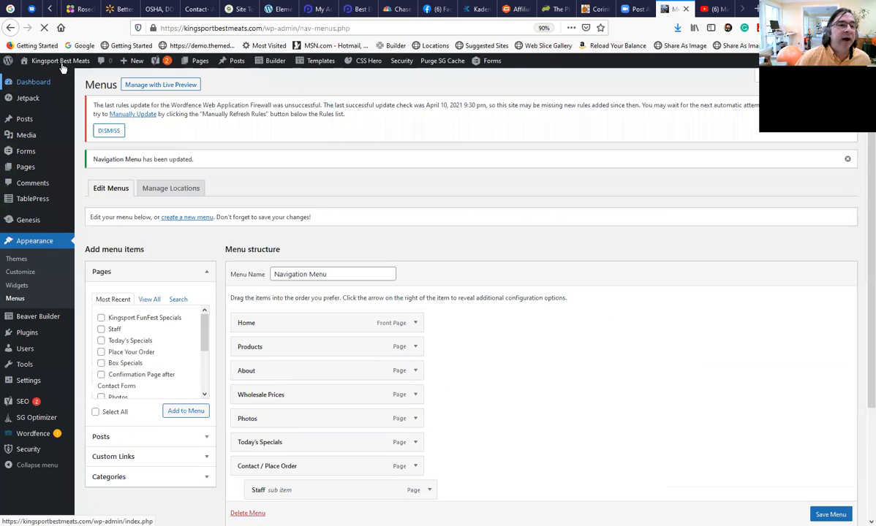
Open the site's Home page in the page builder and open the "We are OPEN" text module beside the meat photo.
{"action": "mouse_move", "coordinate": [61, 66]}
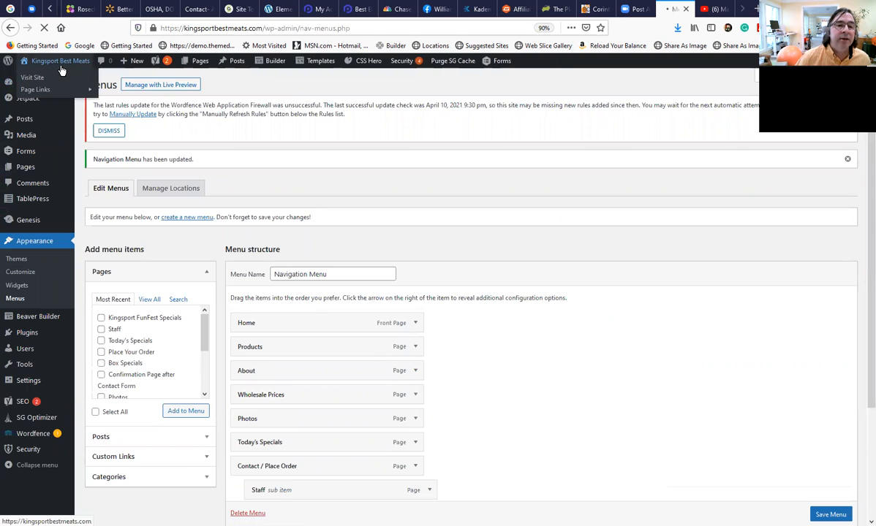
{"action": "left_click", "coordinate": [62, 64]}
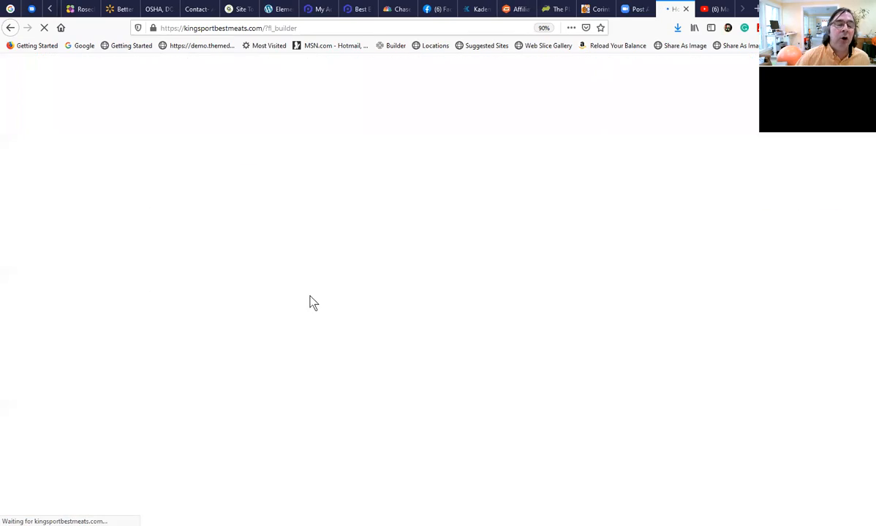
{"action": "scroll", "coordinate": [291, 307], "scroll_direction": "down", "scroll_amount": 5}
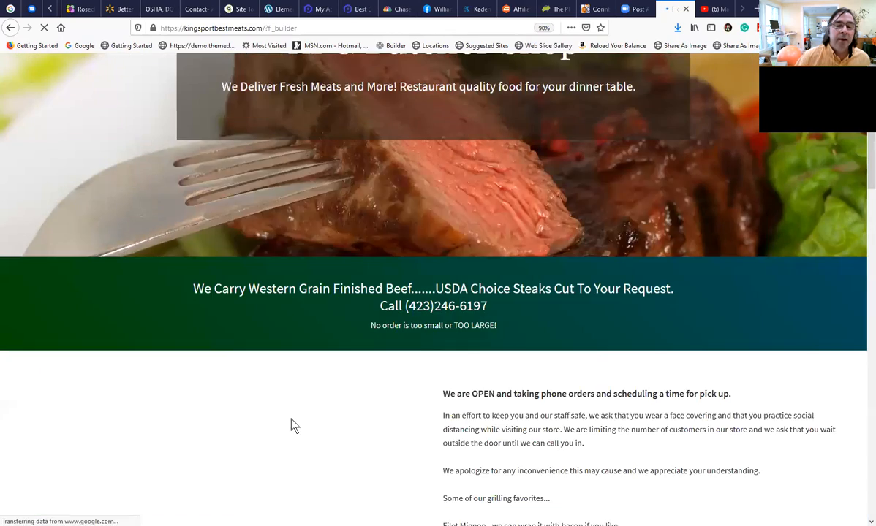
{"action": "scroll", "coordinate": [291, 426], "scroll_direction": "down", "scroll_amount": 3}
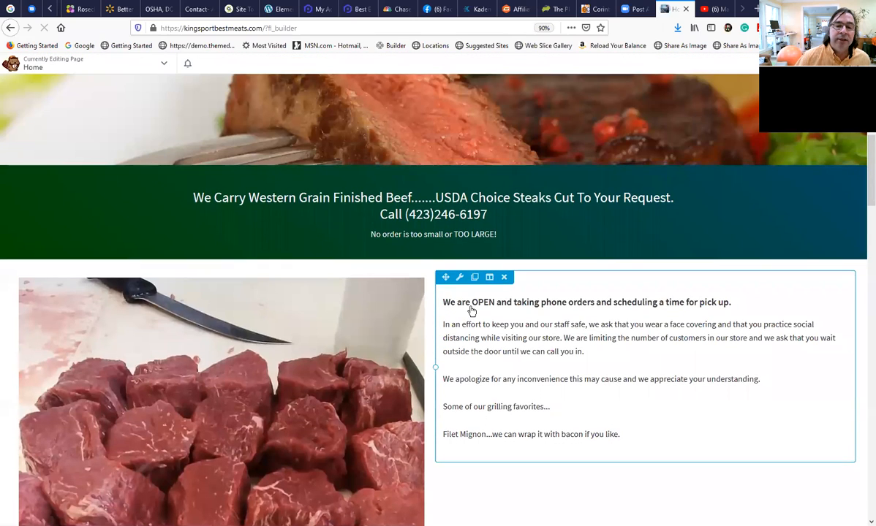
{"action": "left_click", "coordinate": [471, 311]}
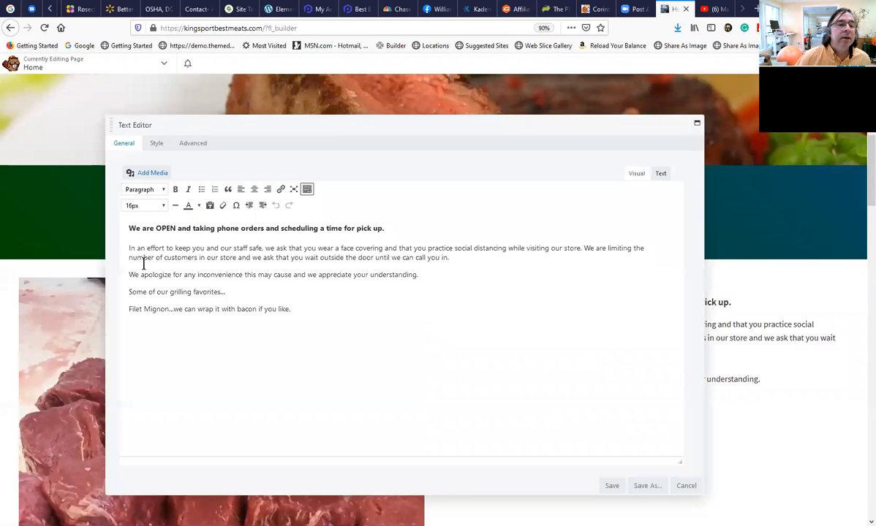
Link the "We are OPEN and taking phone orders" heading with "funfes" as the link address and save the text module.
{"action": "left_click_drag", "start_coordinate": [129, 229], "coordinate": [382, 231]}
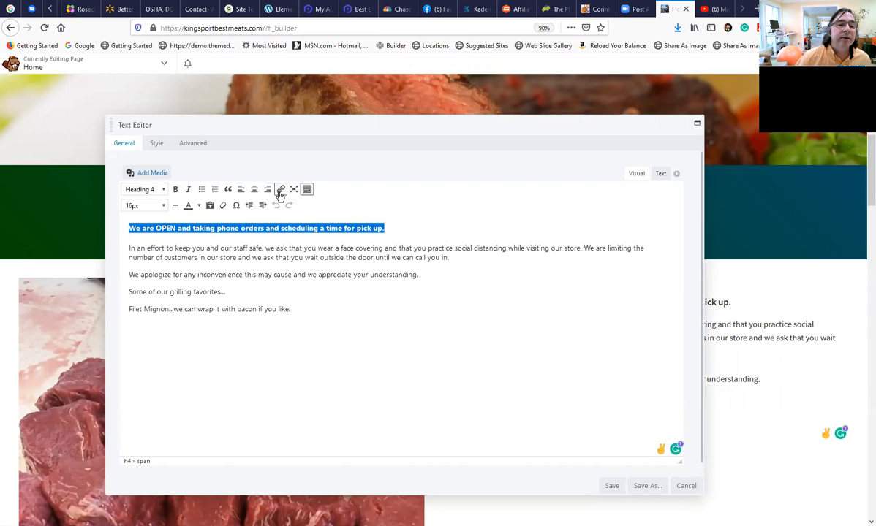
{"action": "left_click", "coordinate": [280, 192]}
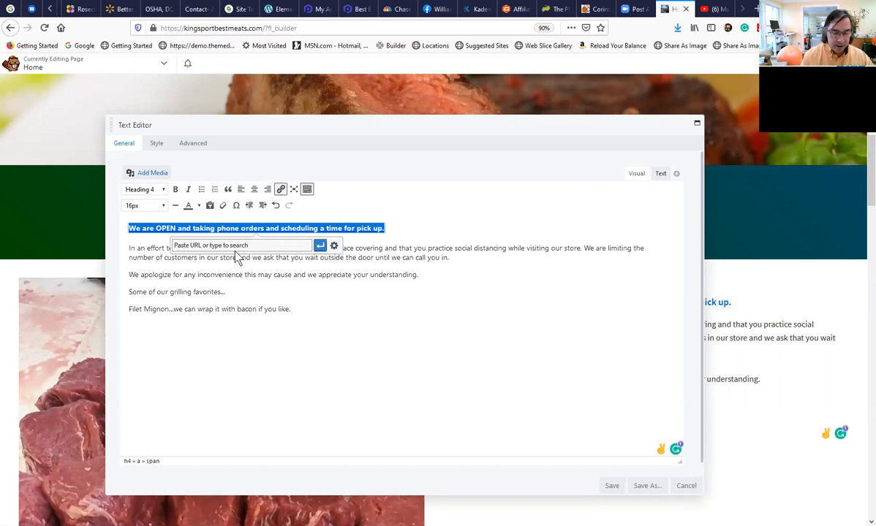
{"action": "type", "text": "funfes"}
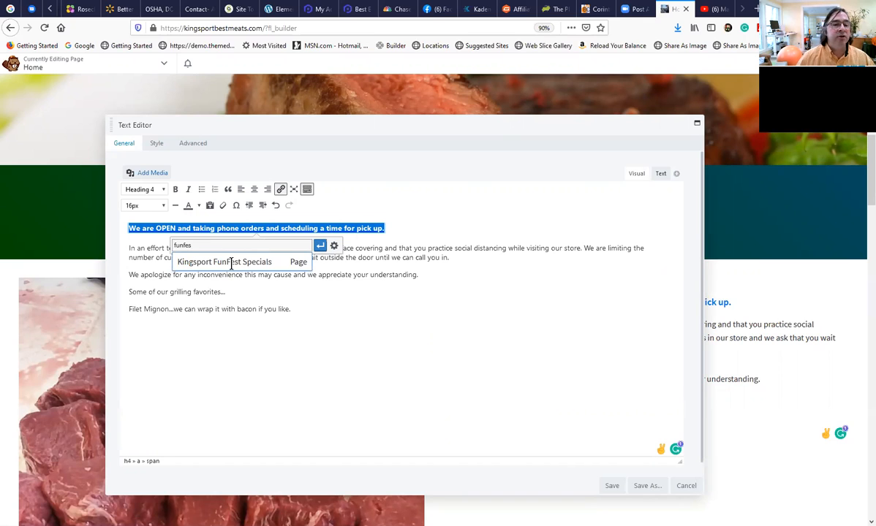
{"action": "left_click", "coordinate": [319, 246]}
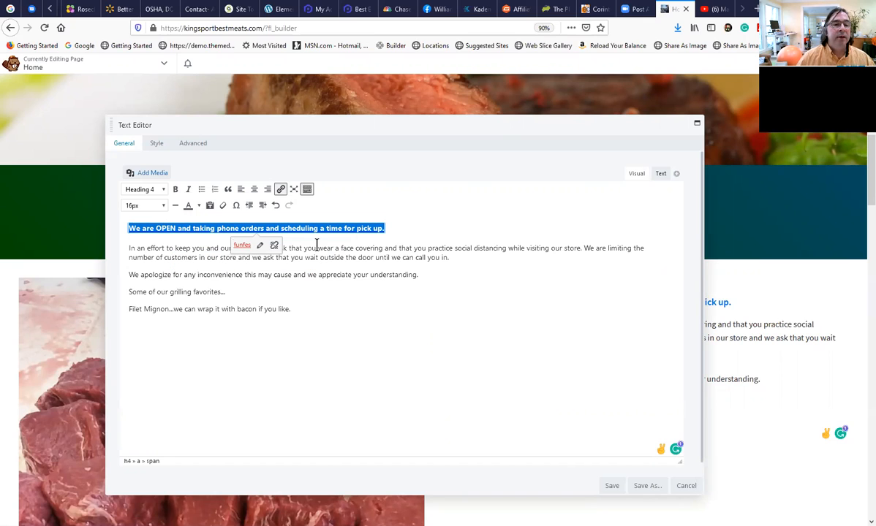
{"action": "left_click", "coordinate": [332, 326]}
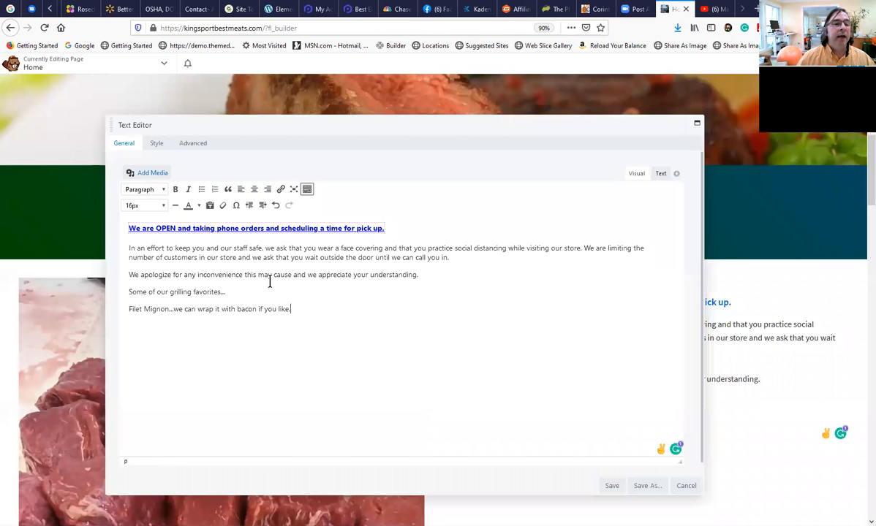
{"action": "left_click", "coordinate": [609, 486]}
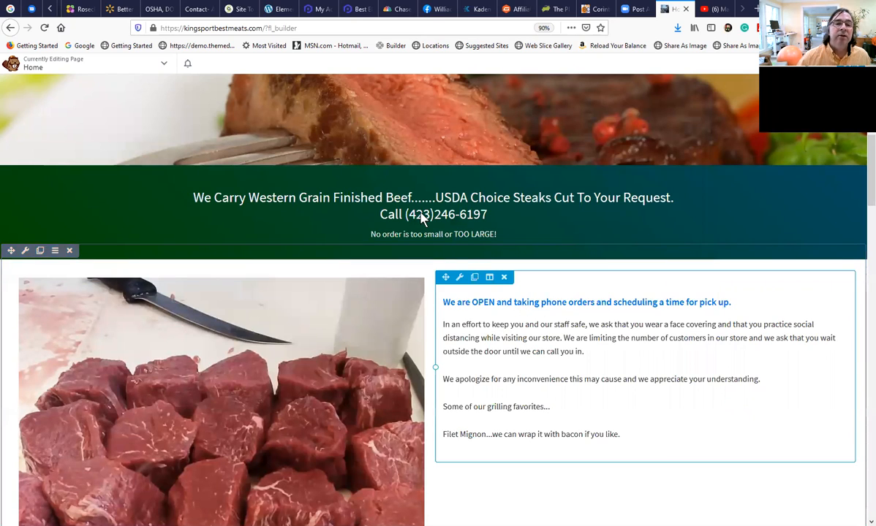
Review the Home page layout from the hero banner through the photos and kabob section to the customer quote.
{"action": "scroll", "coordinate": [417, 260], "scroll_direction": "up", "scroll_amount": 2}
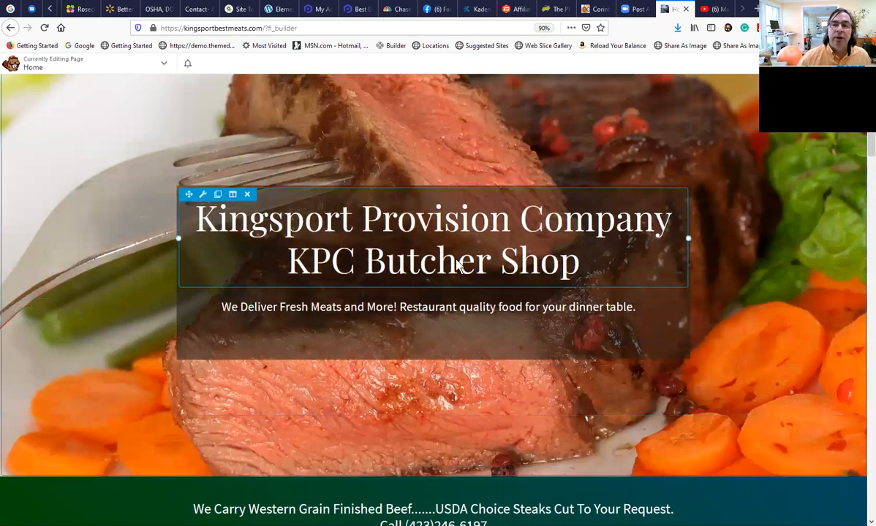
{"action": "scroll", "coordinate": [468, 365], "scroll_direction": "down", "scroll_amount": 3}
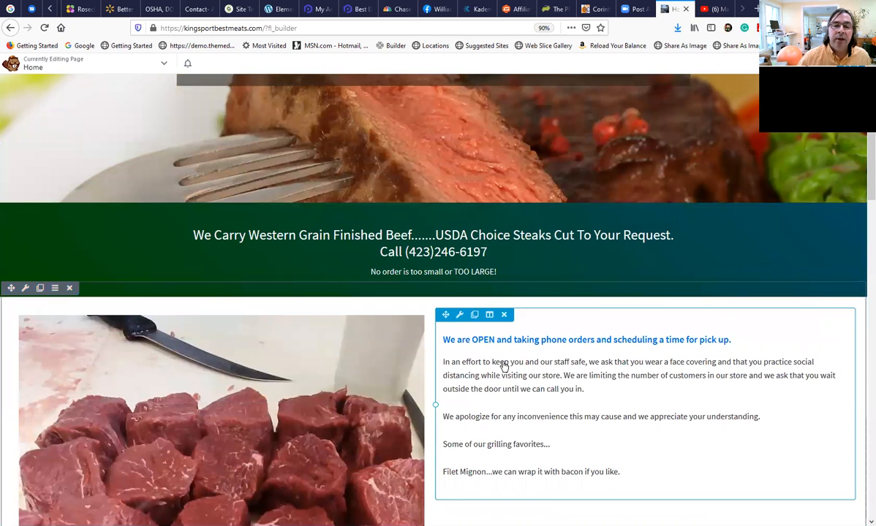
{"action": "scroll", "coordinate": [517, 416], "scroll_direction": "down", "scroll_amount": 1}
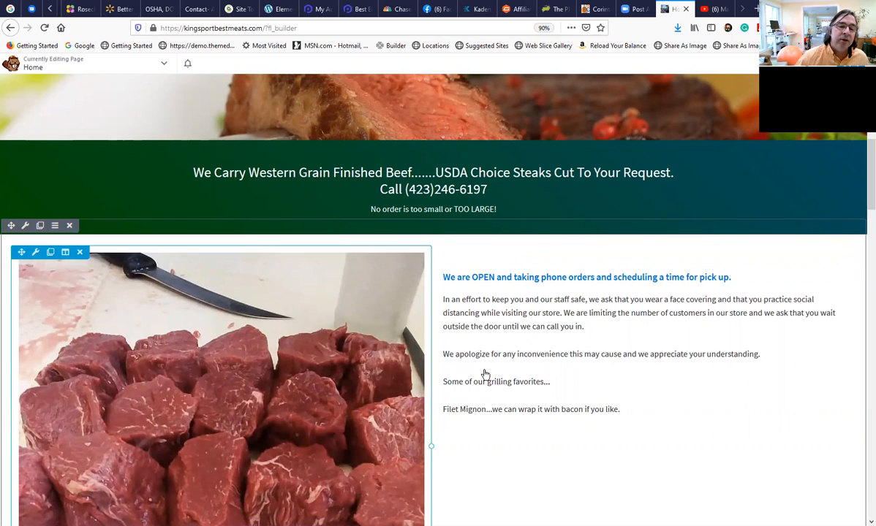
{"action": "scroll", "coordinate": [497, 360], "scroll_direction": "down", "scroll_amount": 6}
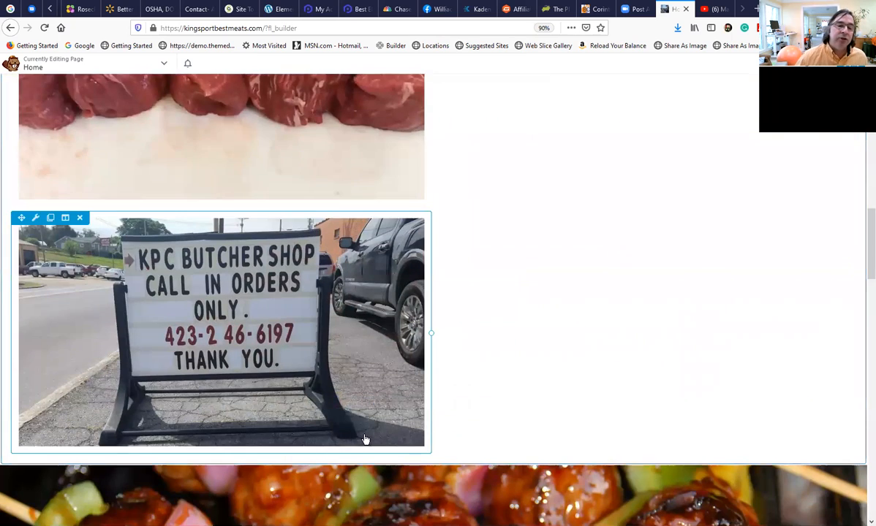
{"action": "scroll", "coordinate": [314, 447], "scroll_direction": "down", "scroll_amount": 3}
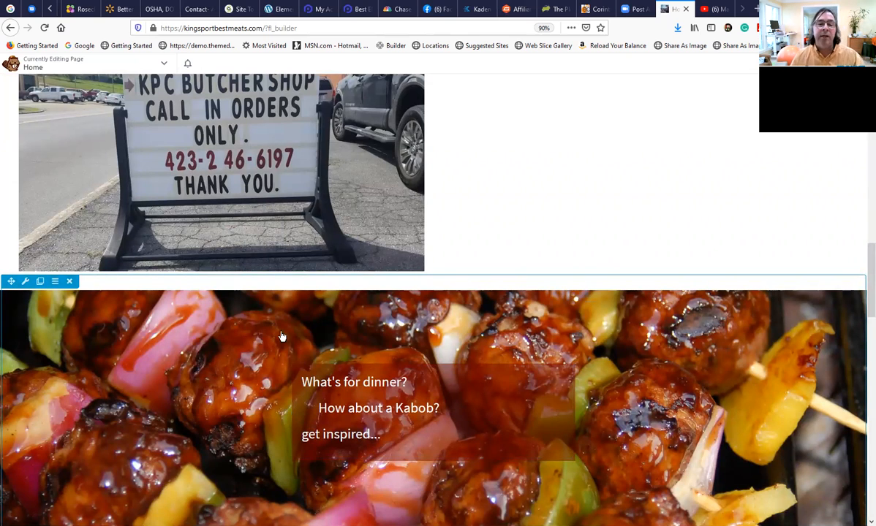
{"action": "scroll", "coordinate": [596, 351], "scroll_direction": "down", "scroll_amount": 2}
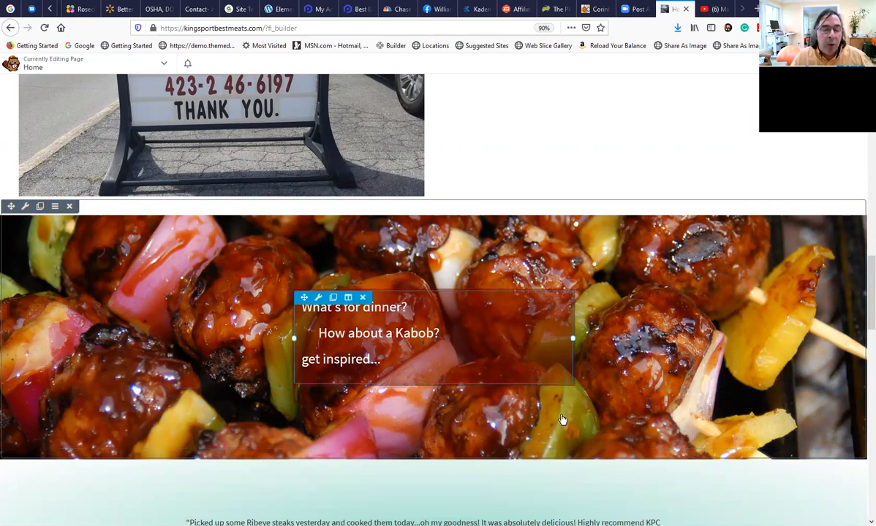
{"action": "scroll", "coordinate": [541, 422], "scroll_direction": "down", "scroll_amount": 3}
{"action": "scroll", "coordinate": [542, 422], "scroll_direction": "down", "scroll_amount": 2}
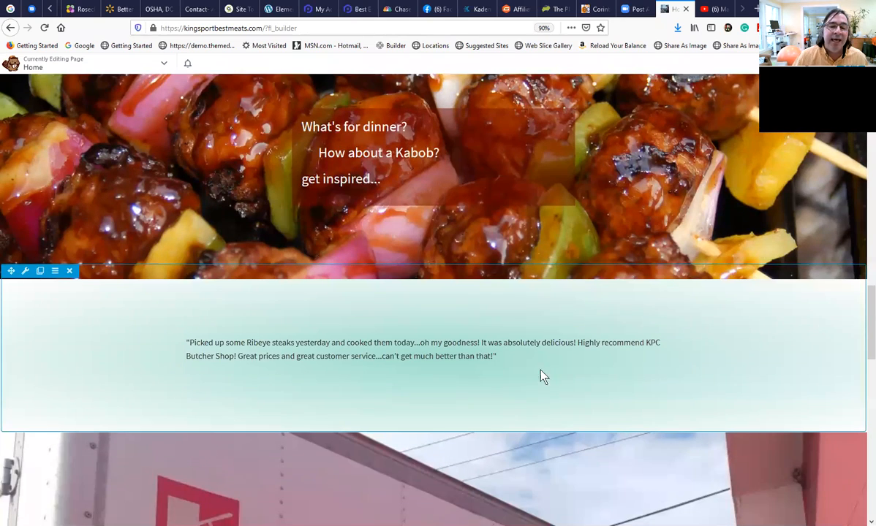
{"action": "scroll", "coordinate": [409, 281], "scroll_direction": "up", "scroll_amount": 1}
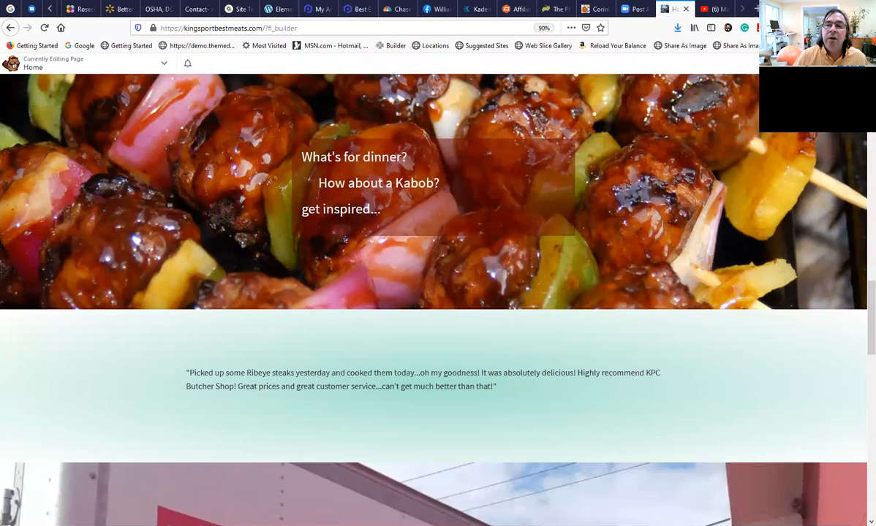
Finish editing the Home page layout and publish the changes.
{"action": "left_click", "coordinate": [850, 64]}
{"action": "left_click", "coordinate": [816, 64]}
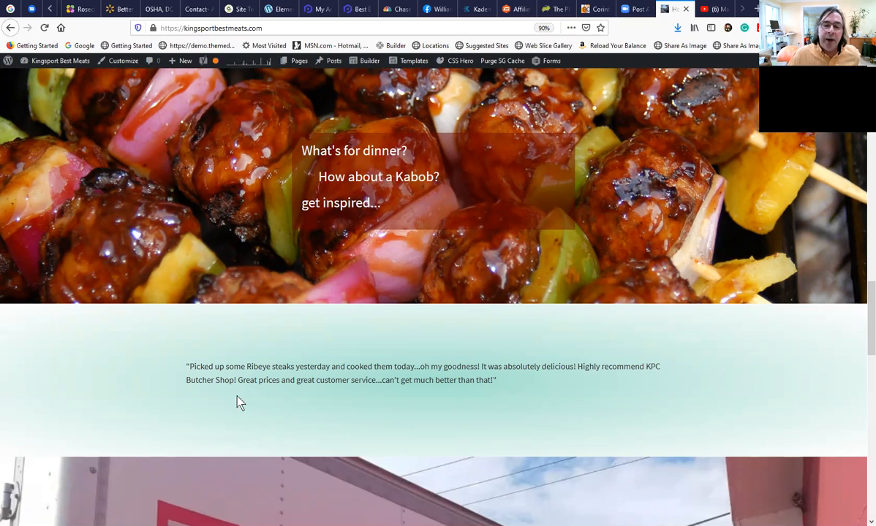
Examine the published home page, including its navigation menu, linked heading, photos, kabob banner and customer quote.
{"action": "scroll", "coordinate": [255, 426], "scroll_direction": "down", "scroll_amount": 2}
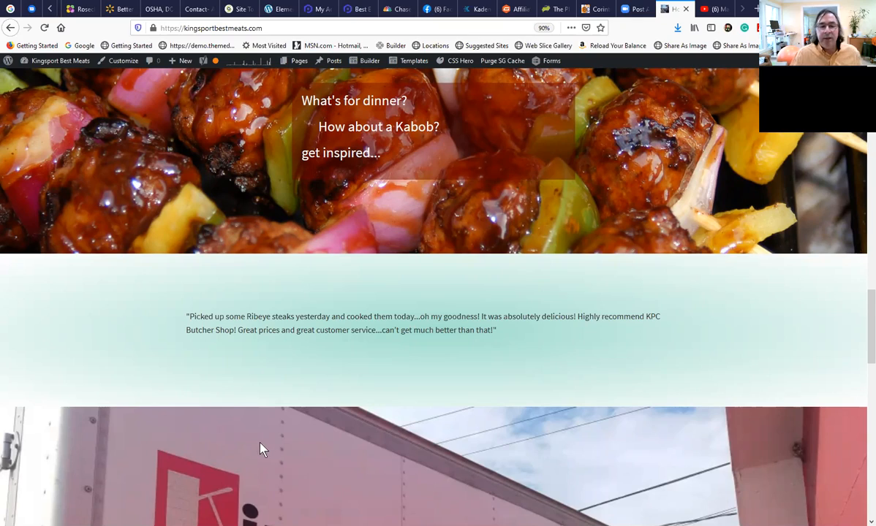
{"action": "scroll", "coordinate": [125, 425], "scroll_direction": "down", "scroll_amount": 1}
{"action": "scroll", "coordinate": [152, 399], "scroll_direction": "up", "scroll_amount": 8}
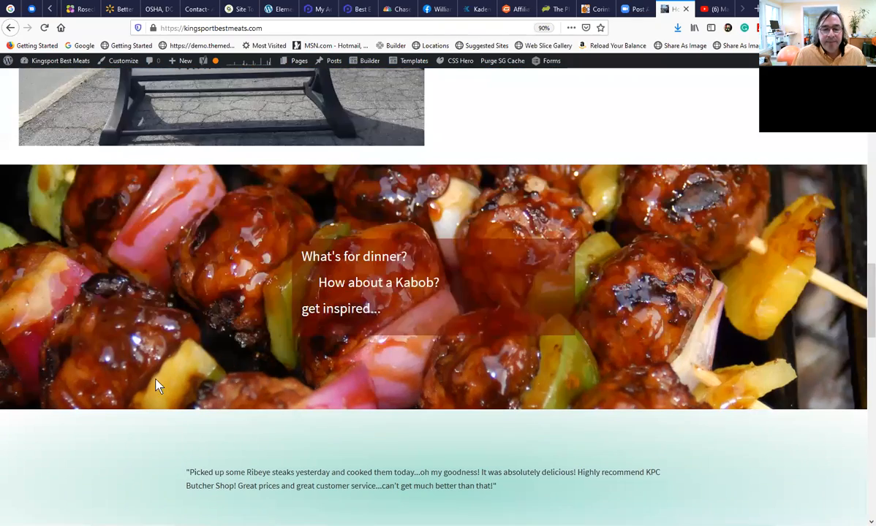
{"action": "scroll", "coordinate": [164, 381], "scroll_direction": "up", "scroll_amount": 10}
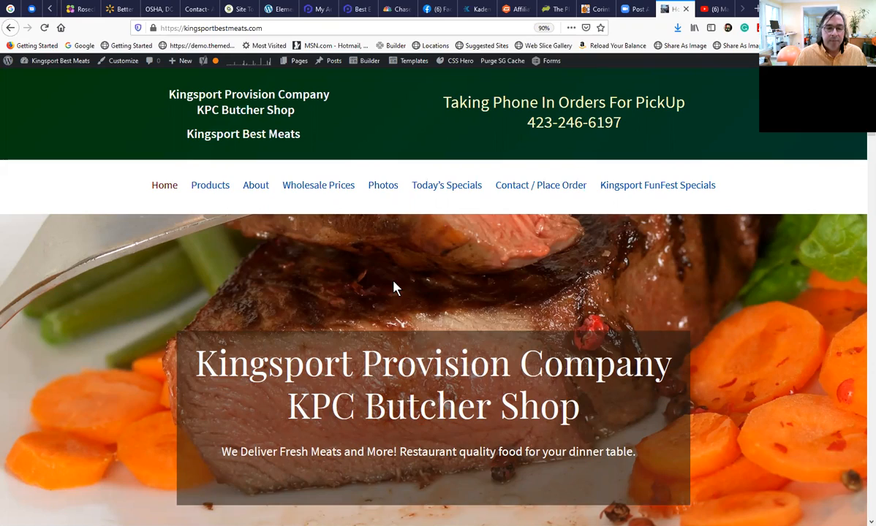
{"action": "scroll", "coordinate": [395, 288], "scroll_direction": "down", "scroll_amount": 3}
{"action": "scroll", "coordinate": [408, 284], "scroll_direction": "down", "scroll_amount": 2}
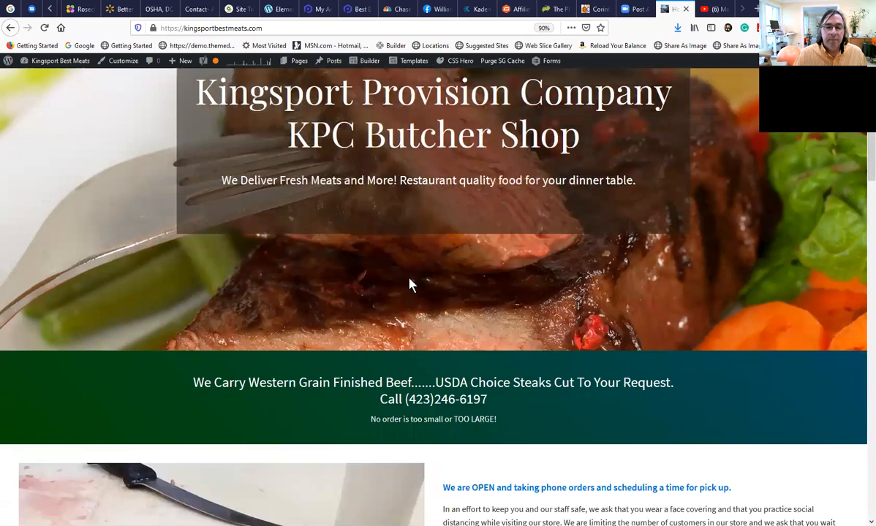
{"action": "scroll", "coordinate": [410, 280], "scroll_direction": "down", "scroll_amount": 1}
{"action": "scroll", "coordinate": [411, 278], "scroll_direction": "down", "scroll_amount": 7}
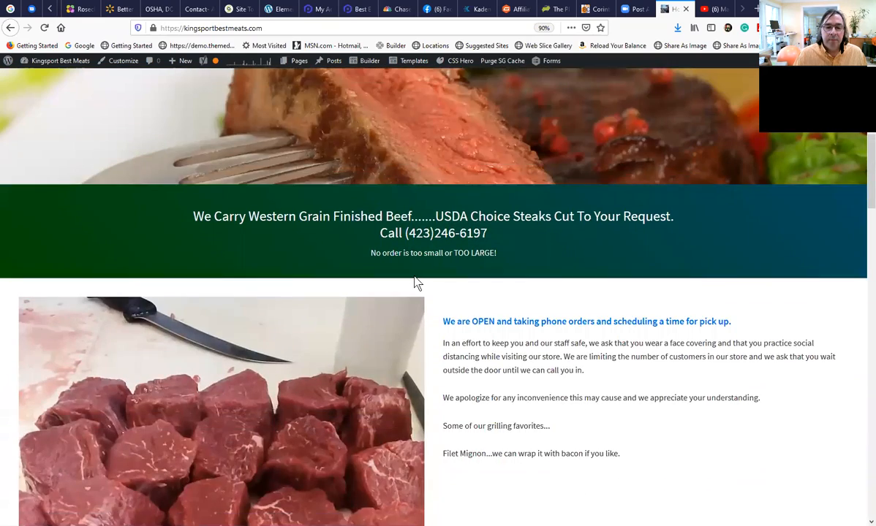
{"action": "scroll", "coordinate": [414, 282], "scroll_direction": "down", "scroll_amount": 8}
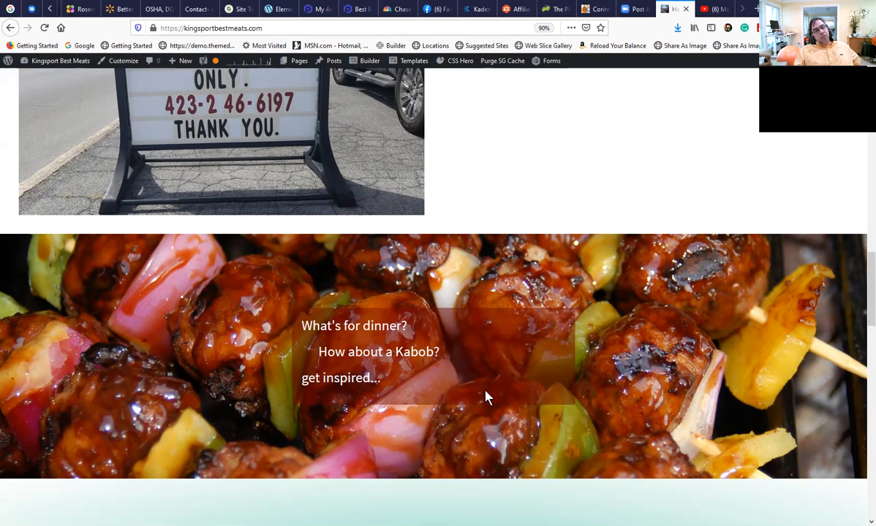
{"action": "scroll", "coordinate": [349, 271], "scroll_direction": "up", "scroll_amount": 2}
{"action": "scroll", "coordinate": [350, 271], "scroll_direction": "up", "scroll_amount": 1}
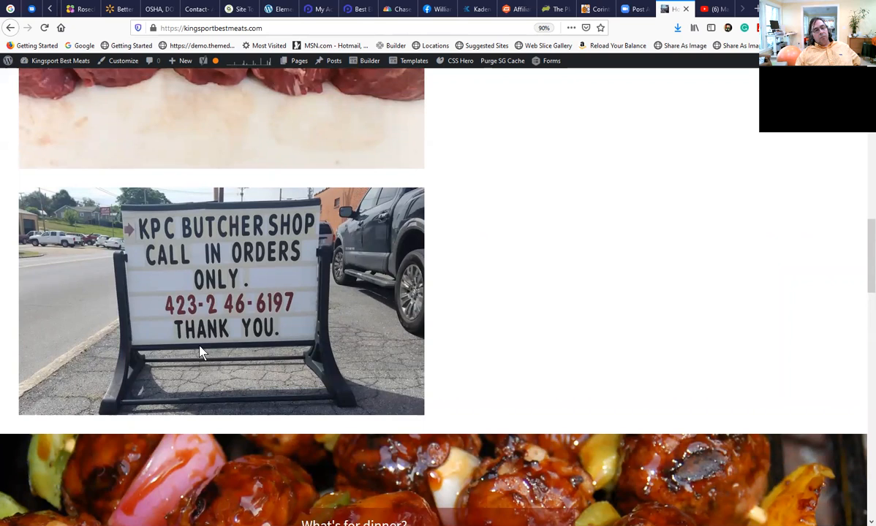
{"action": "scroll", "coordinate": [202, 352], "scroll_direction": "up", "scroll_amount": 2}
{"action": "scroll", "coordinate": [203, 351], "scroll_direction": "up", "scroll_amount": 2}
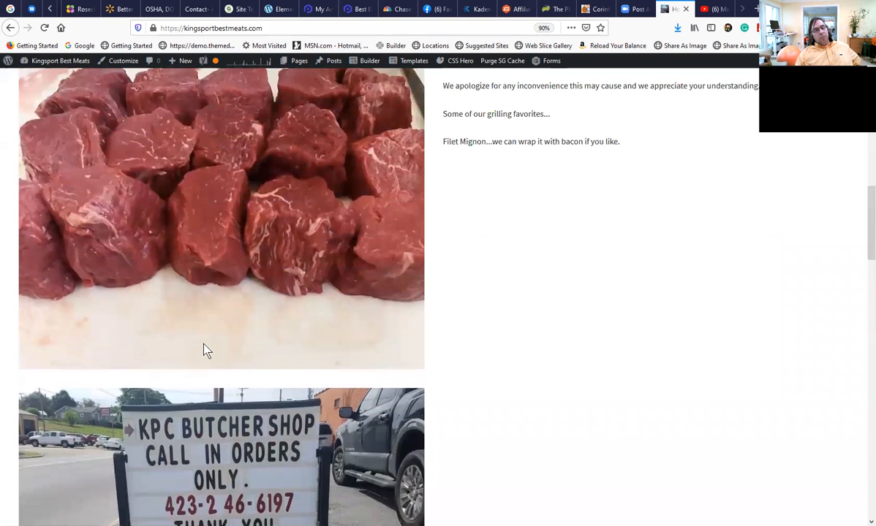
{"action": "scroll", "coordinate": [204, 345], "scroll_direction": "up", "scroll_amount": 3}
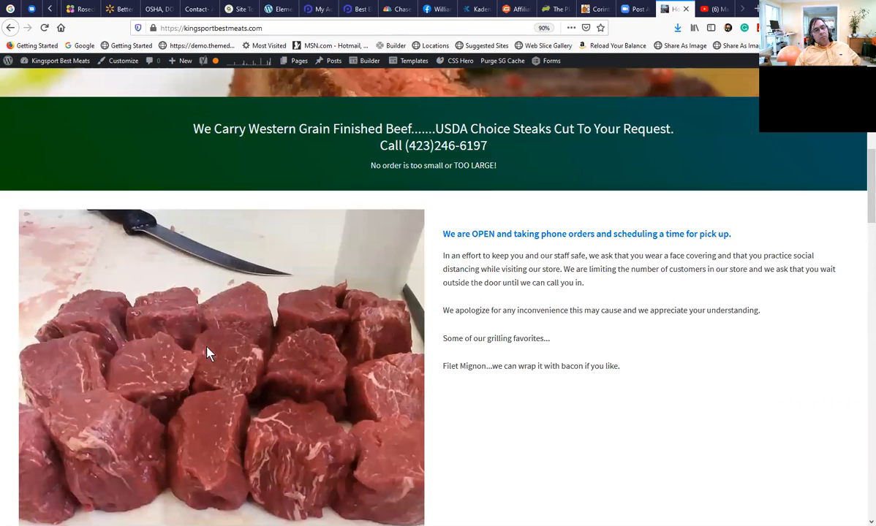
{"action": "scroll", "coordinate": [446, 479], "scroll_direction": "up", "scroll_amount": 3}
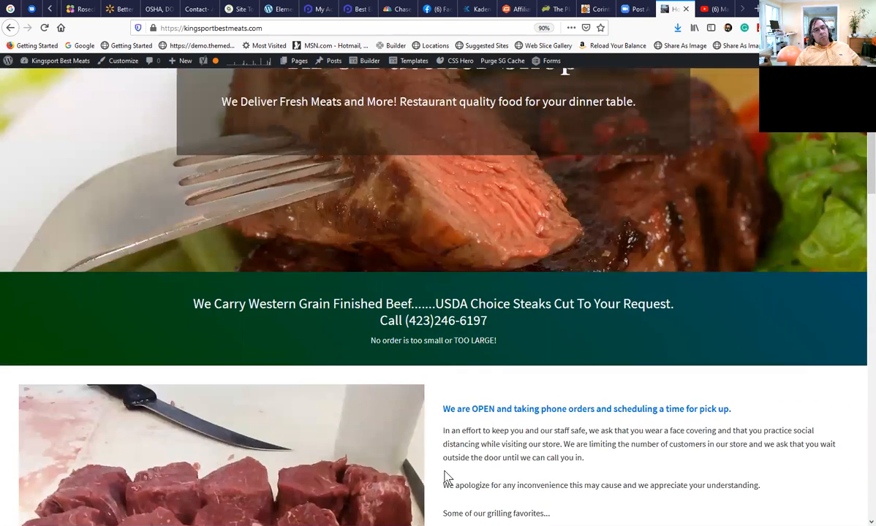
{"action": "scroll", "coordinate": [446, 476], "scroll_direction": "up", "scroll_amount": 5}
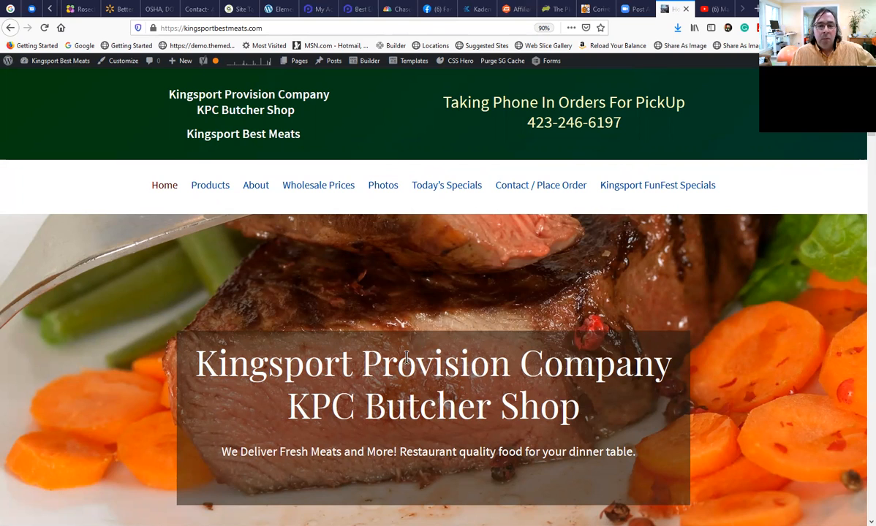
{"action": "scroll", "coordinate": [169, 199], "scroll_direction": "down", "scroll_amount": 1}
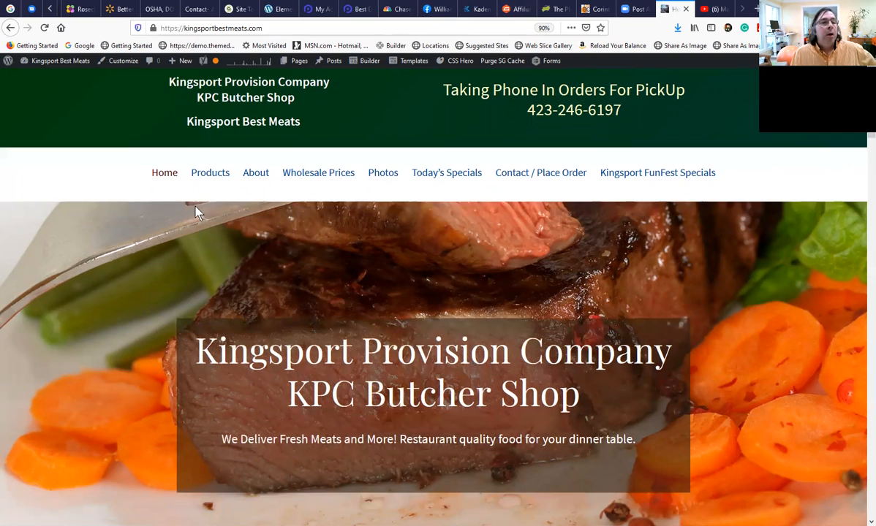
{"action": "scroll", "coordinate": [205, 234], "scroll_direction": "up", "scroll_amount": 1}
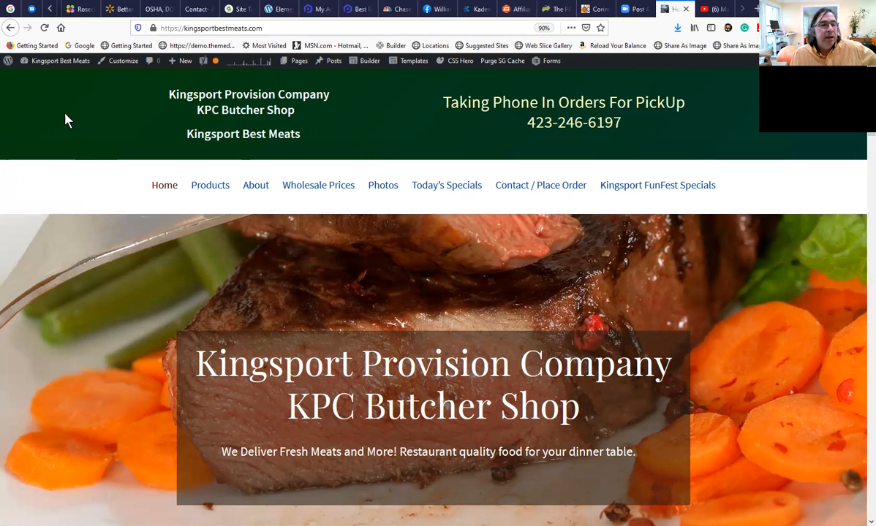
Return from the live home page to the site's WordPress admin dashboard.
{"action": "mouse_move", "coordinate": [57, 61]}
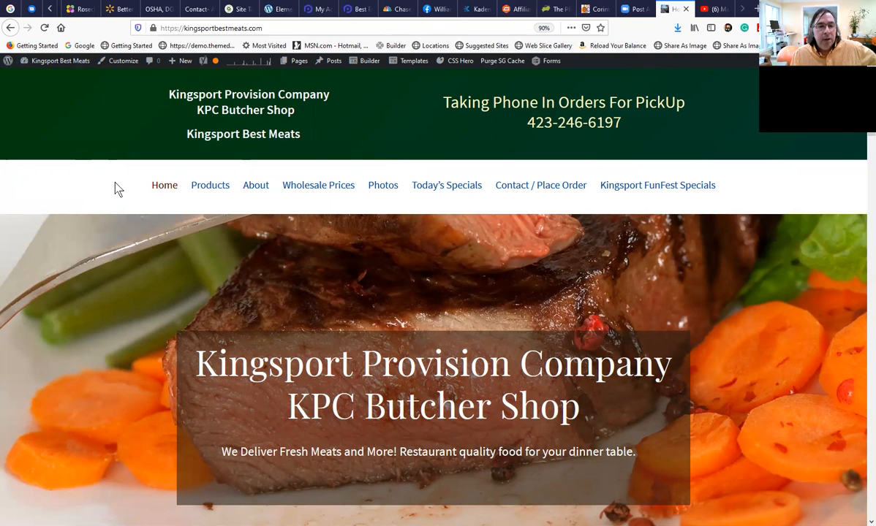
{"action": "left_click", "coordinate": [45, 65]}
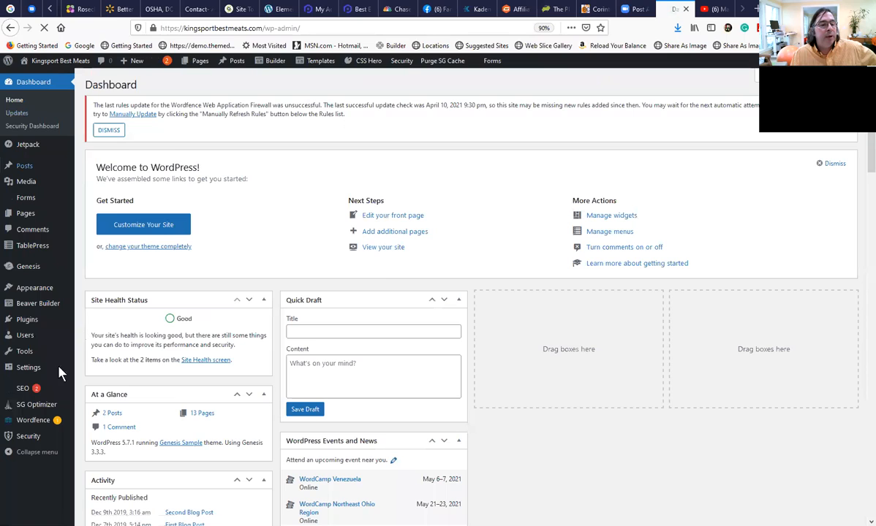
Remove the Kingsport FunFest Specials item and the Staff sub-item from the site's Navigation Menu.
{"action": "mouse_move", "coordinate": [39, 287]}
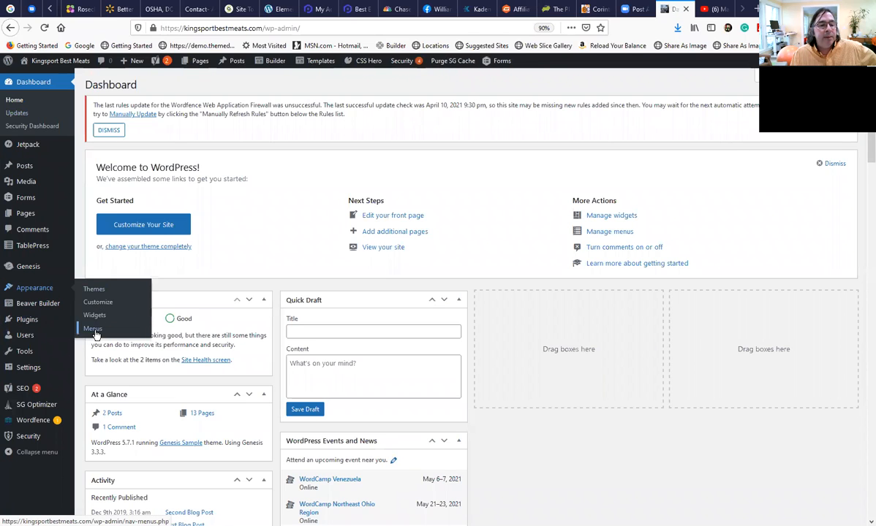
{"action": "left_click", "coordinate": [95, 330]}
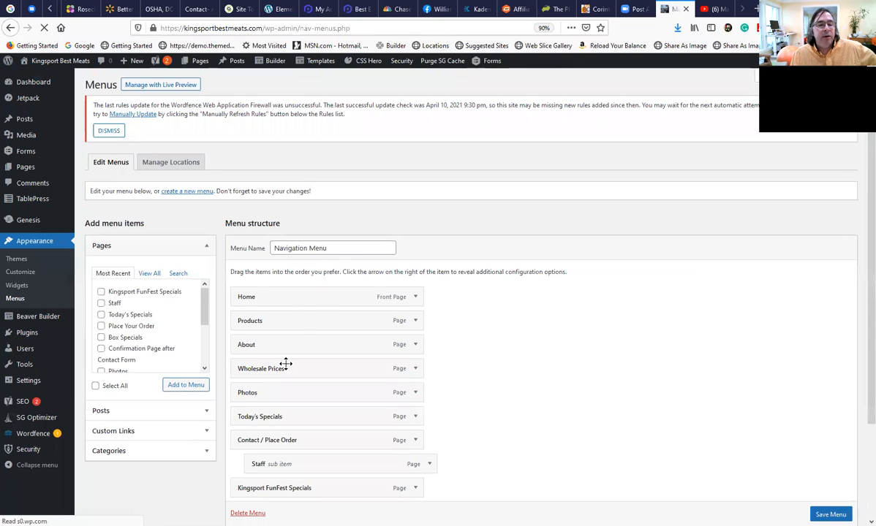
{"action": "scroll", "coordinate": [314, 322], "scroll_direction": "down", "scroll_amount": 3}
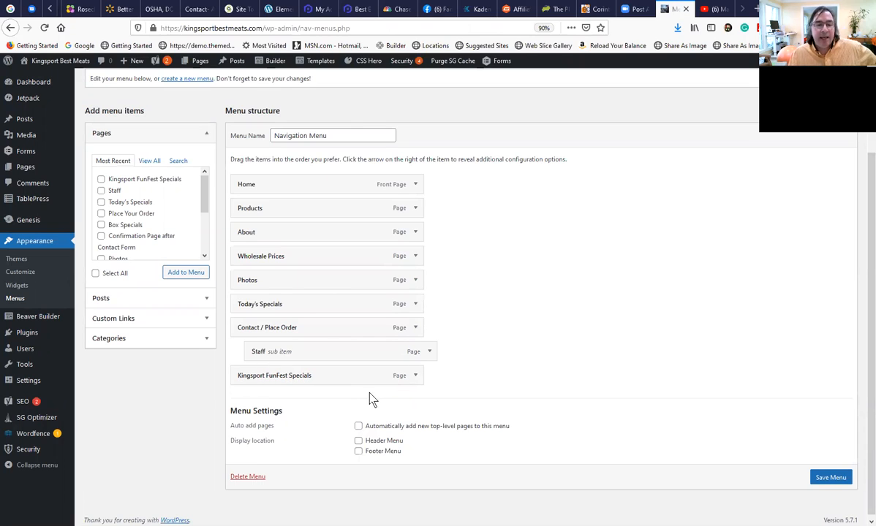
{"action": "left_click", "coordinate": [416, 376]}
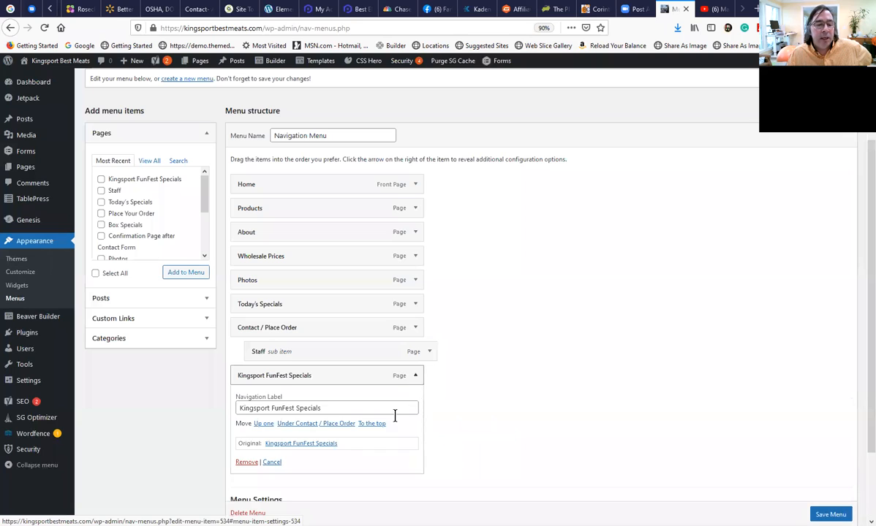
{"action": "left_click", "coordinate": [249, 463]}
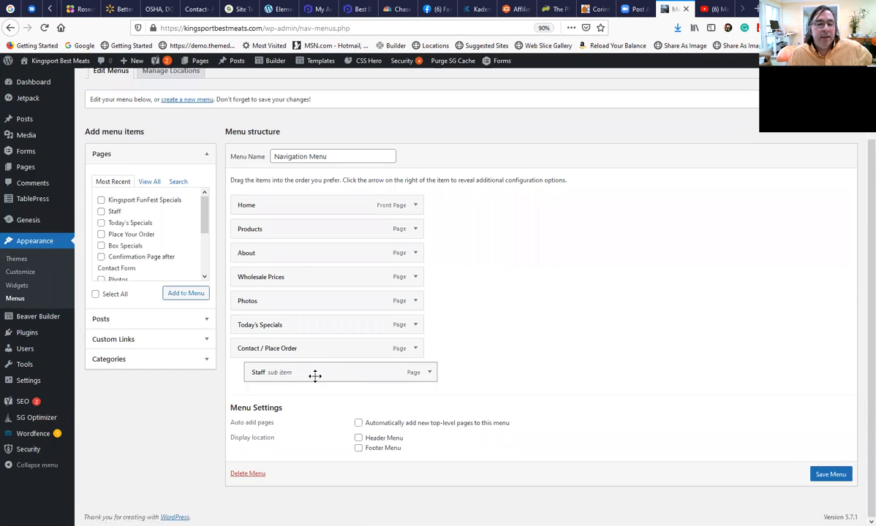
{"action": "left_click", "coordinate": [430, 373]}
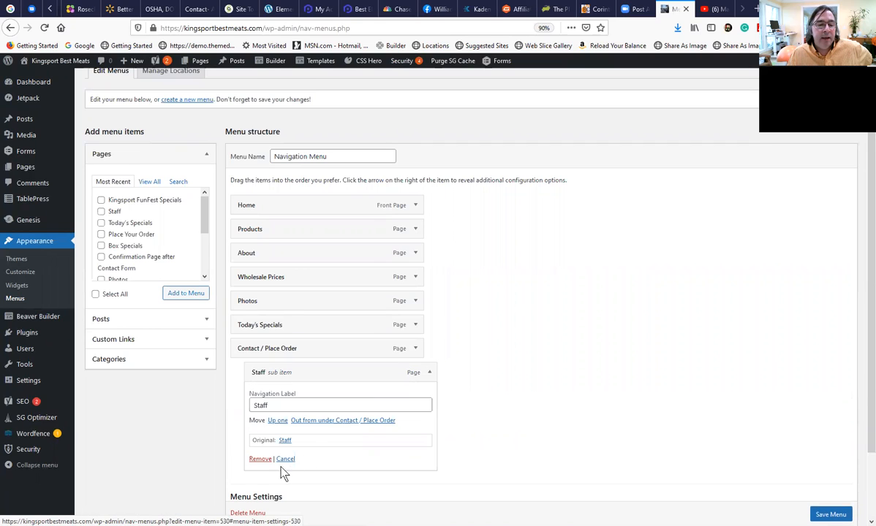
{"action": "left_click", "coordinate": [261, 459]}
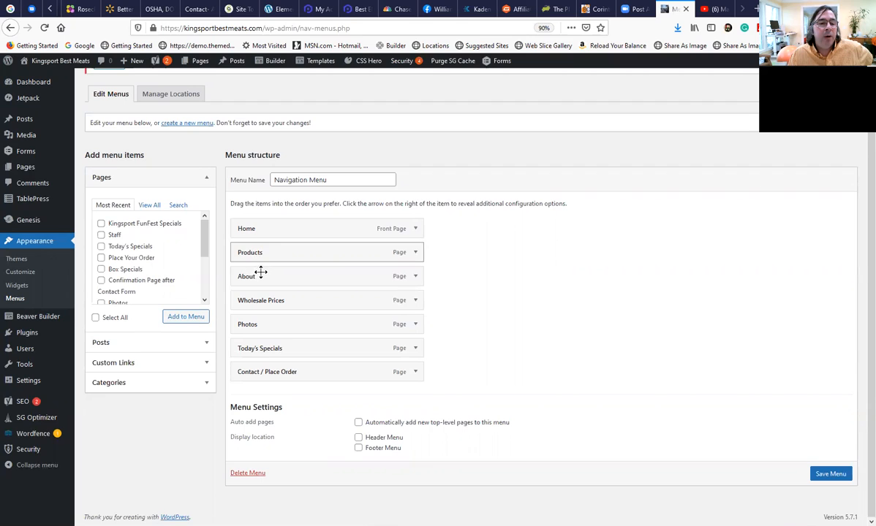
Reorder the Navigation Menu so About and Wholesale Prices come before Products, and save the menu.
{"action": "left_click_drag", "start_coordinate": [262, 251], "coordinate": [266, 301]}
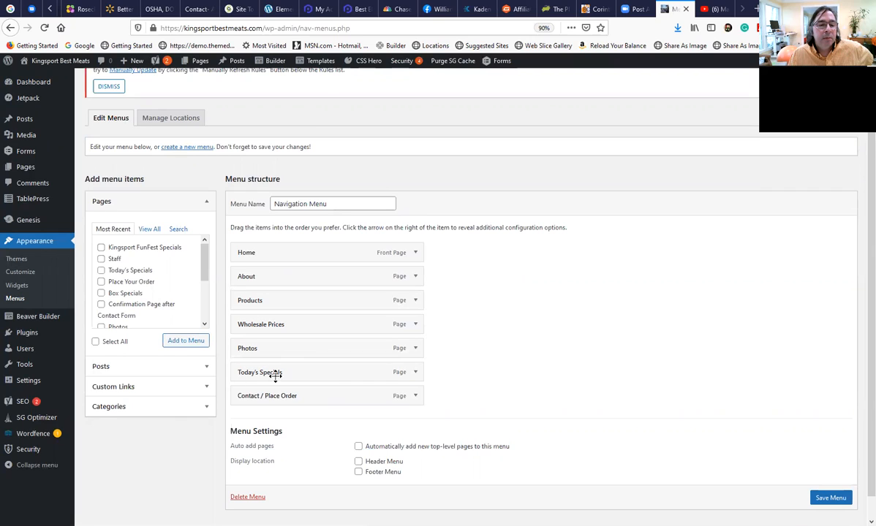
{"action": "left_click_drag", "start_coordinate": [273, 324], "coordinate": [271, 303]}
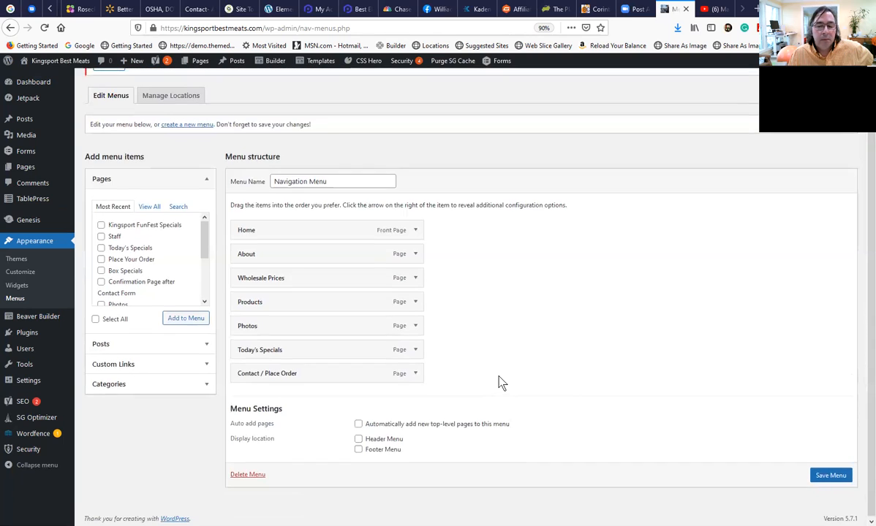
{"action": "left_click", "coordinate": [830, 501]}
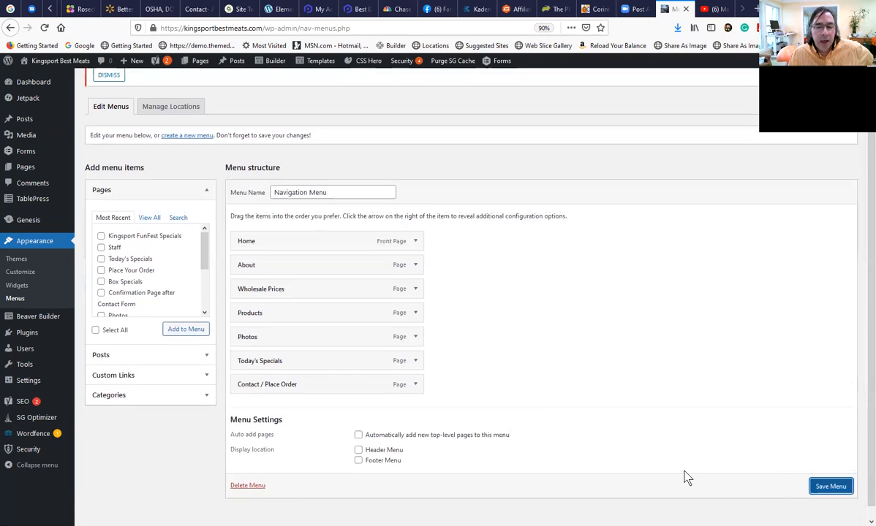
{"action": "left_click", "coordinate": [820, 484]}
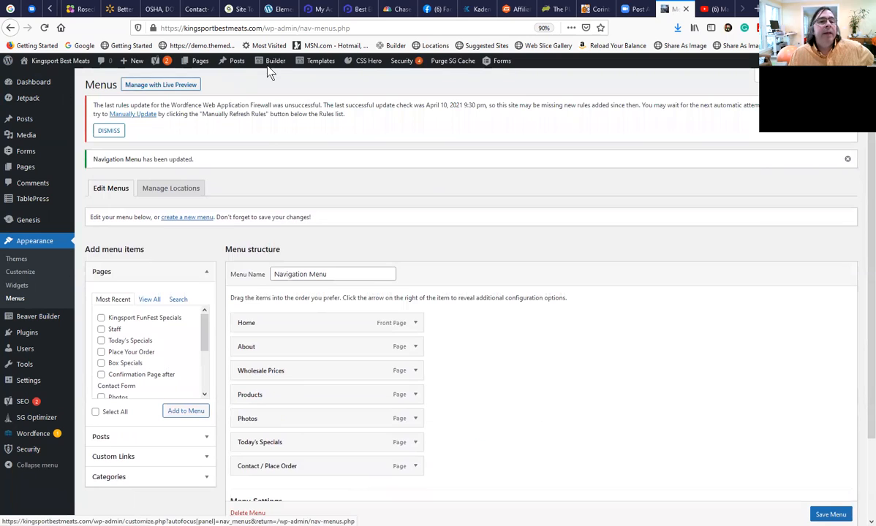
Review the pages available to add, the Navigation Menu's item order and its menu settings.
{"action": "mouse_move", "coordinate": [249, 66]}
{"action": "mouse_move", "coordinate": [196, 62]}
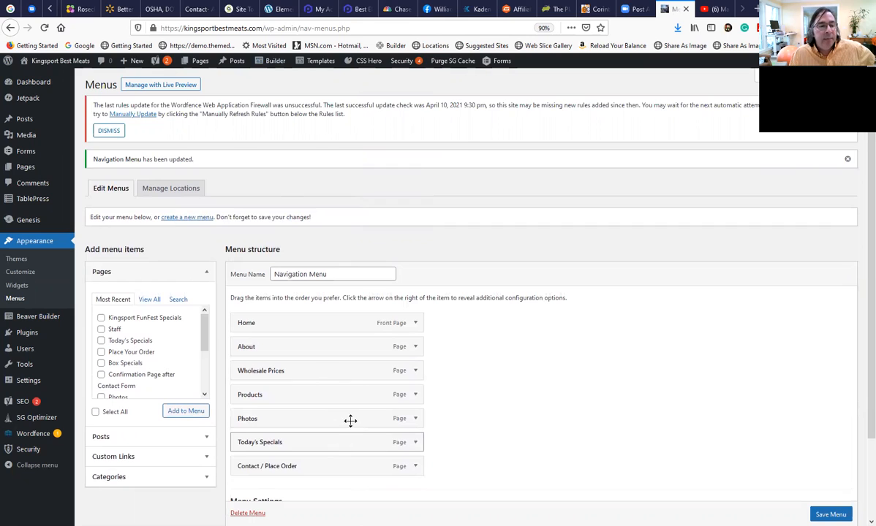
{"action": "scroll", "coordinate": [146, 315], "scroll_direction": "down", "scroll_amount": 3}
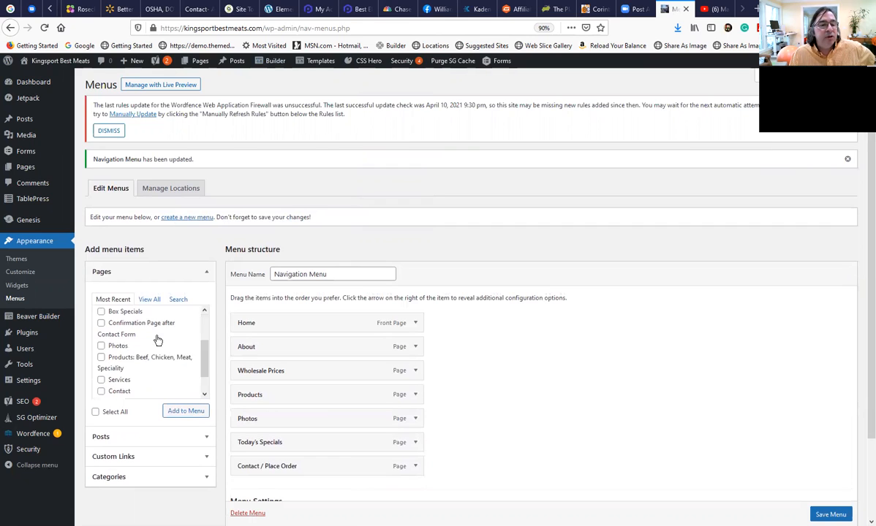
{"action": "scroll", "coordinate": [154, 354], "scroll_direction": "up", "scroll_amount": 3}
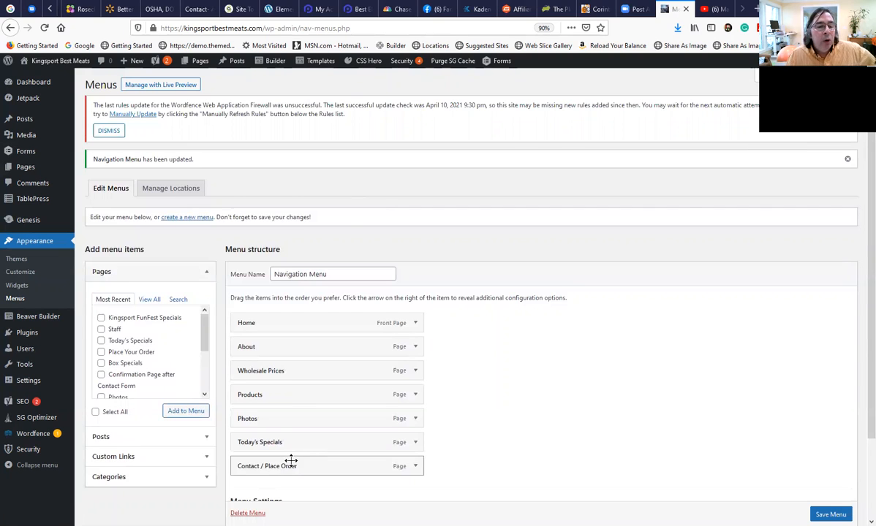
{"action": "scroll", "coordinate": [291, 393], "scroll_direction": "down", "scroll_amount": 1}
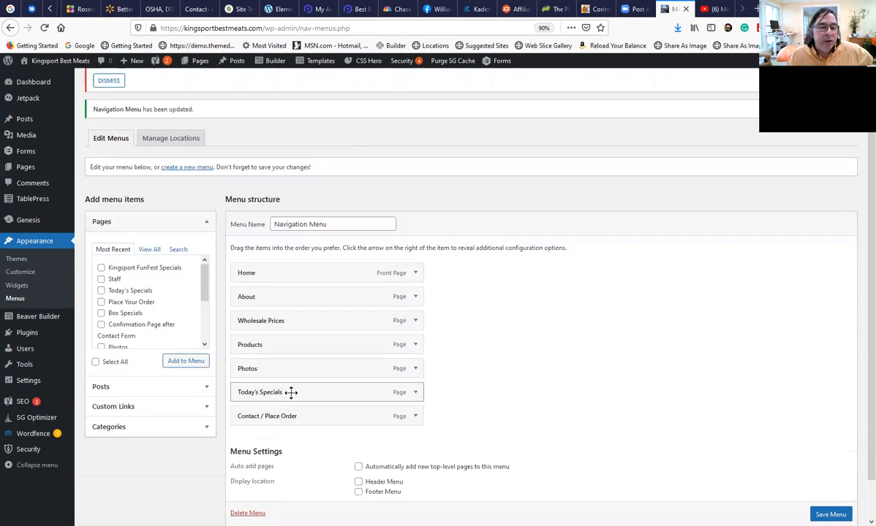
{"action": "scroll", "coordinate": [323, 401], "scroll_direction": "up", "scroll_amount": 1}
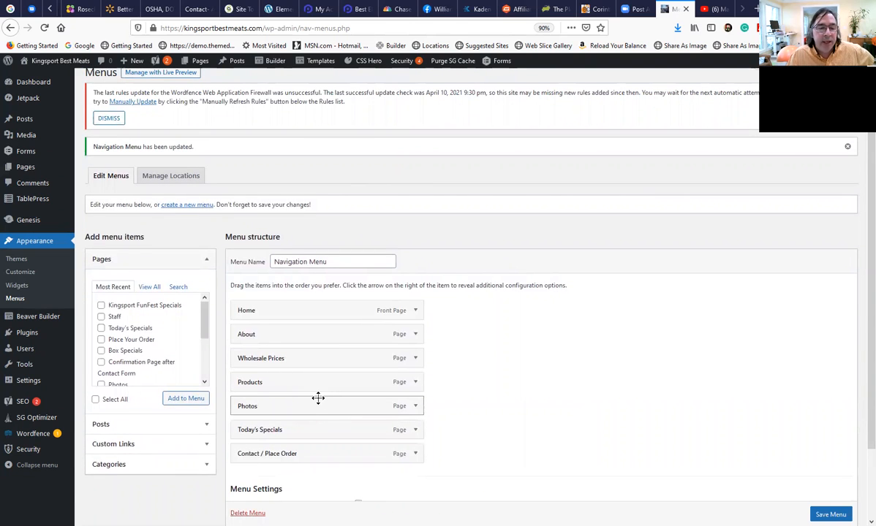
{"action": "scroll", "coordinate": [318, 398], "scroll_direction": "up", "scroll_amount": 1}
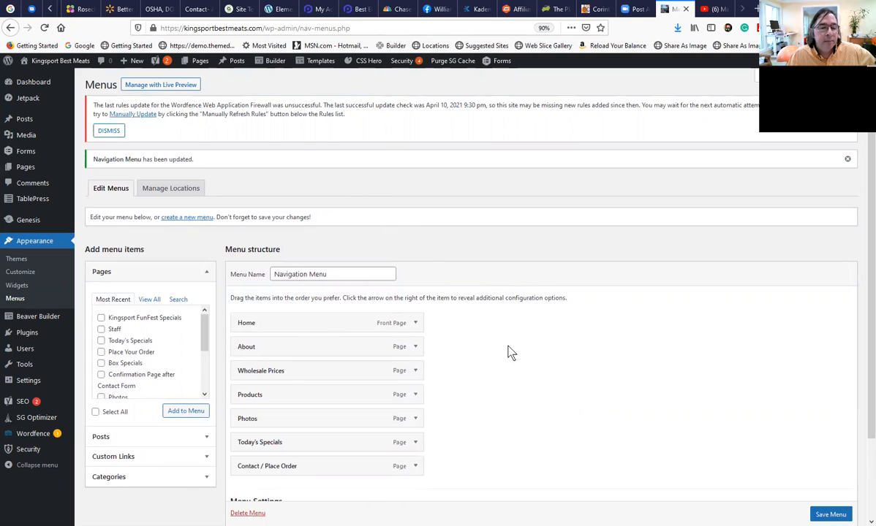
{"action": "scroll", "coordinate": [535, 411], "scroll_direction": "down", "scroll_amount": 3}
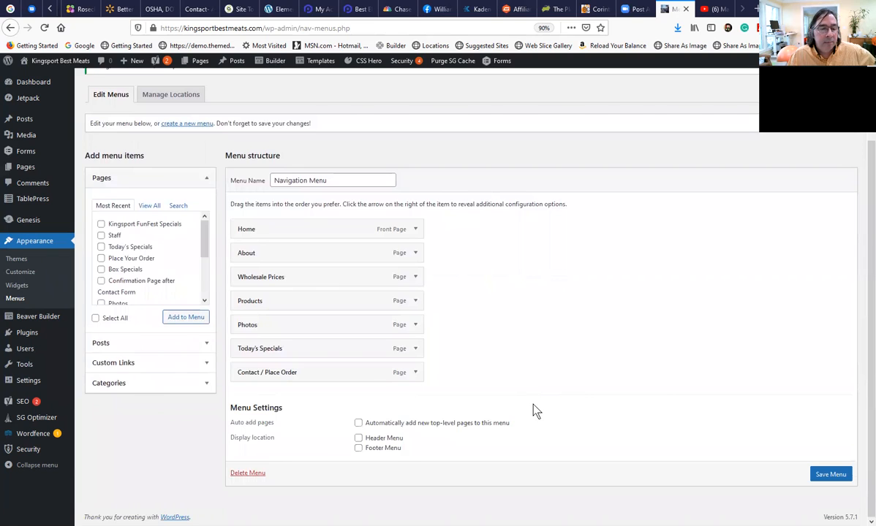
{"action": "scroll", "coordinate": [534, 411], "scroll_direction": "up", "scroll_amount": 3}
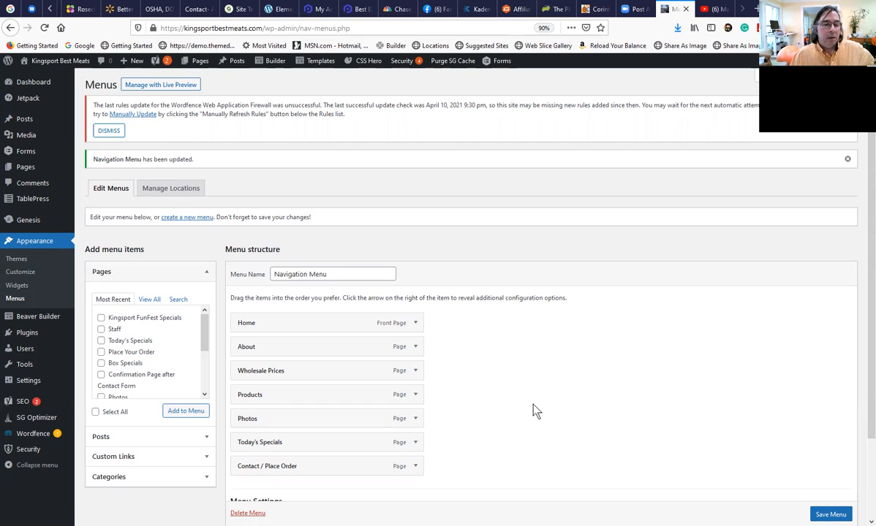
{"action": "scroll", "coordinate": [512, 486], "scroll_direction": "down", "scroll_amount": 1}
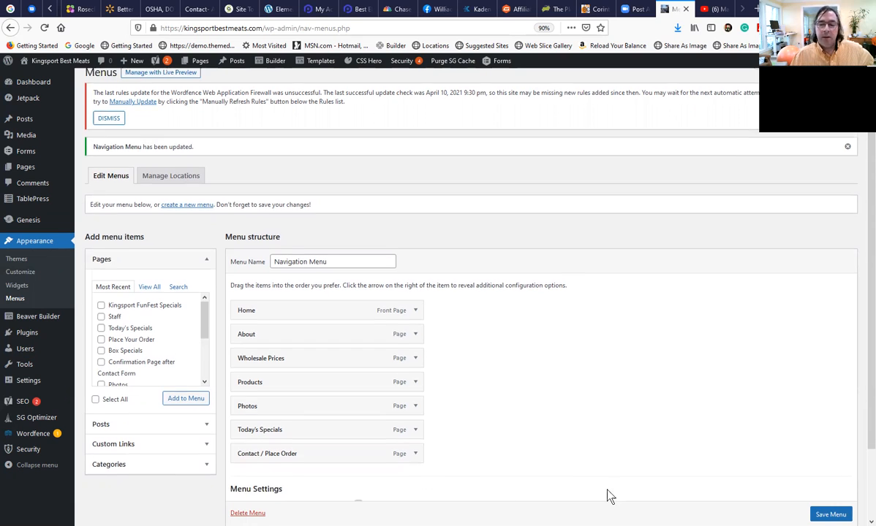